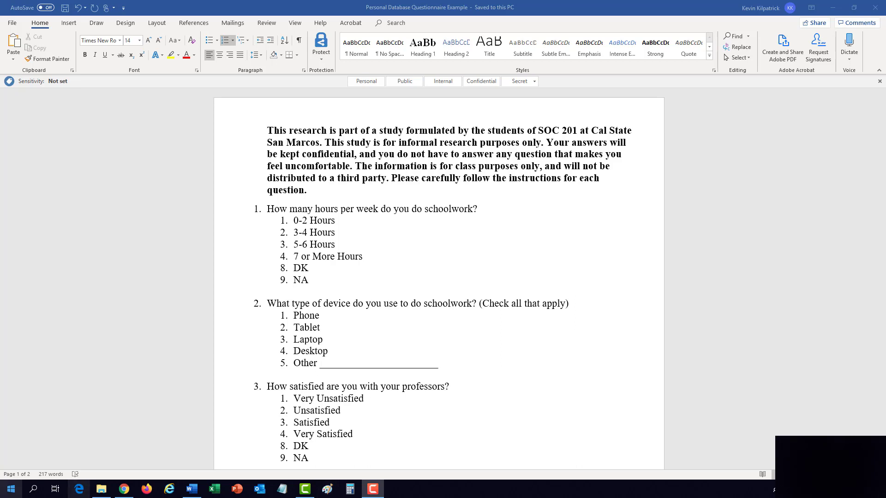
Step: Launch IBM SPSS Statistics 24 and dismiss its welcome dialog without opening a file
click(12, 489)
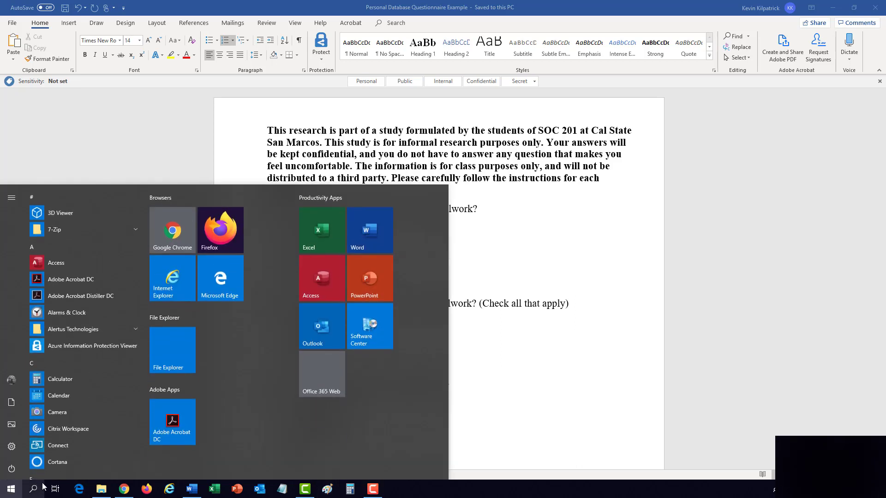
text(ibm)
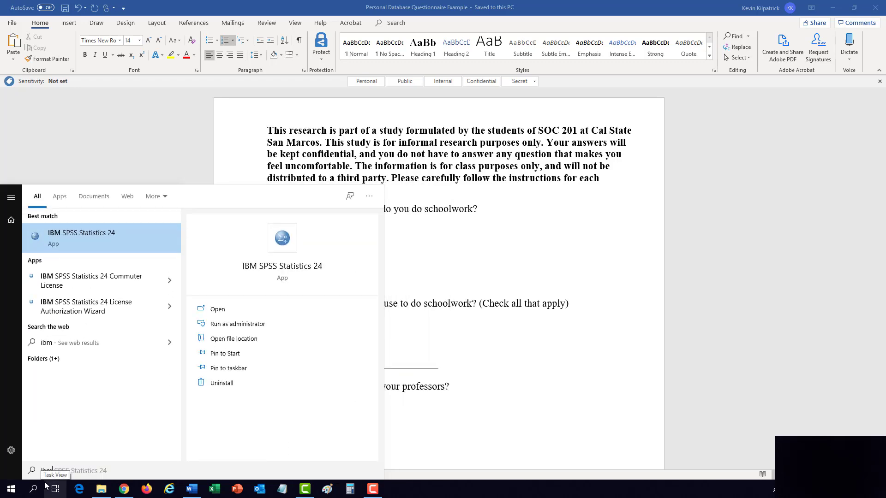
key(Return)
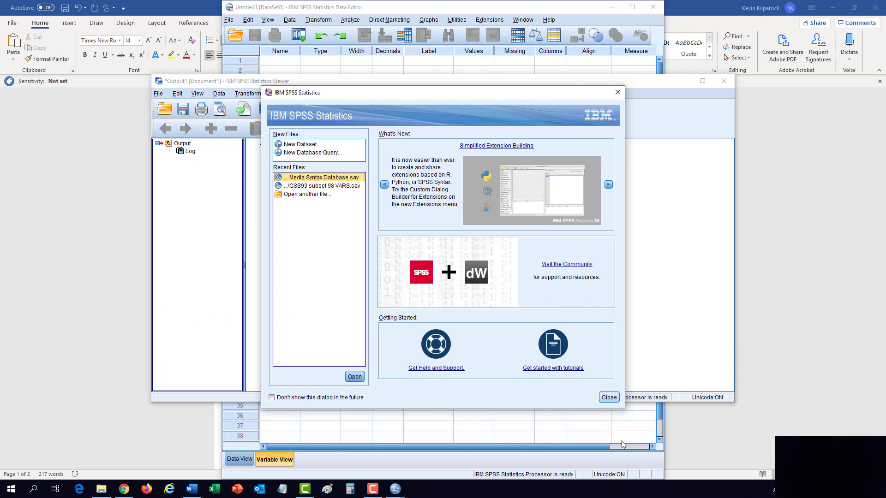
click(609, 398)
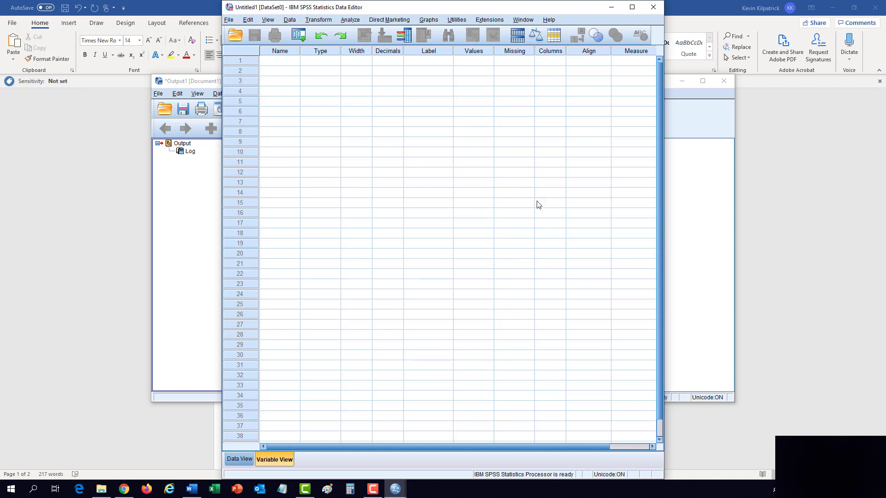
click(694, 174)
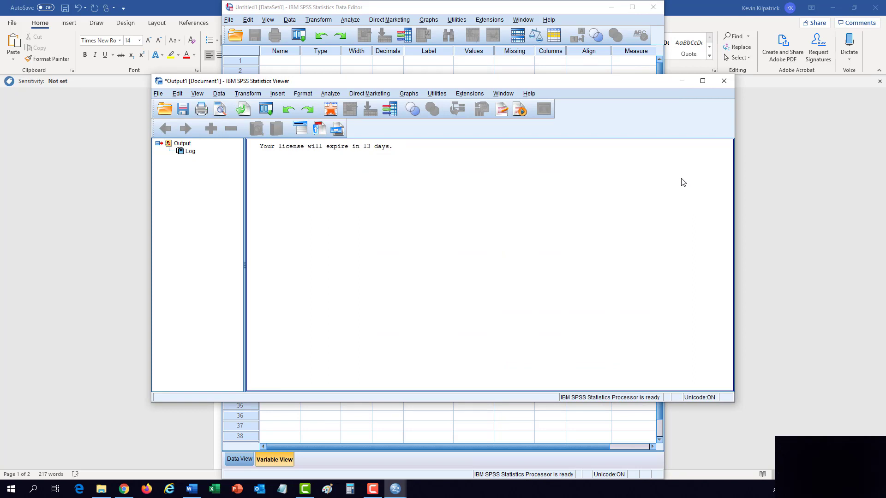
click(505, 417)
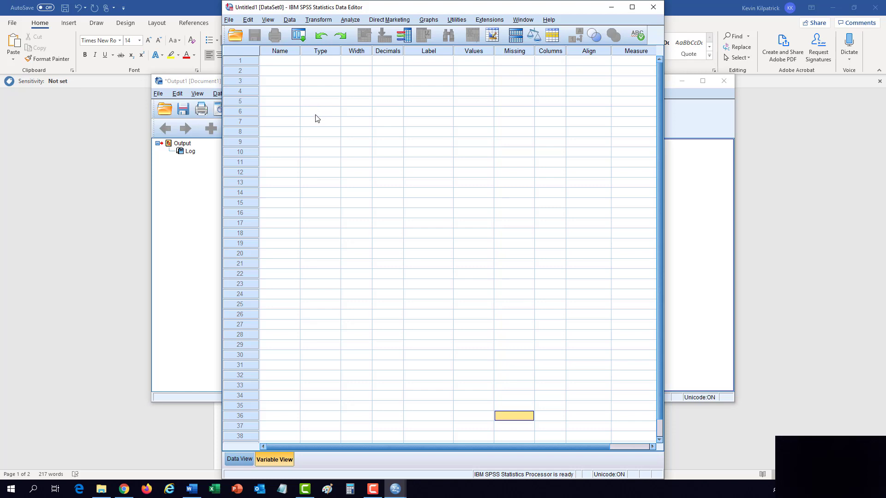
click(692, 215)
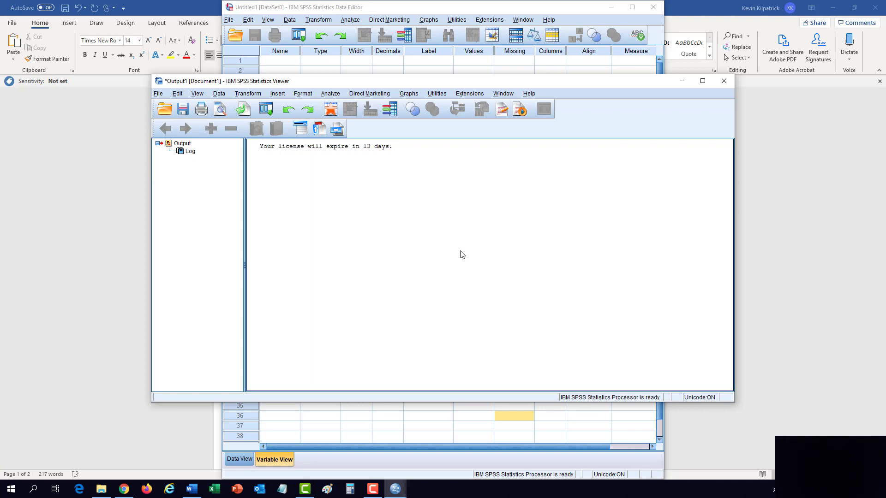
click(415, 425)
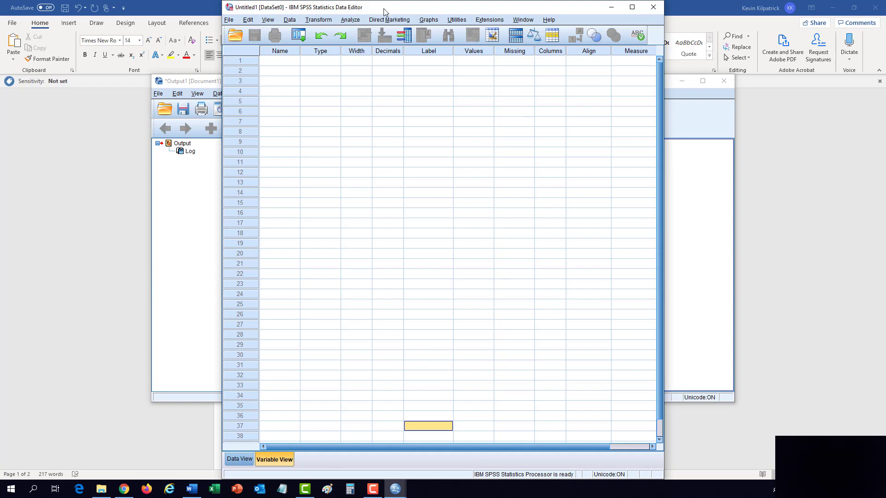
Step: Arrange the SPSS Data Editor and the Word questionnaire side by side, with questions 1 to 4 in view
drag(398, 8, 882, 12)
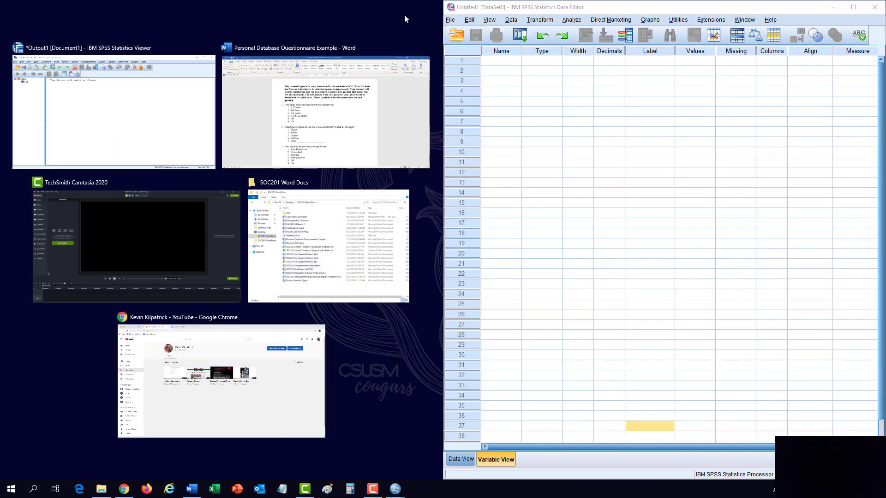
key(Escape)
click(352, 74)
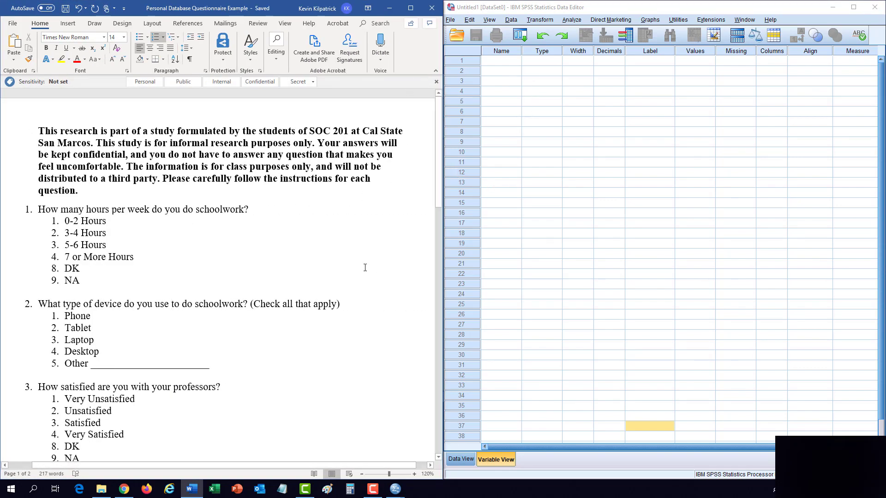
scroll(359, 259, down, 1)
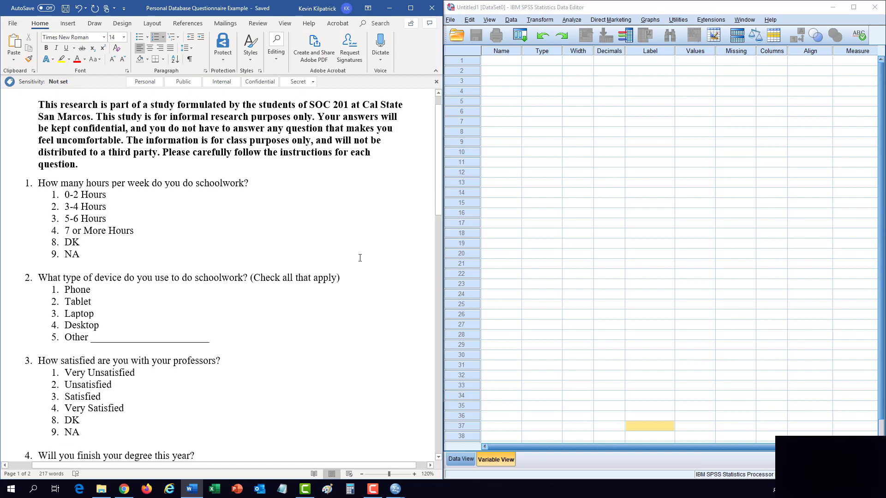
scroll(360, 257, down, 2)
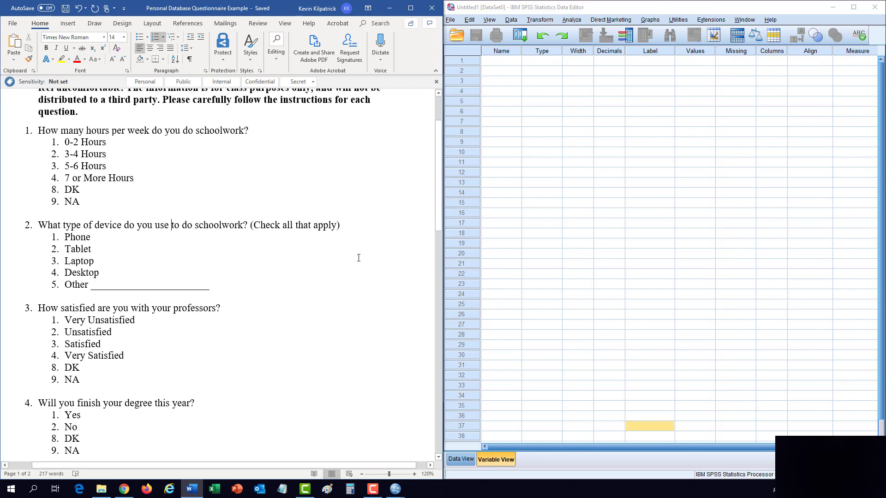
Step: Define the first variable in row 1 with the name ID and 0 decimals
click(507, 63)
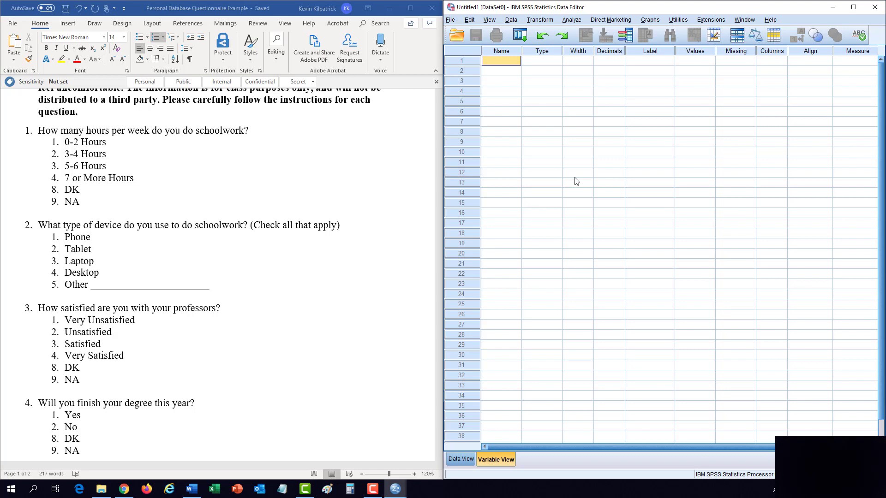
text(ID)
key(Tab)
key(Tab)
key(Tab)
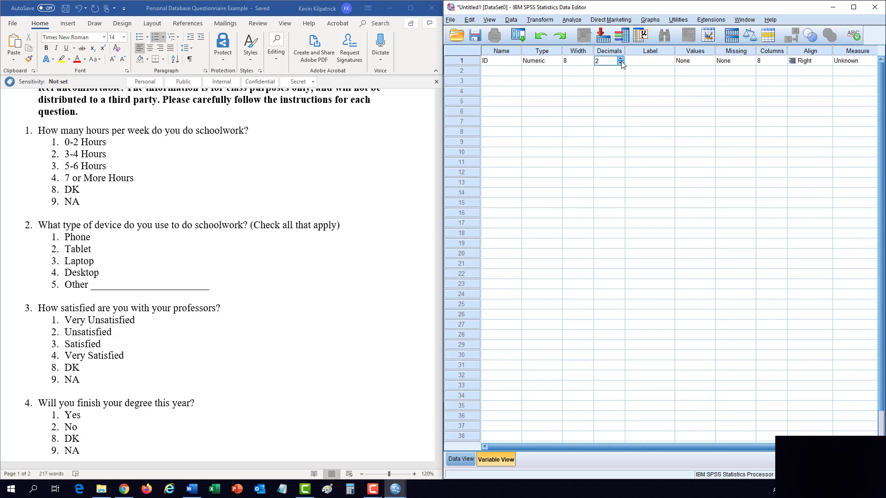
key(Tab)
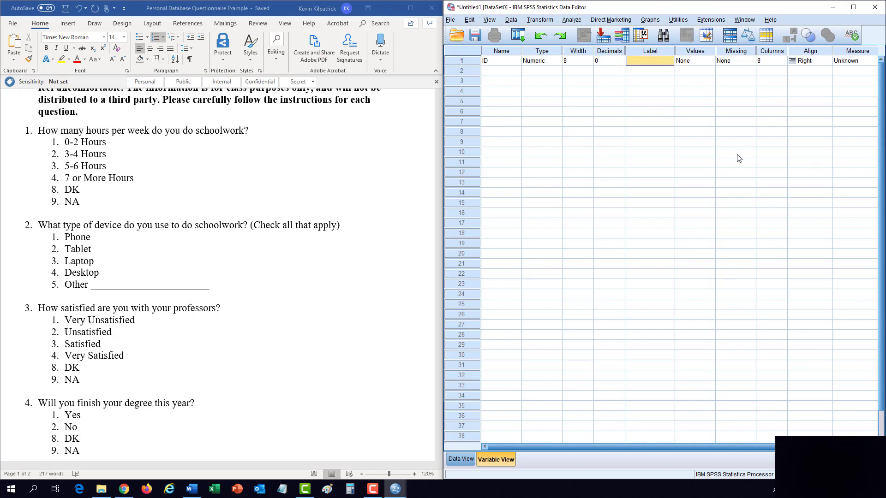
Step: Label the ID variable "Respondent's ID Number"
text(Respondent's ID)
key(Return)
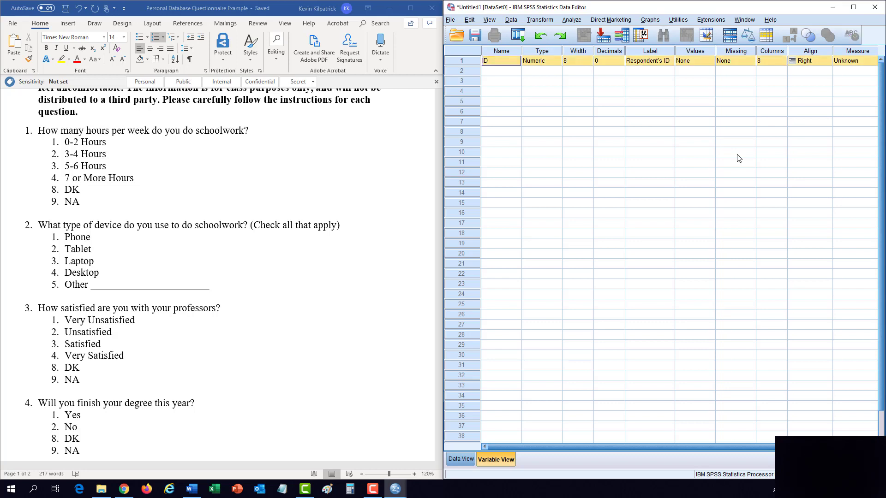
click(670, 62)
text(Number)
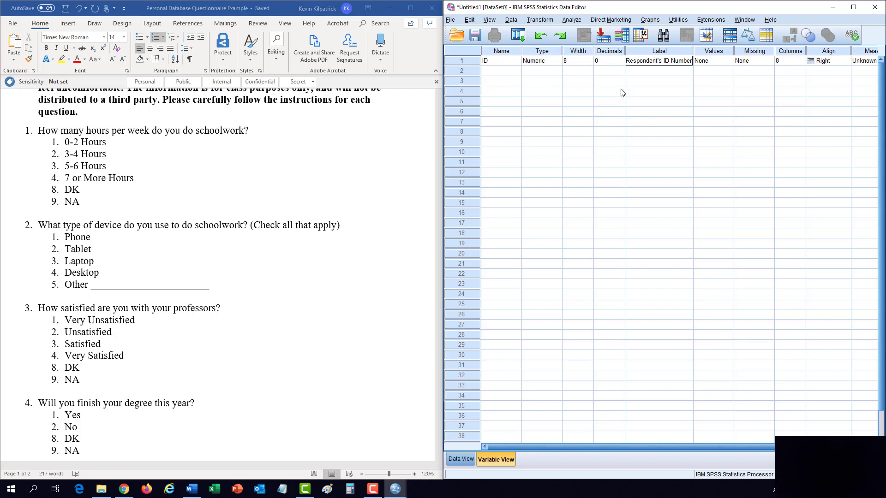
click(461, 60)
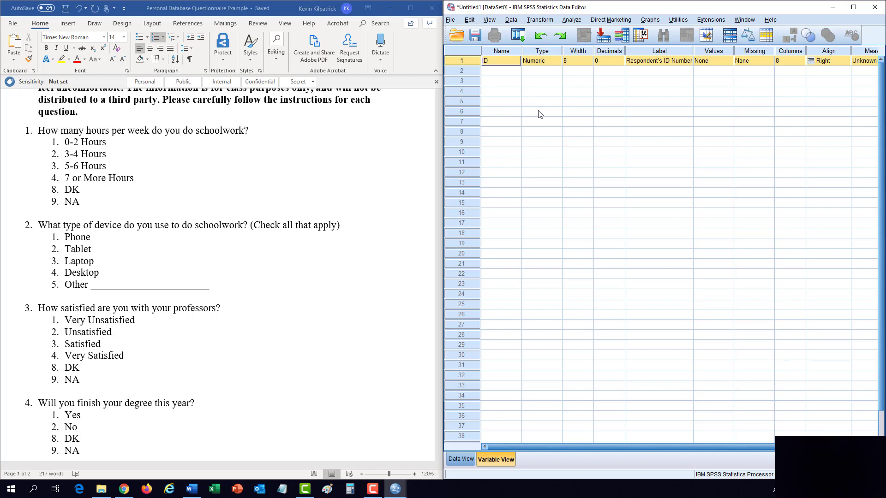
Step: Review the Name, Decimals, Label, Values and Missing attributes of the ID variable
click(509, 52)
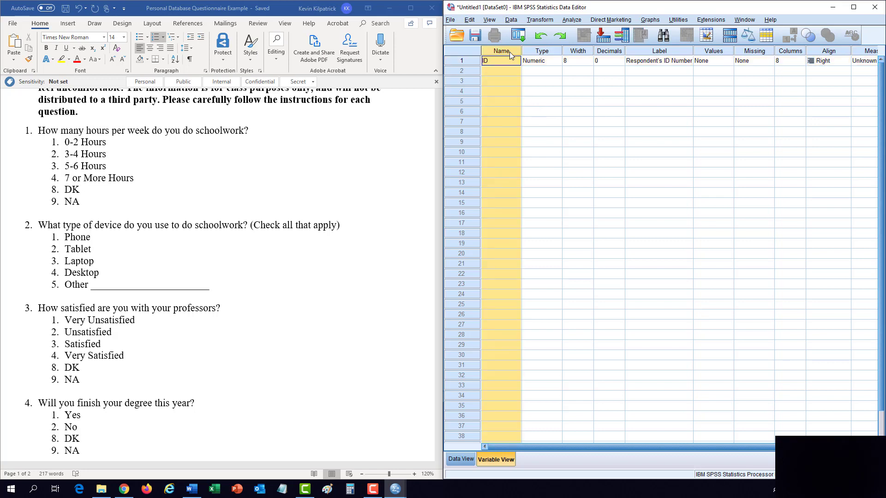
click(609, 52)
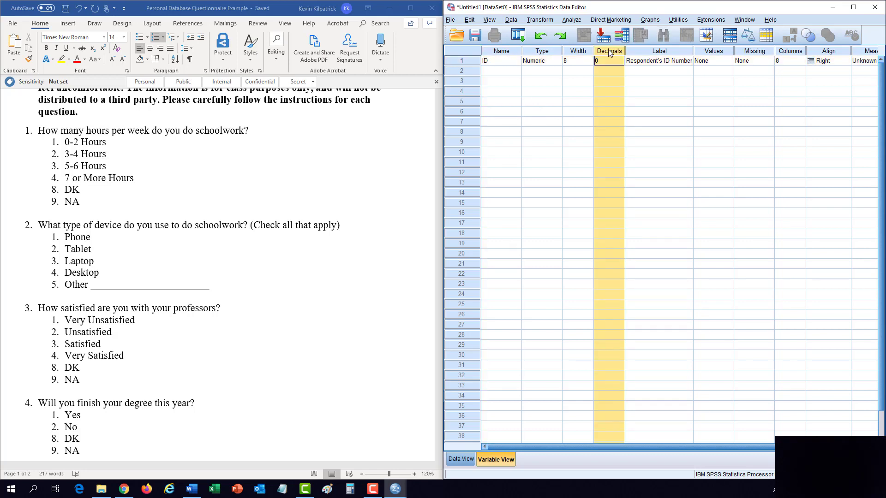
click(651, 52)
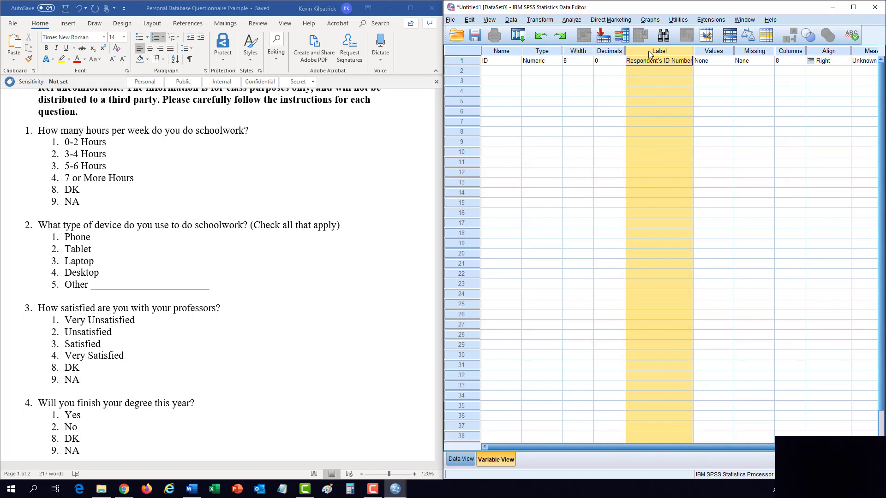
click(715, 52)
click(754, 51)
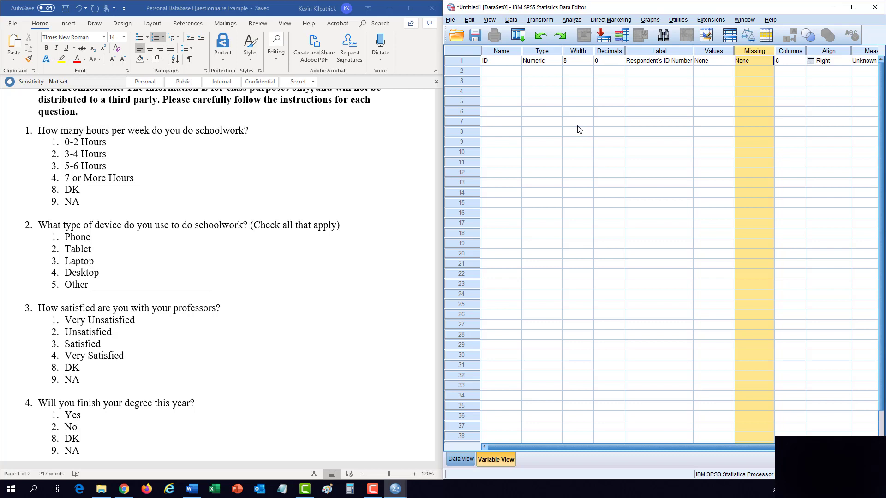
click(503, 62)
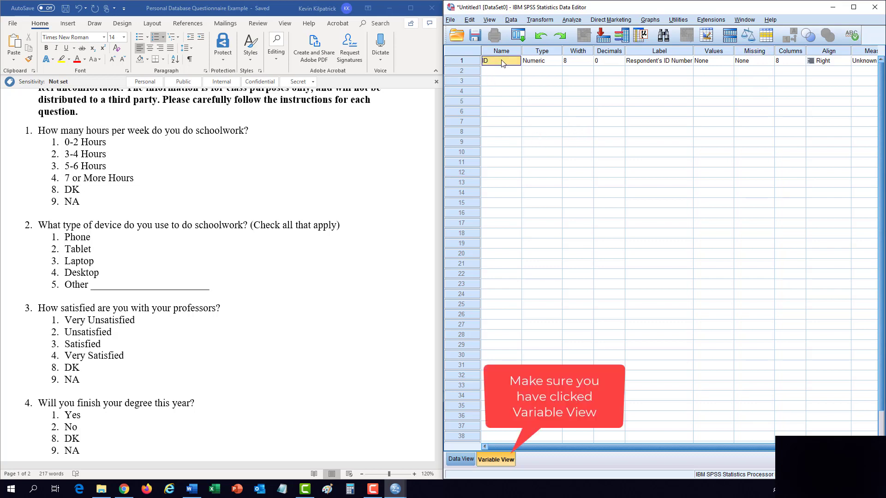
click(677, 63)
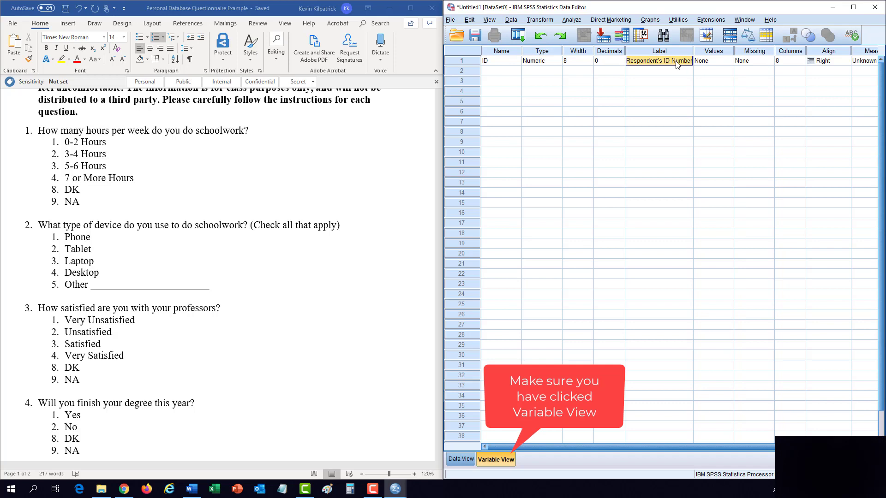
click(610, 60)
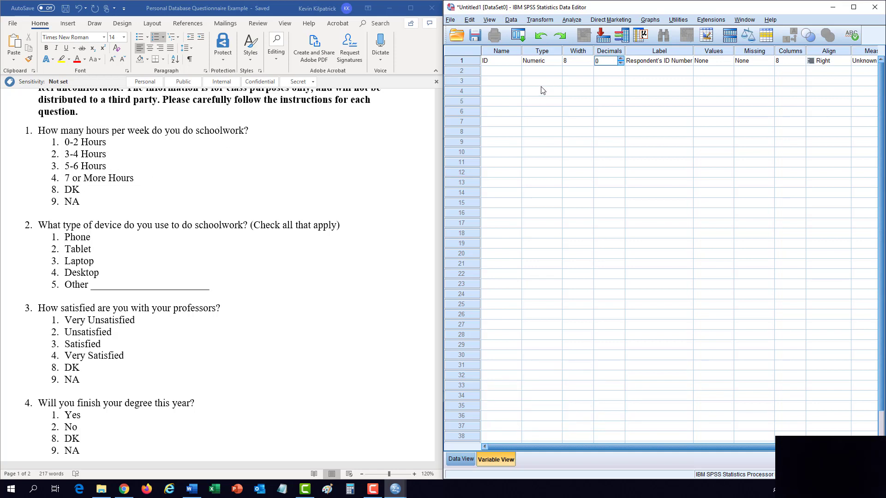
Step: Add a second variable named hoursweek in row 2 for the weekly schoolwork question
click(508, 74)
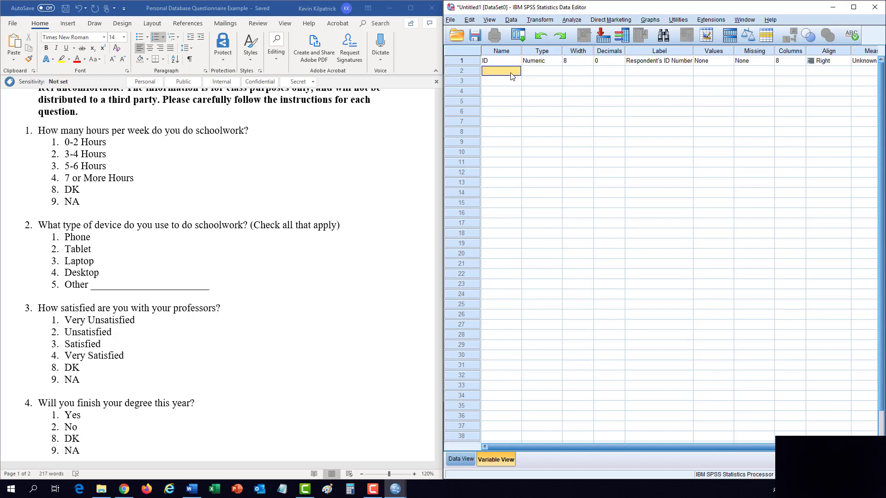
text(hoursweek)
key(Tab)
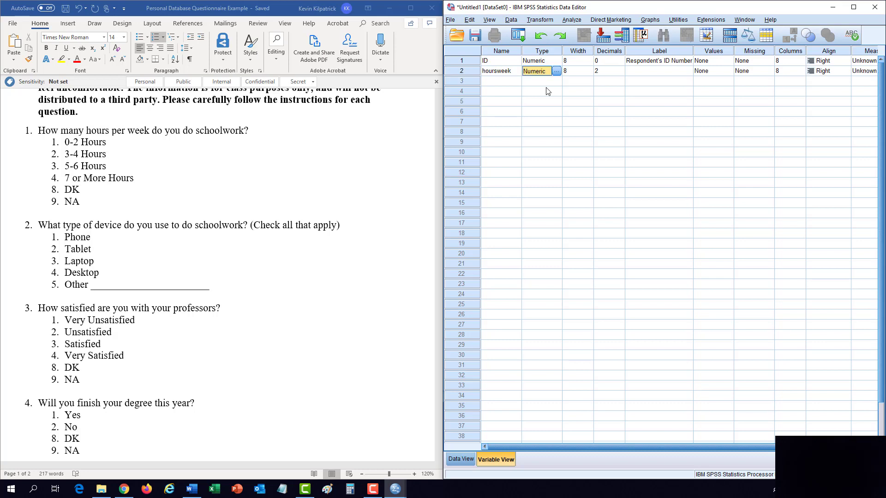
key(Tab)
key(Tab)
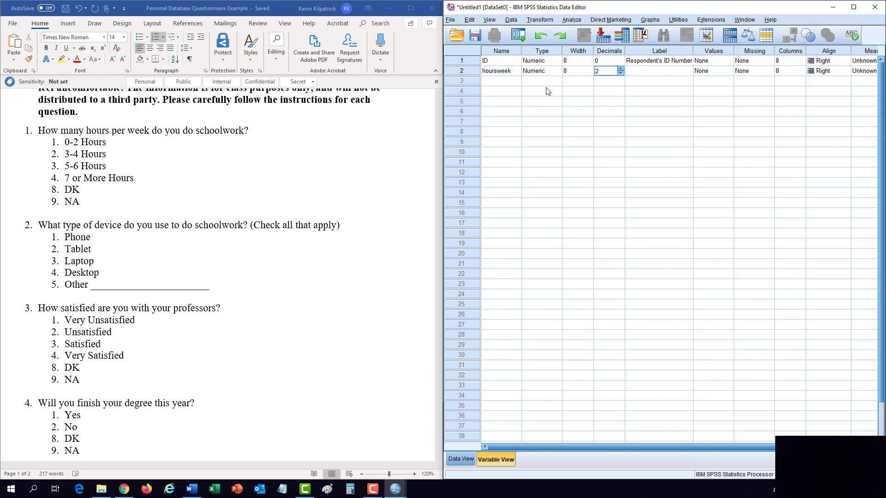
Step: Label the hoursweek variable "Number of Hours Respondent Does Schoolwork"
key(Tab)
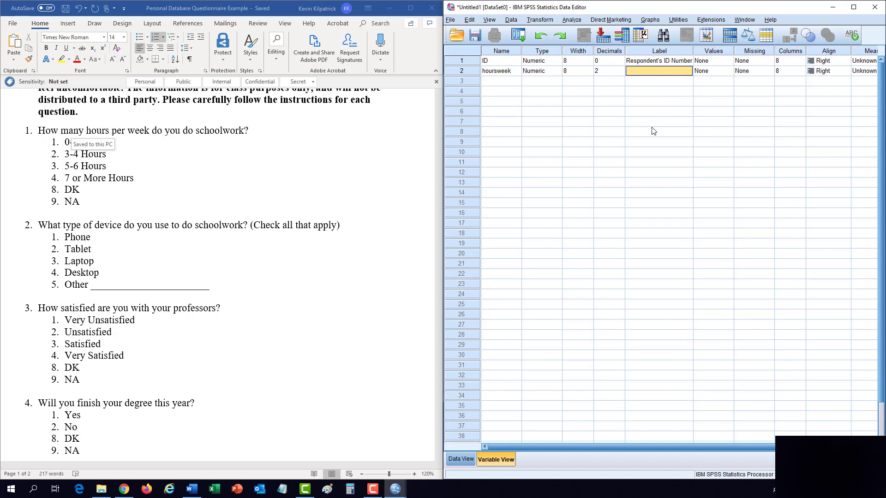
text(Number of Hours)
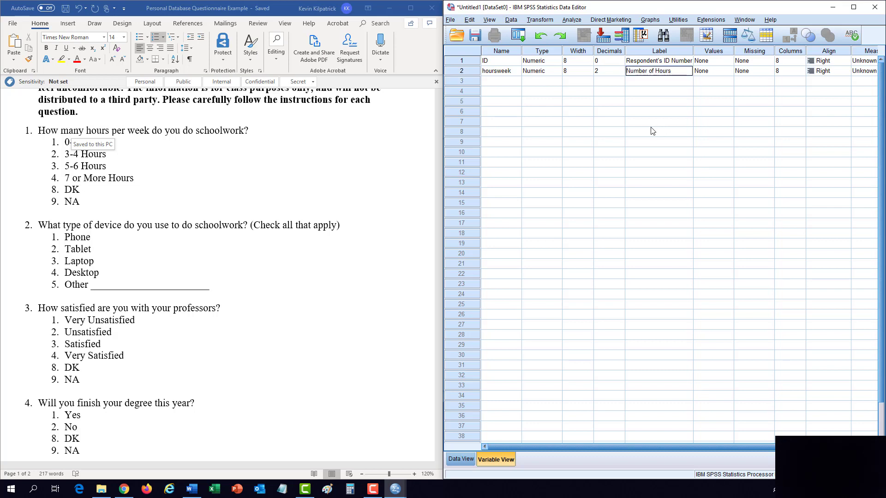
text( Respeondent)
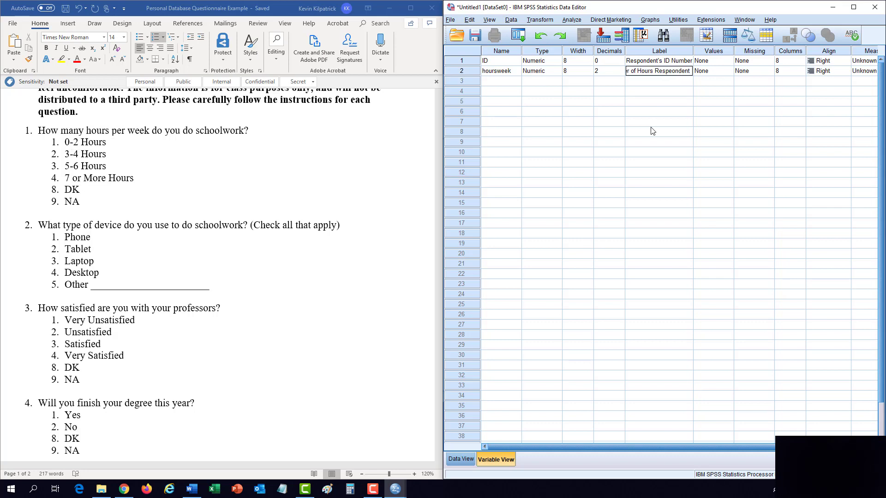
text( Does Schoolwork)
key(Return)
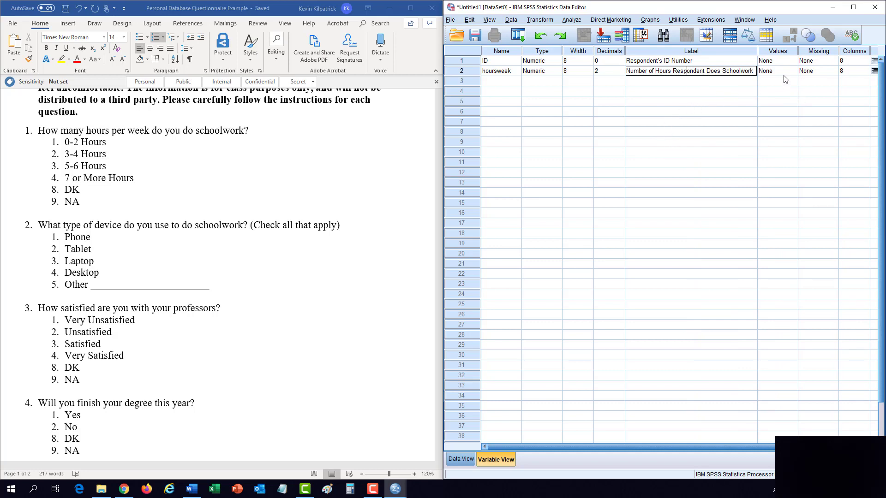
Step: Add the first value label for the hoursweek variable, 1 = "0-2 Hours"
key(Tab)
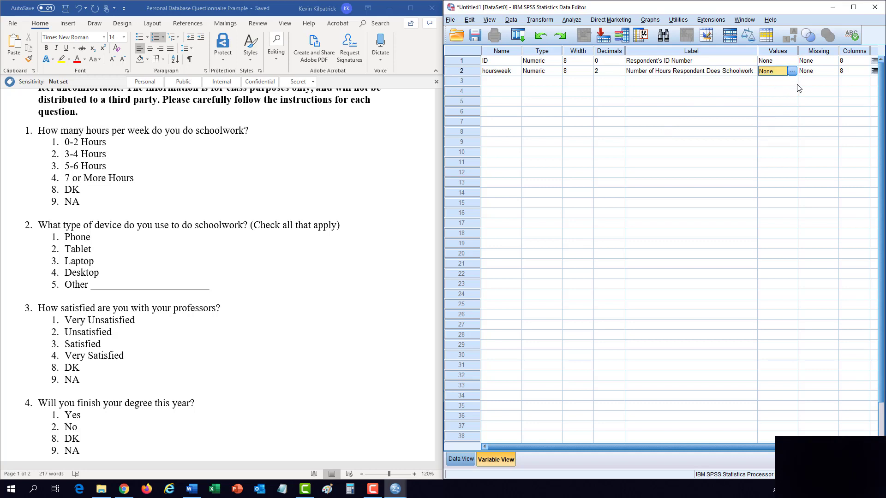
click(792, 71)
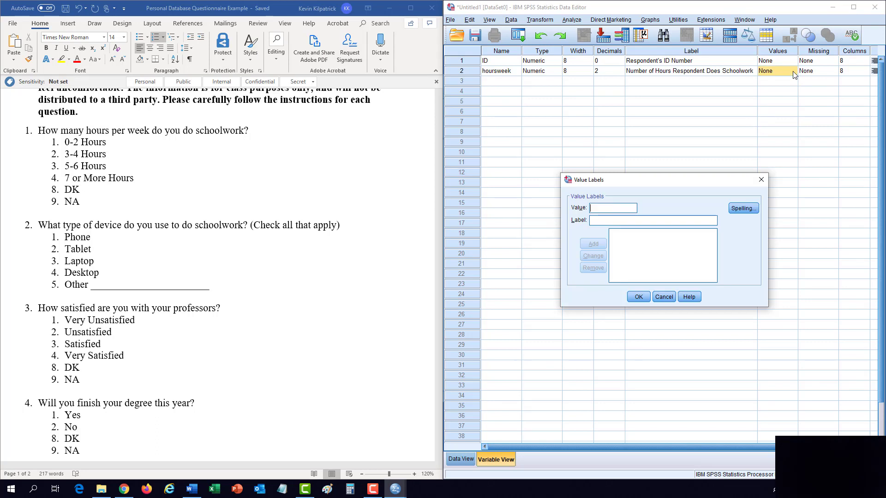
drag(658, 183, 654, 172)
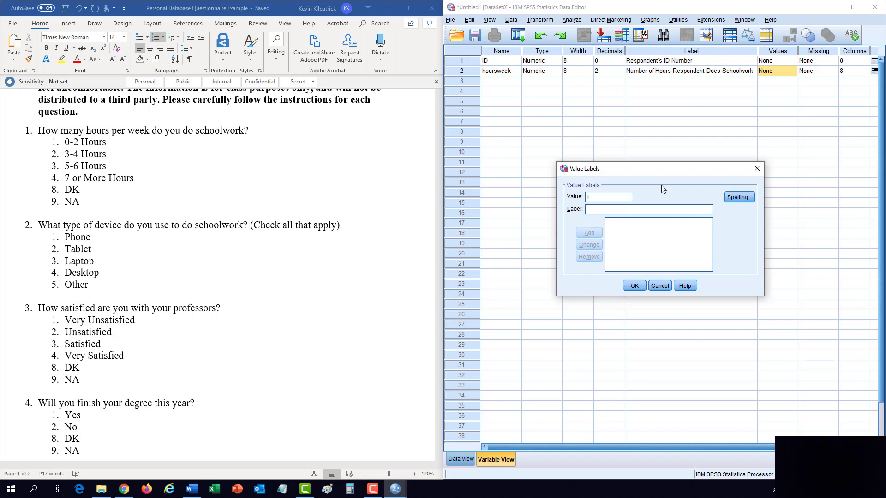
text(0-2 Hours)
click(590, 235)
Step: Add the hoursweek value label 2 = "3-4 Hours"
click(612, 196)
text(2)
key(Tab)
text(3-4 H)
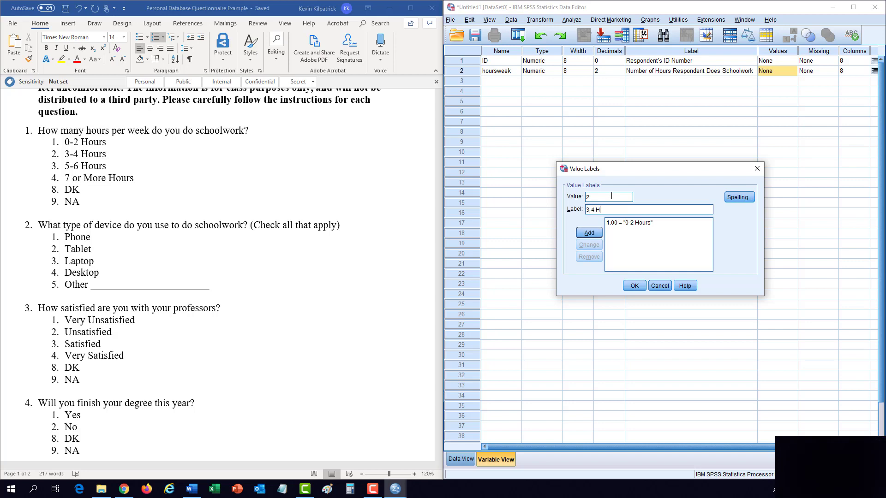
text(ours)
key(Return)
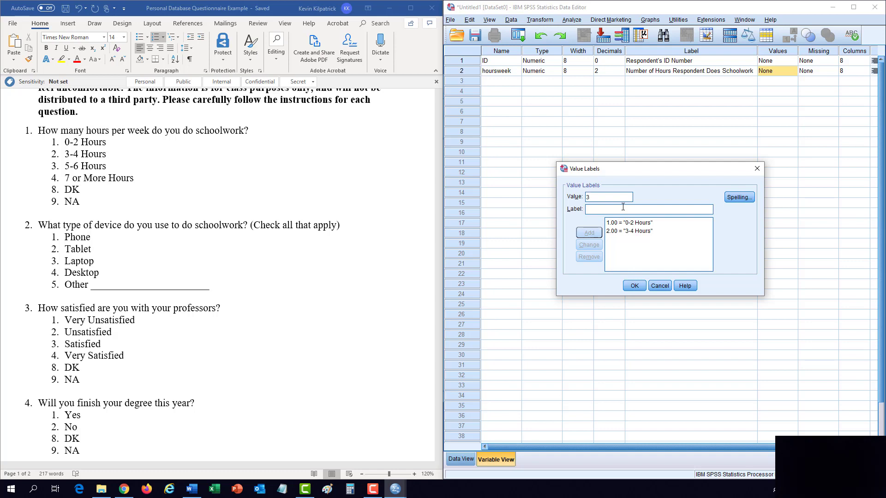
Step: Add the hoursweek value labels 3 = "5-6 Hours" and 4 = "7 or More Hours"
text(5-6 Hours)
key(Tab)
key(Return)
text(47 or M)
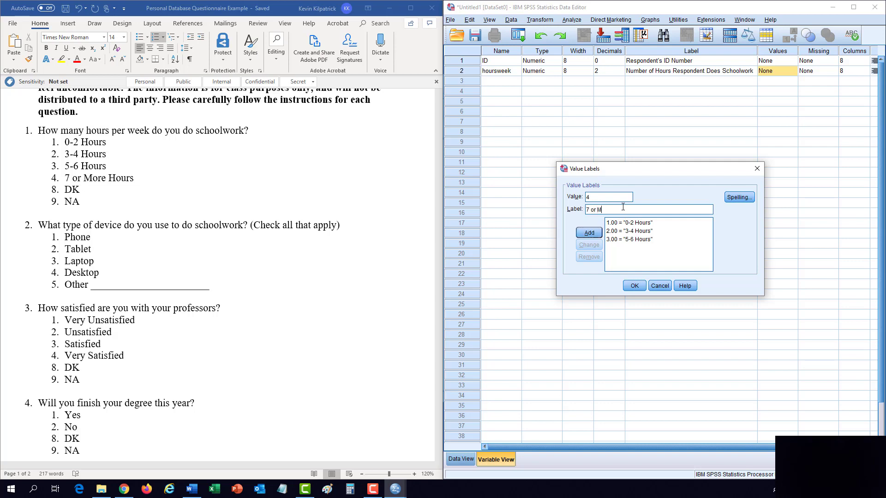
text(ore Hours)
key(Return)
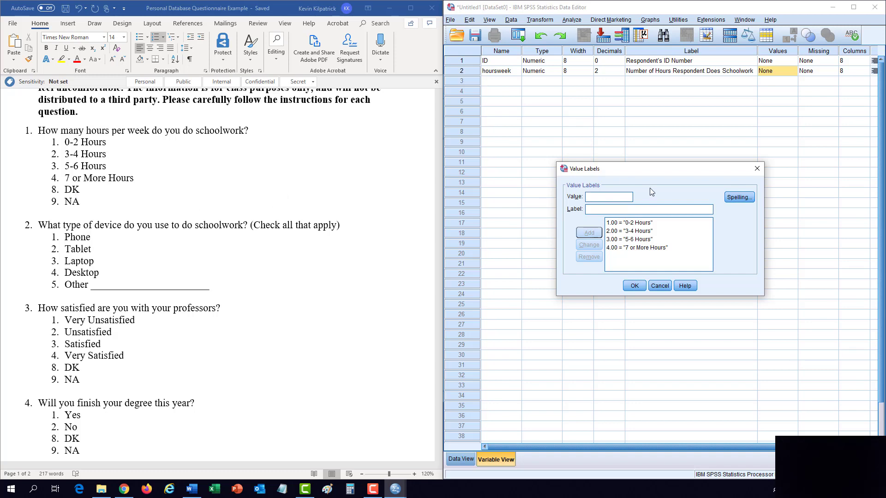
Step: Add the value labels 8 = "DK" and 9 = "NA" and apply the label set to hoursweek
text(8)
key(Tab)
text(DK)
click(588, 233)
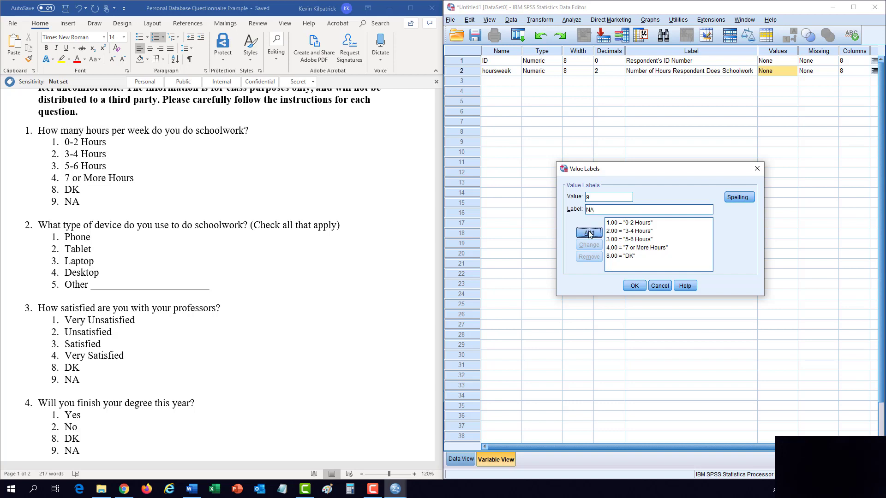
click(588, 233)
click(638, 268)
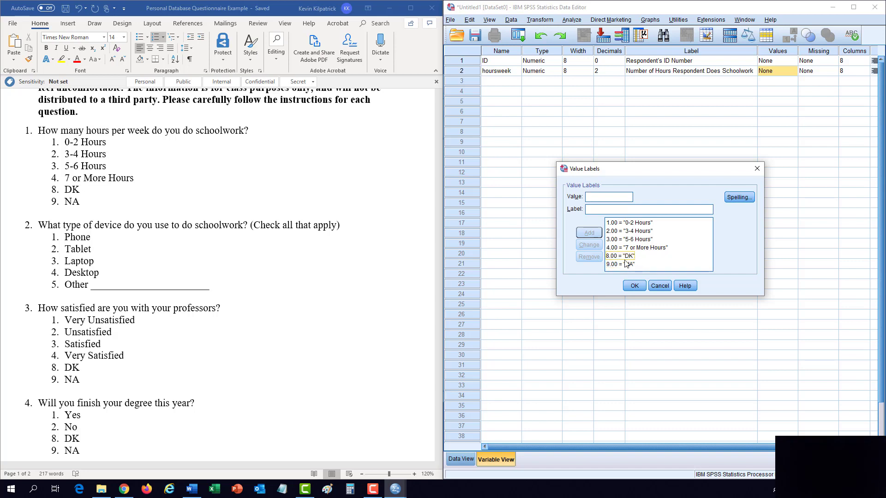
click(634, 287)
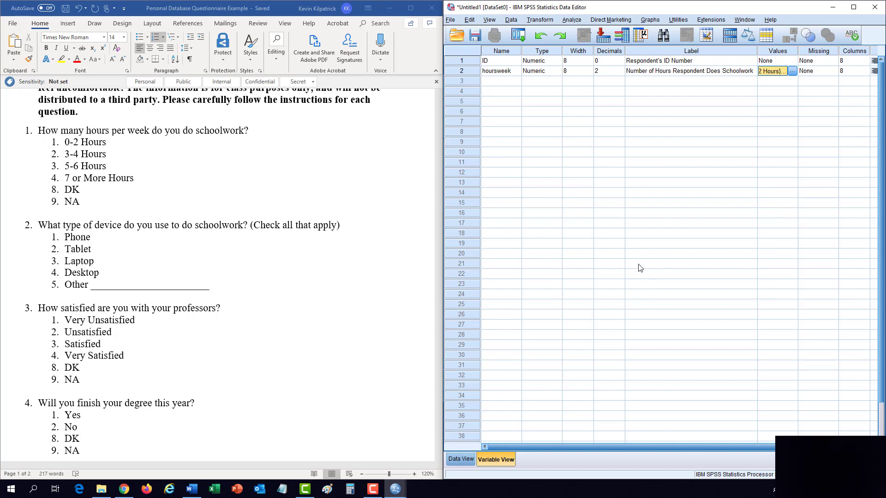
Step: Define 8 and 9 as discrete missing values for the hoursweek variable
key(Tab)
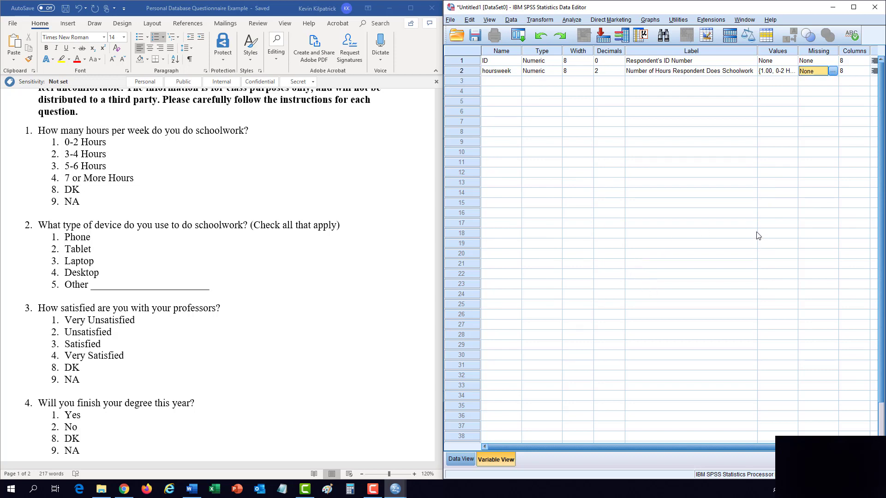
click(833, 72)
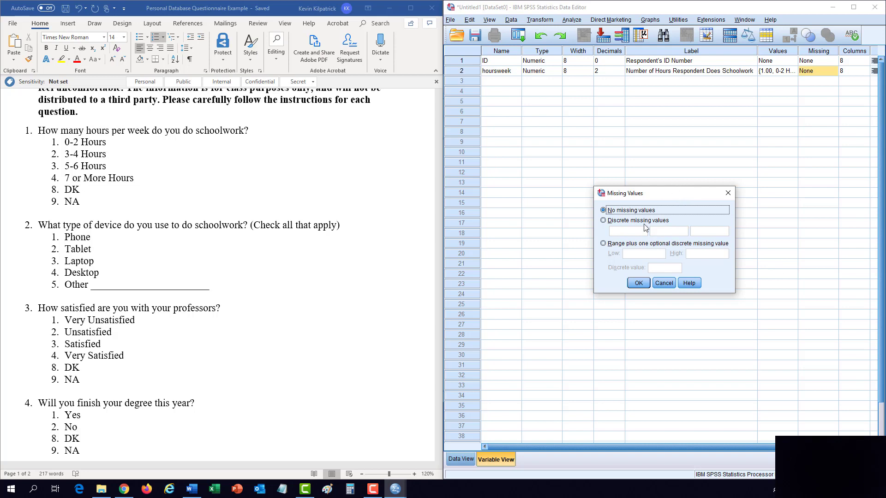
click(605, 221)
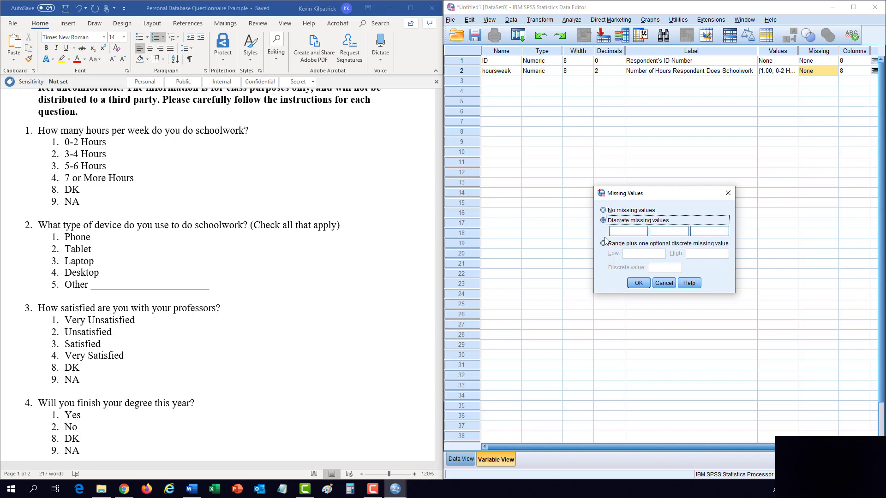
click(604, 244)
key(Up)
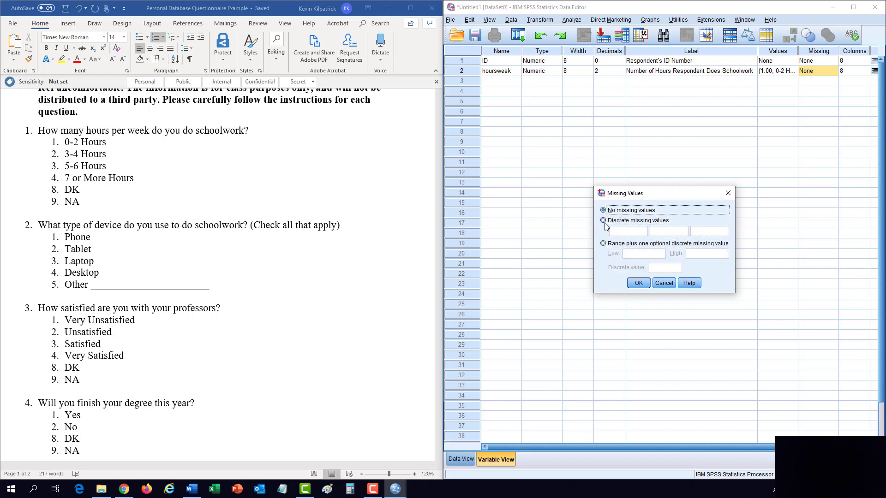
key(Down)
click(604, 221)
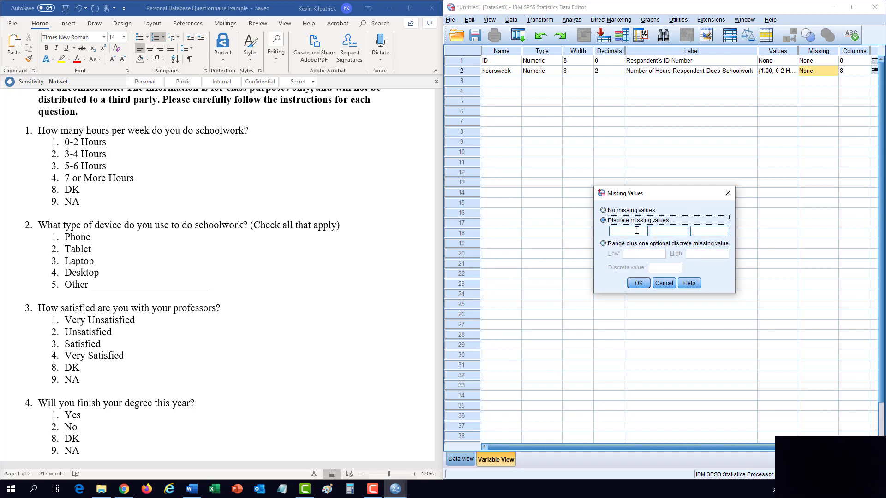
key(Tab)
click(639, 283)
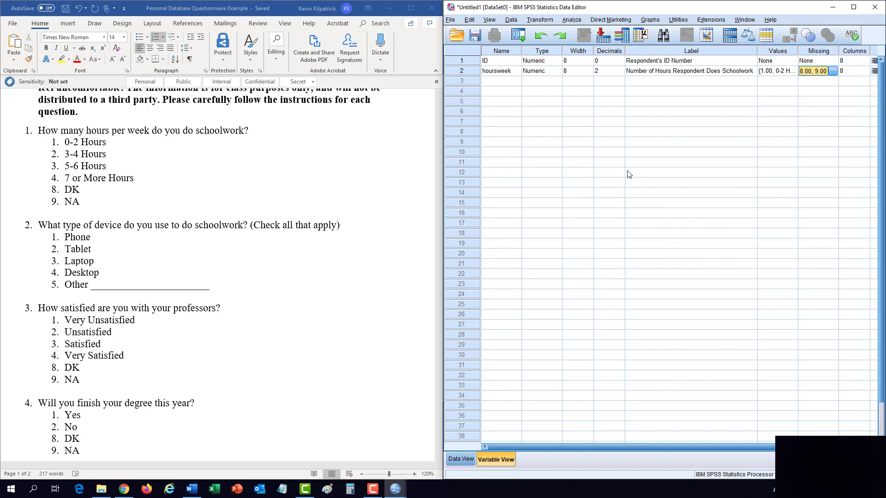
Step: Add a third variable named typedevice in row 3 for the schoolwork device question
click(462, 70)
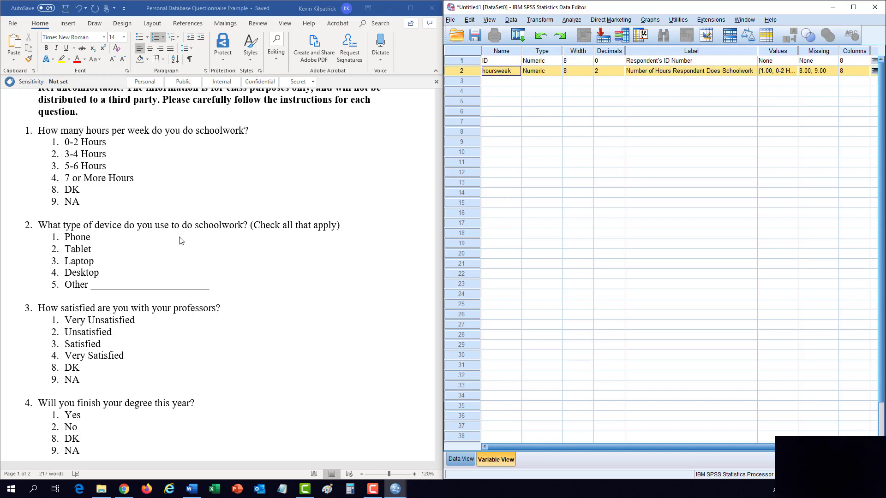
click(503, 83)
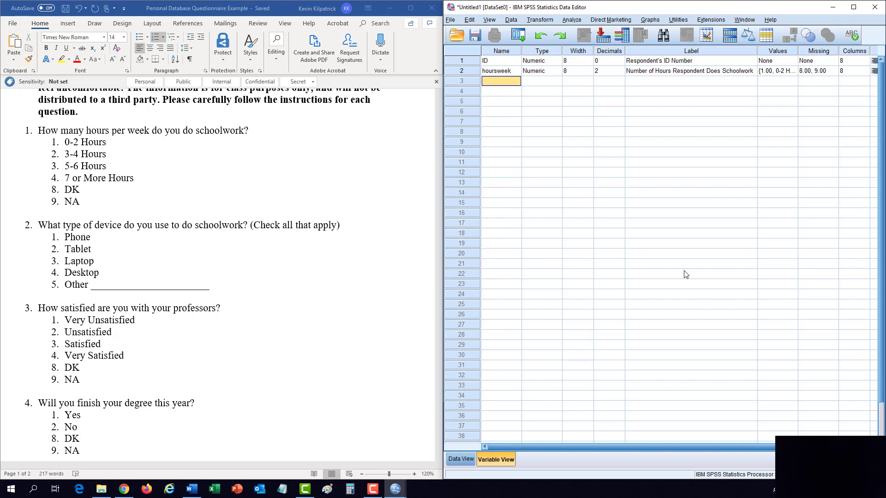
text(d)
text(type)
key(Tab)
key(Tab)
key(Tab)
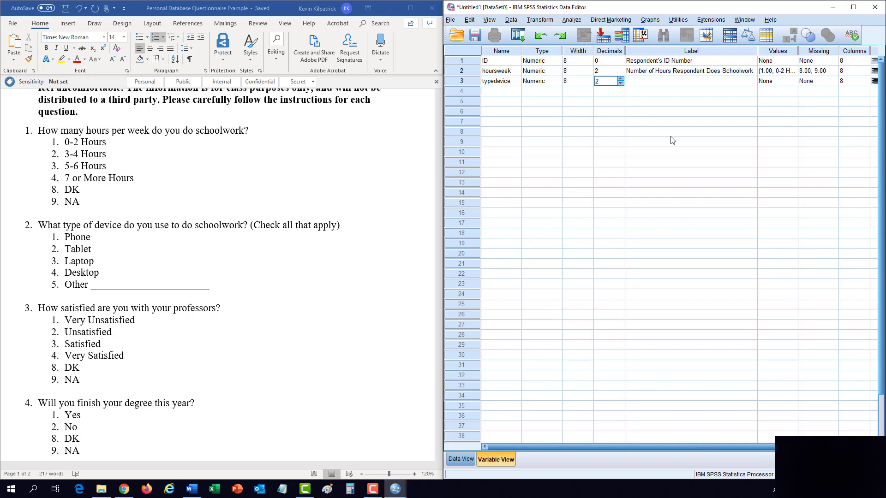
Step: Label the typedevice variable "Type of Device Respondent Uses to Do Schoolwork"
key(Tab)
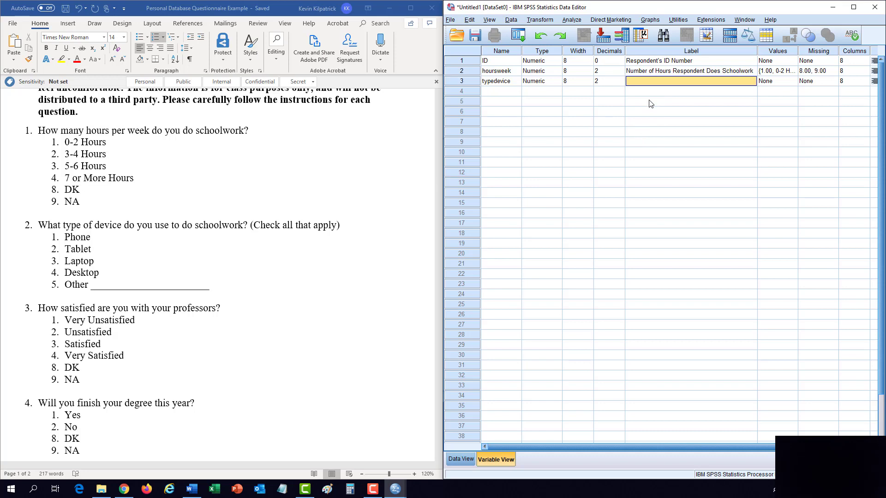
text(T)
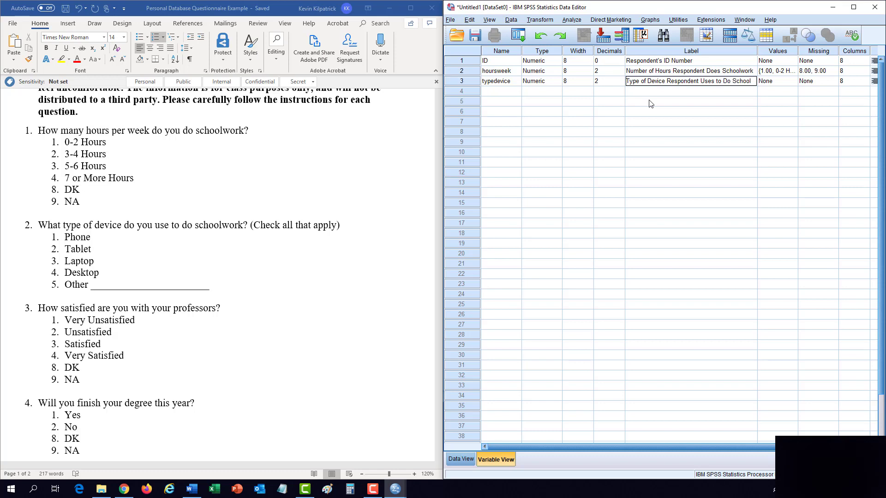
text(work)
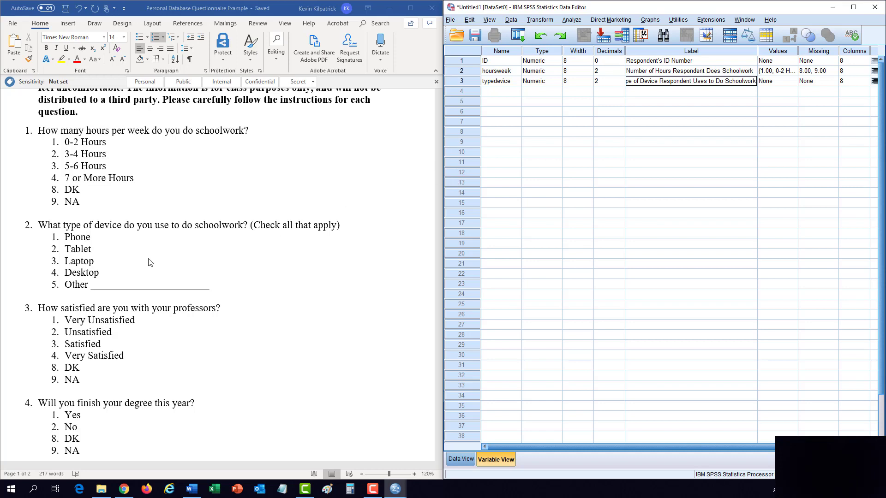
Step: Review the value labels defined for the hoursweek variable
click(793, 71)
click(793, 72)
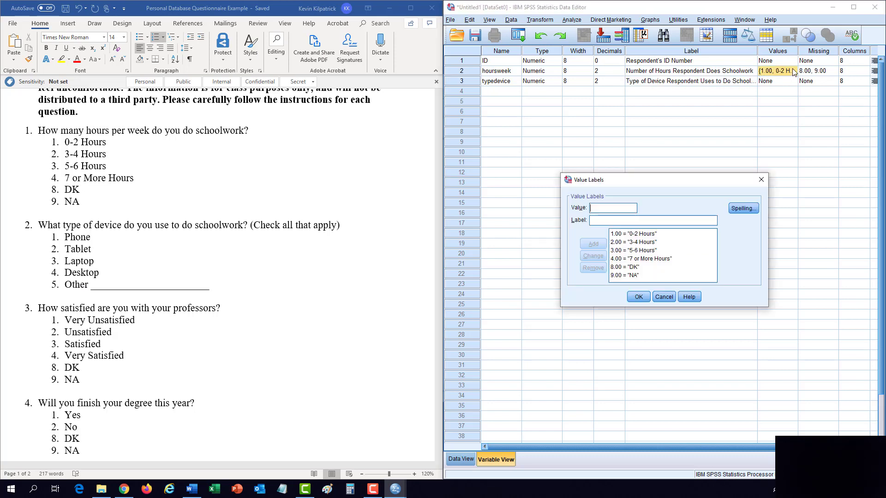
click(762, 180)
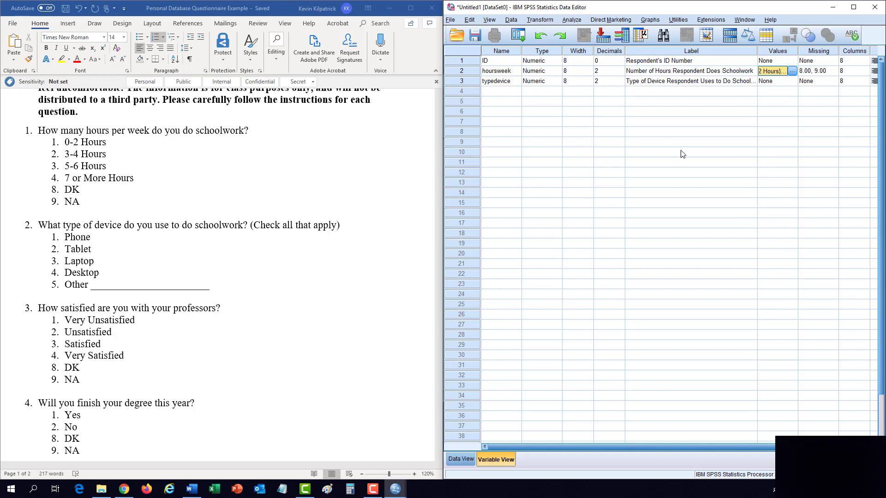
Step: Rename the typedevice variable typedevice_1 and append "-Phone" to its label
click(512, 81)
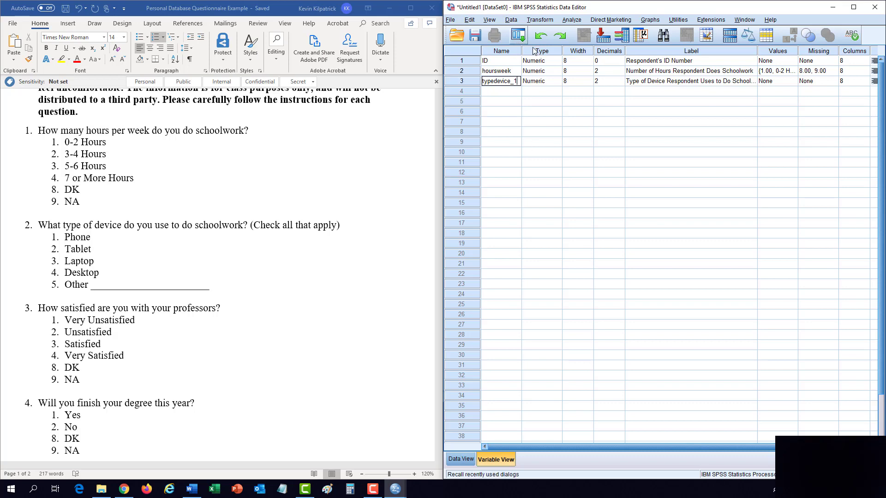
click(731, 85)
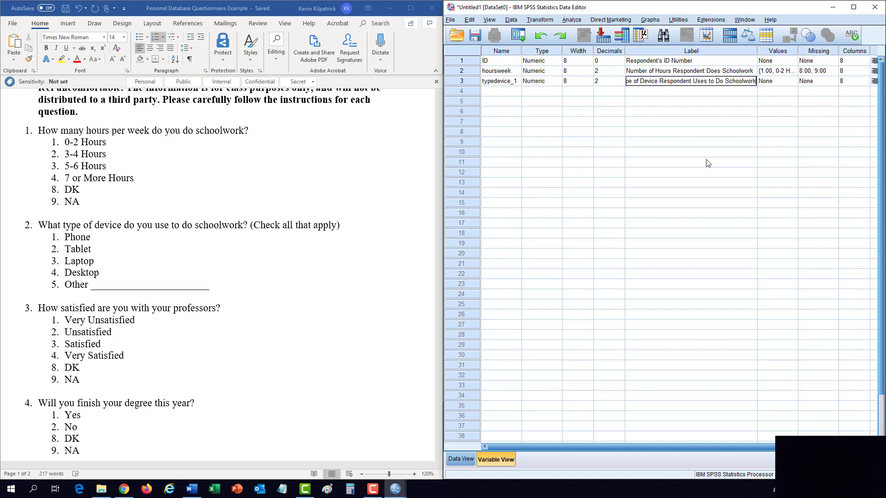
text(-)
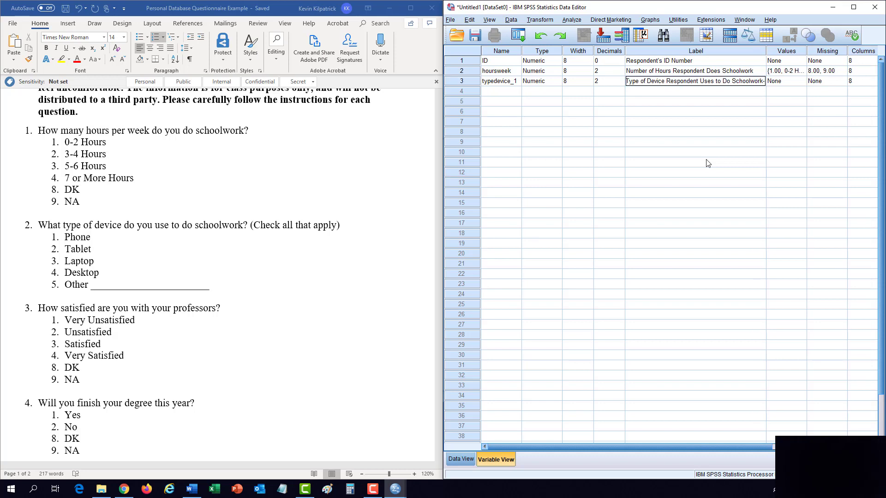
text(Phone)
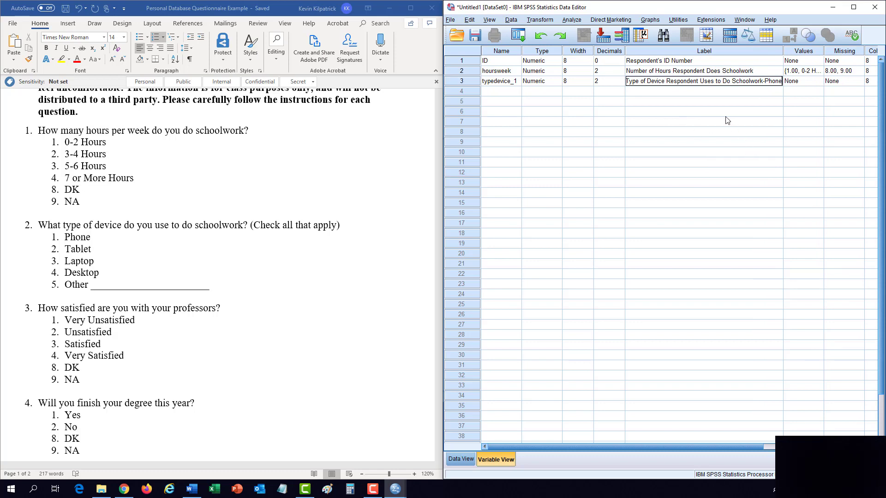
Step: Define the value labels 1 = "Yes" and 2 = "No" for the typedevice_1 variable
key(Tab)
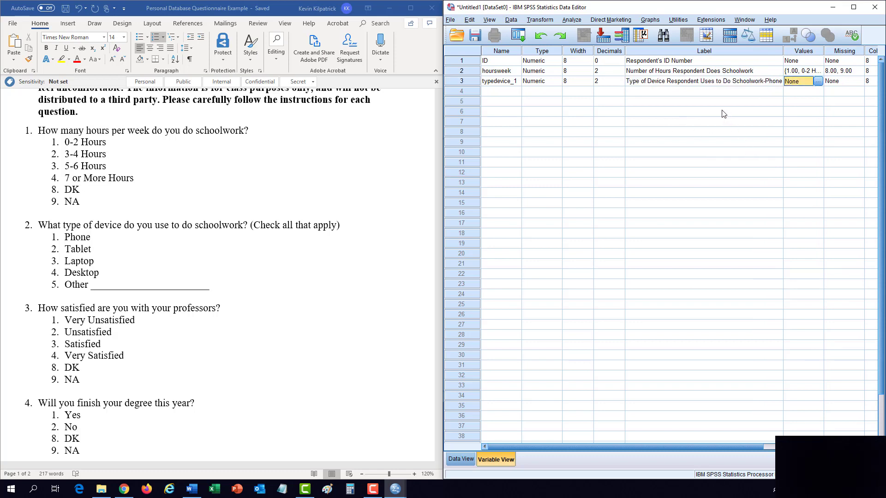
click(818, 81)
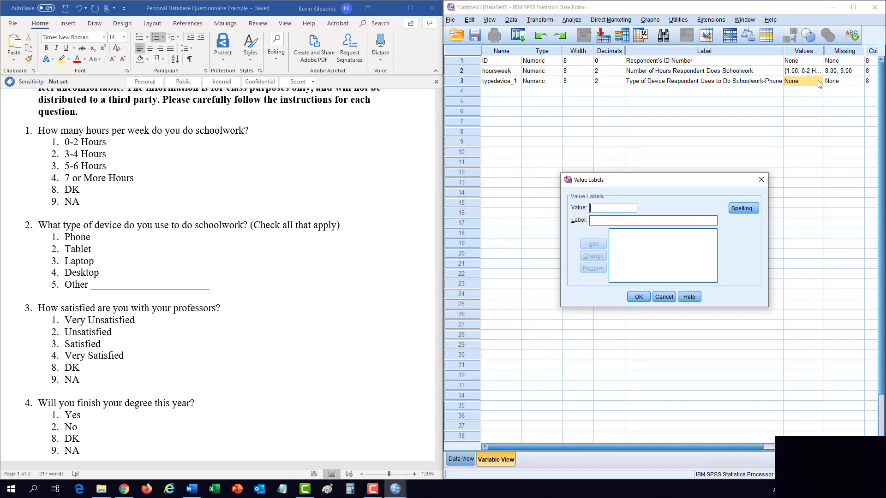
text(1)
key(Tab)
text(Yes)
key(alt+a)
text(2)
key(Tab)
text(No)
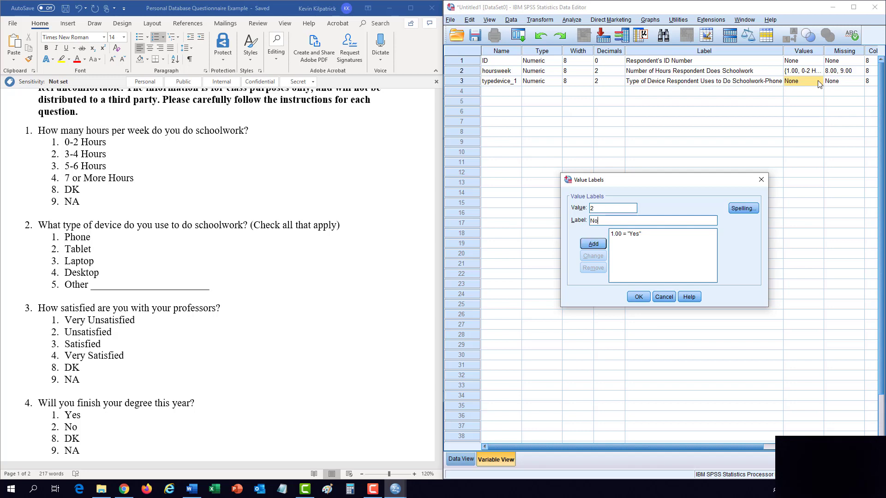
key(alt+a)
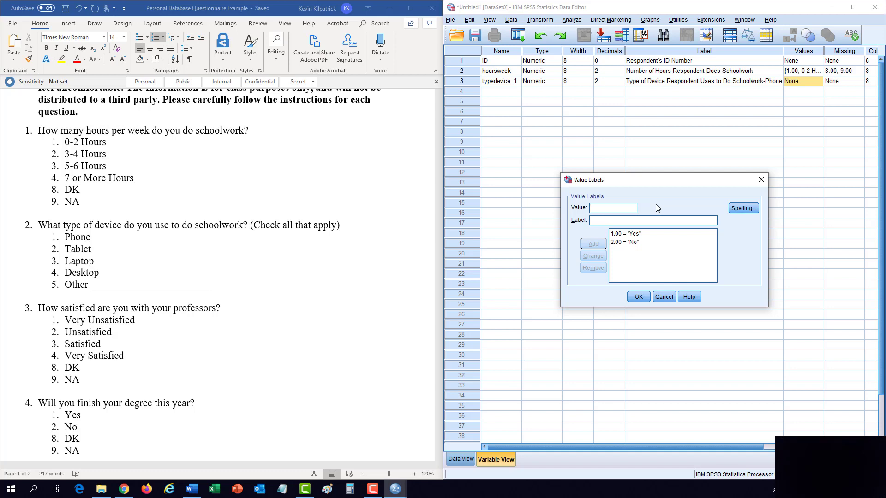
click(638, 298)
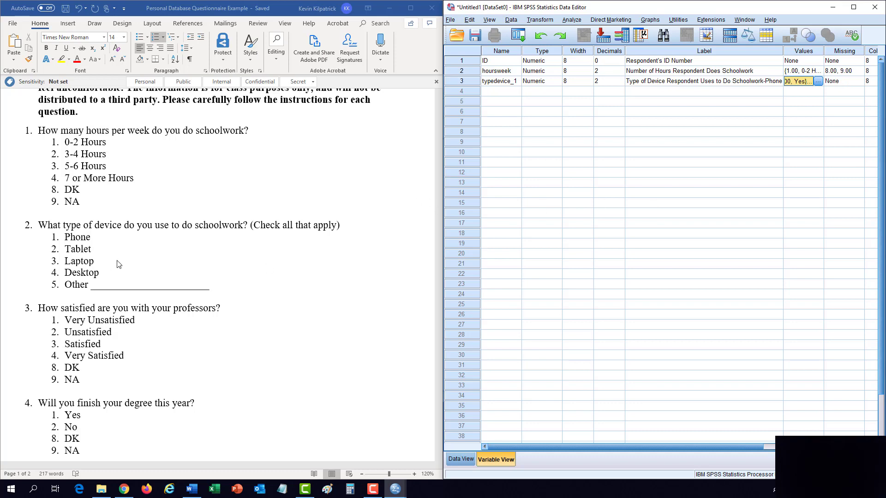
Step: Add four variables named typedevice_2, typedevice_3, typedevice_4 and typedevice_5 below typedevice_1
click(474, 83)
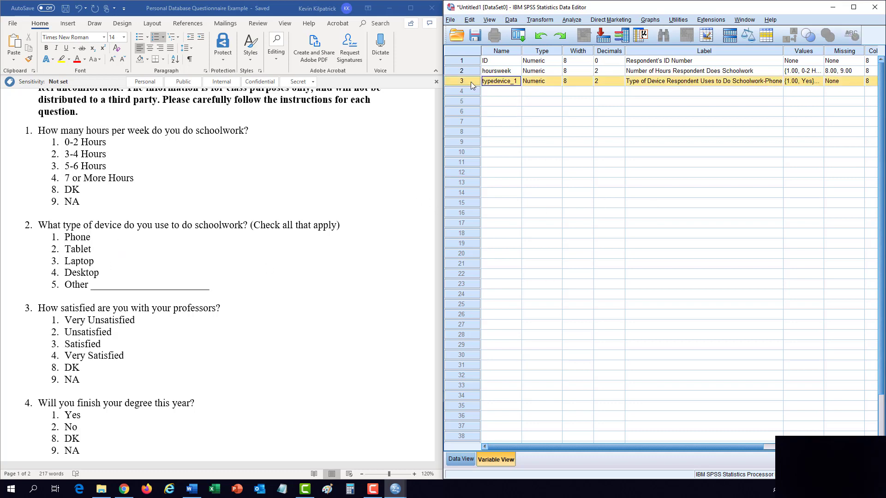
click(504, 92)
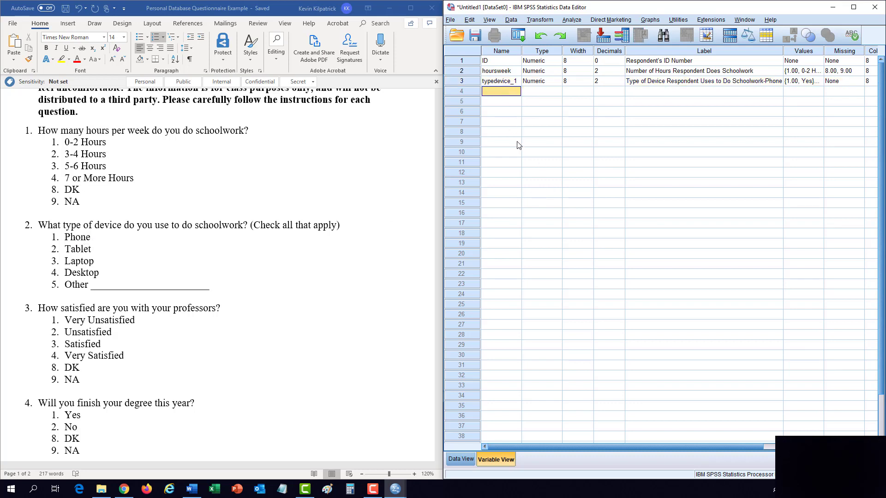
text(typedevice_2)
key(Return)
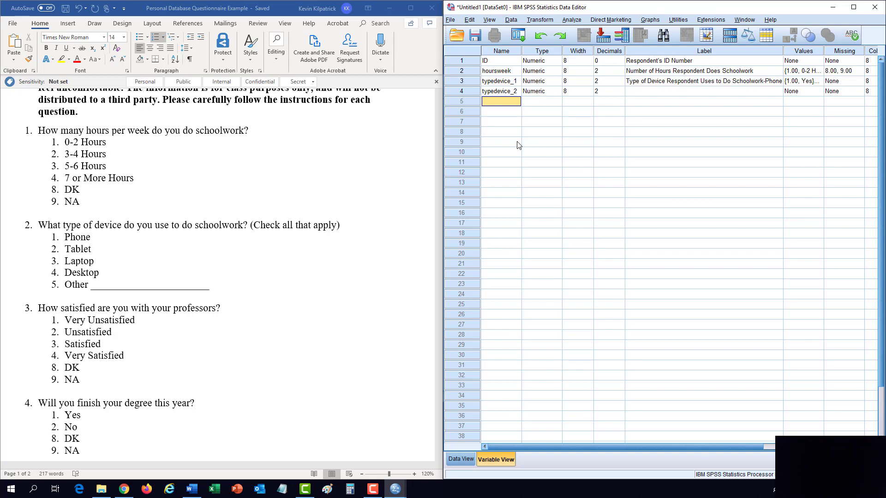
text(typedevice_3)
key(Return)
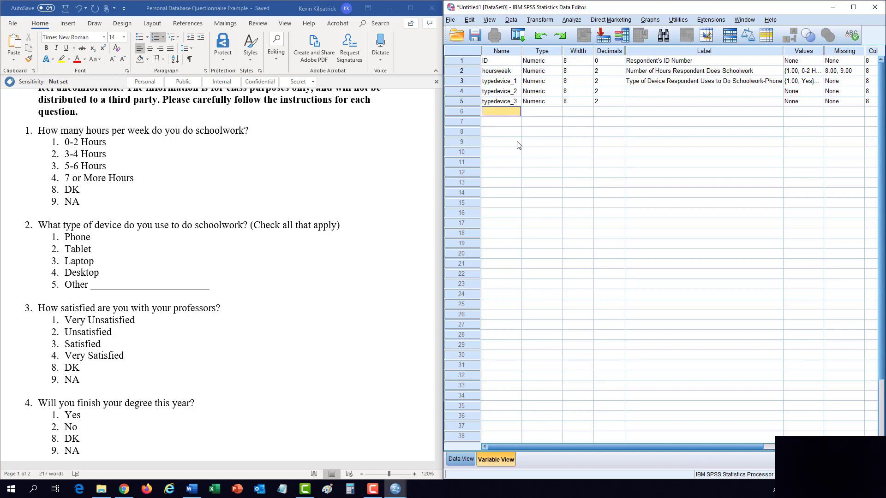
text(typedevice_4)
key(Return)
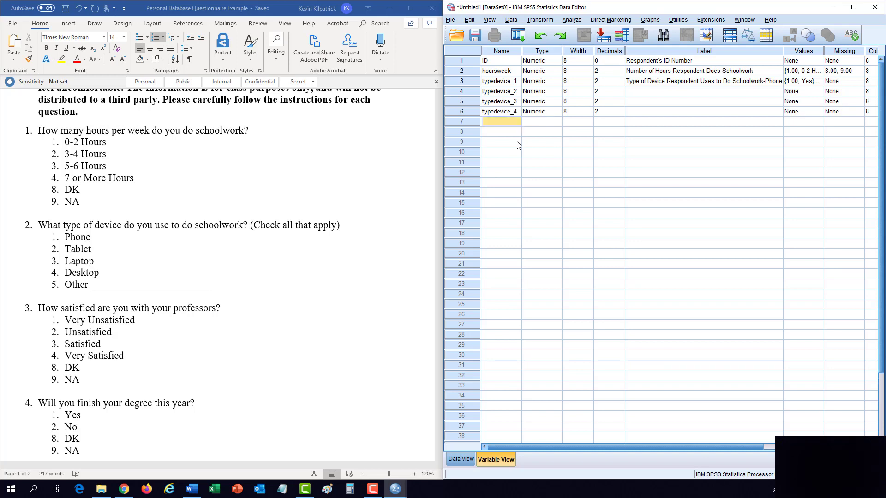
text(typedevice_5)
Step: Copy the label "Type of Device Respondent Uses to Do Schoolwork-Phone" from typedevice_1 to typedevice_2 through typedevice_5
click(680, 82)
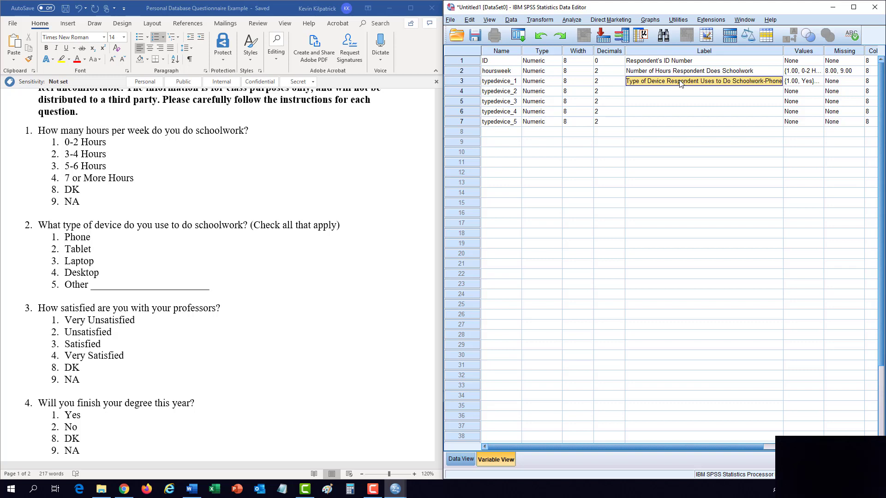
drag(670, 95, 661, 124)
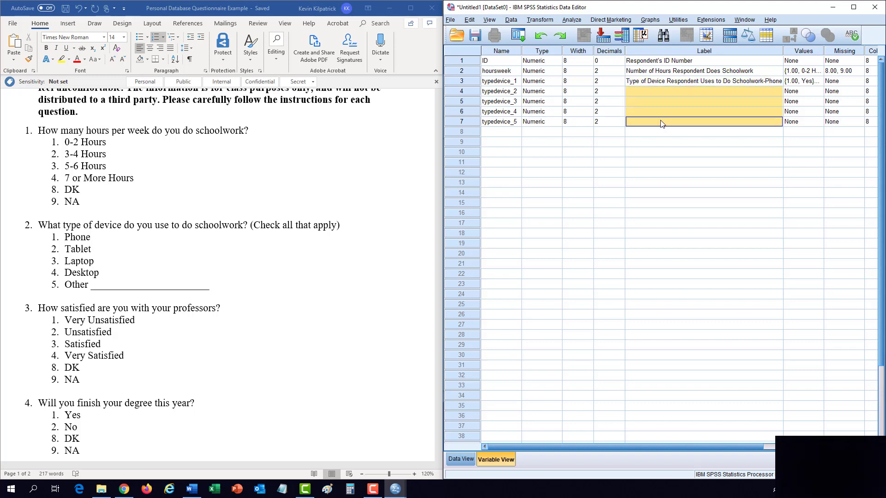
text(Type of Device Respondent Uses to Do Schoolwork-Phone)
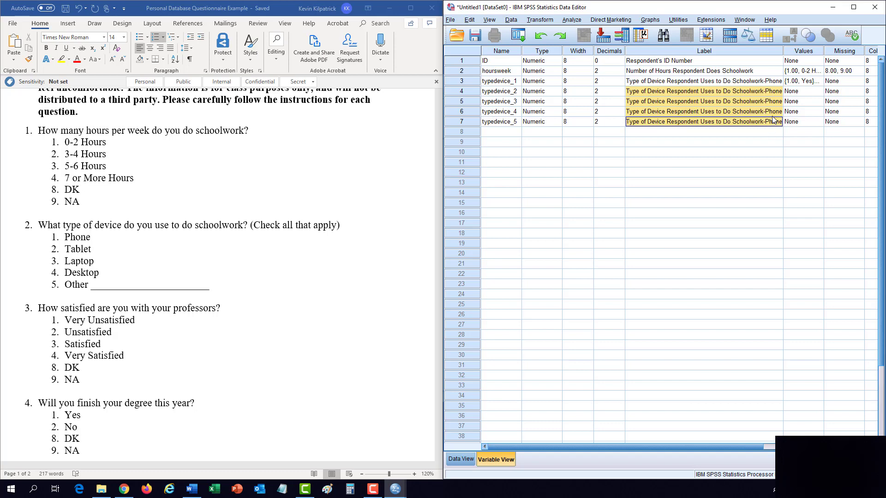
Step: Replace "Phone" with "Tablet" at the end of the typedevice_2 label
click(771, 93)
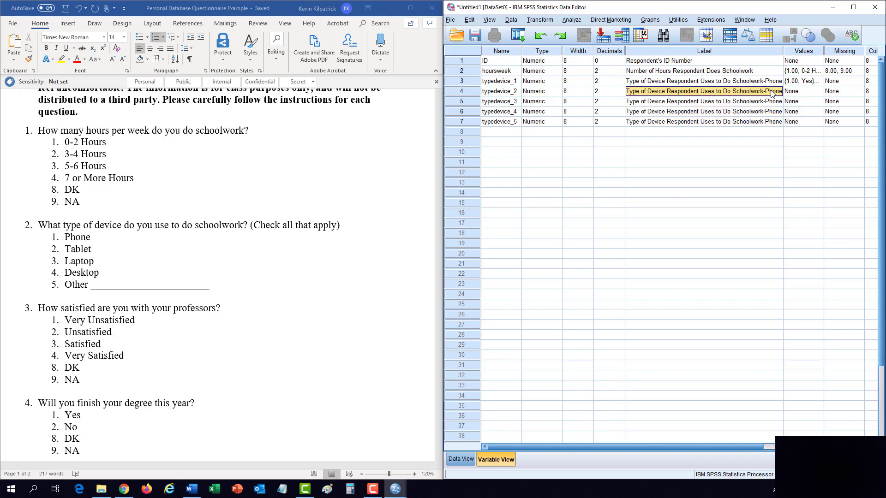
double_click(771, 94)
drag(765, 91, 780, 92)
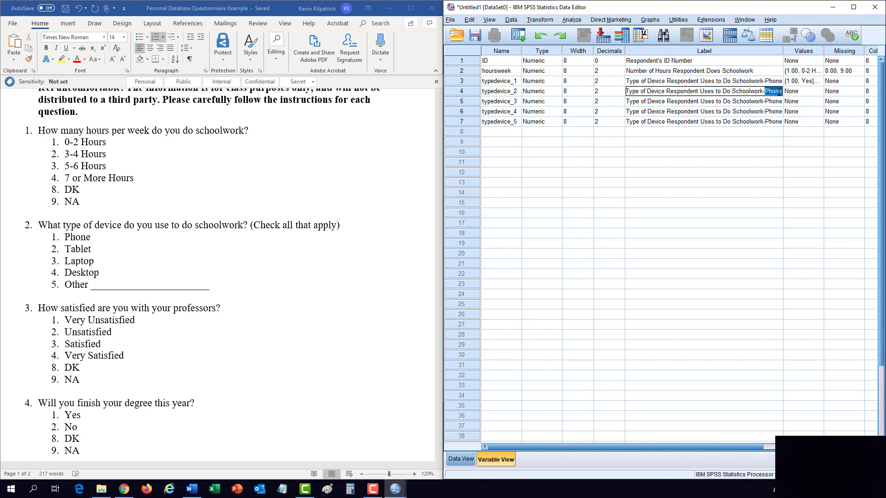
text(Tablet)
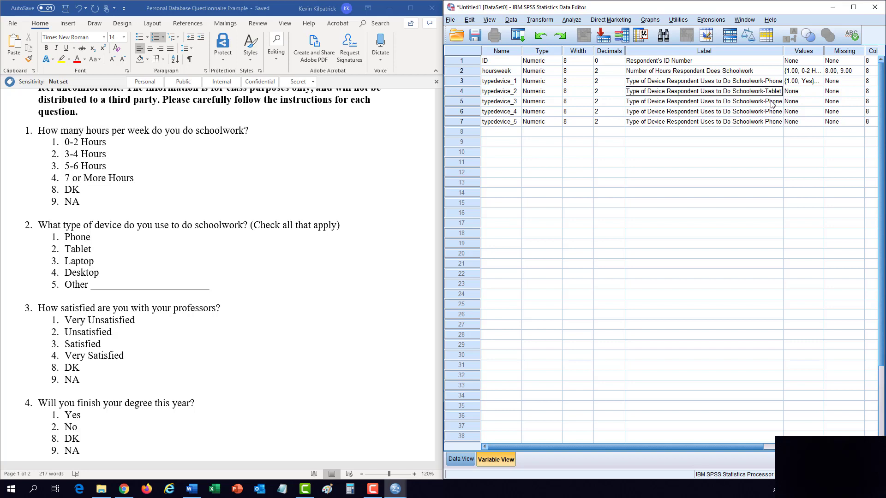
Step: Replace "Phone" with "Laptop" at the end of the typedevice_3 label
click(773, 104)
click(773, 104)
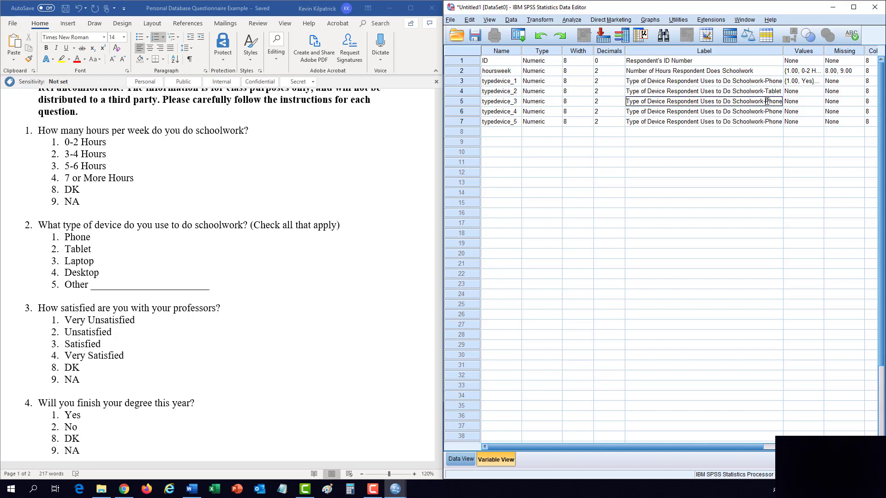
drag(765, 101, 782, 102)
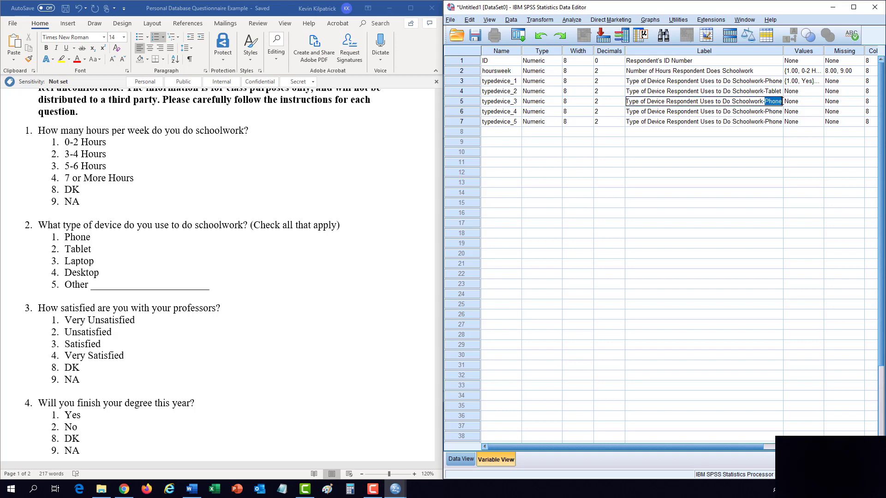
text(Laptop)
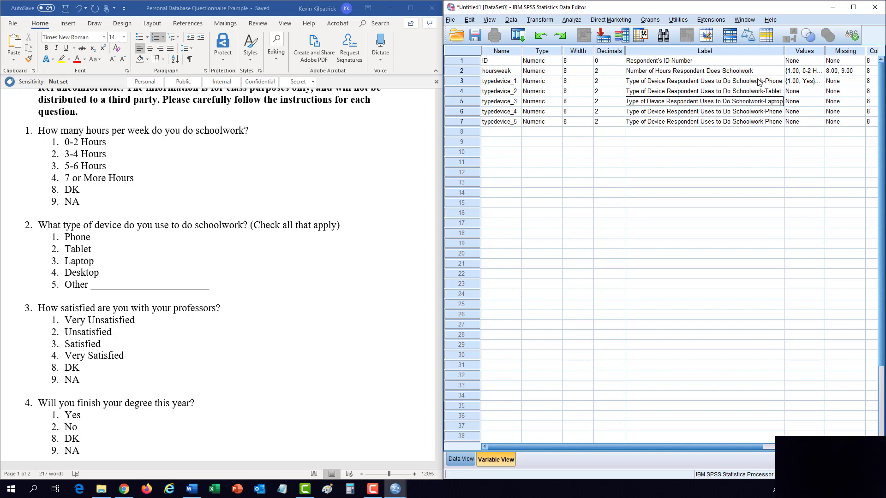
Step: Replace "Phone" with "Desktop" at the end of the typedevice_4 label
click(773, 111)
double_click(772, 111)
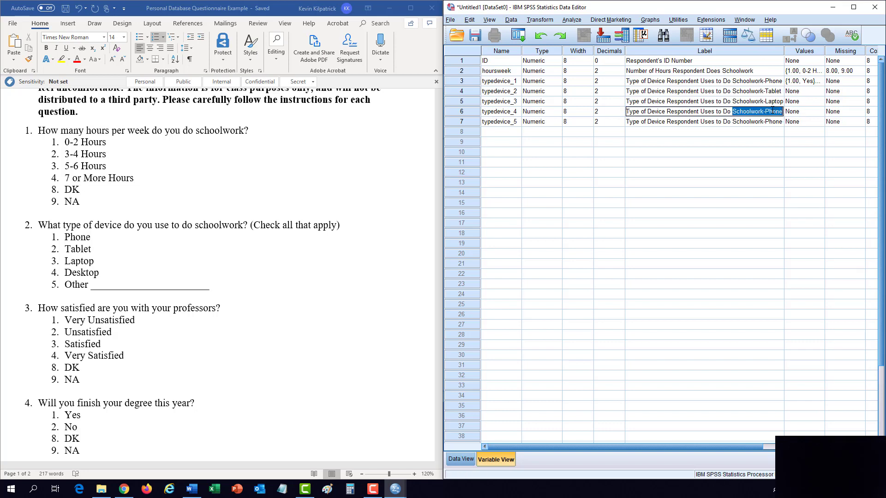
click(773, 111)
drag(766, 111, 788, 110)
text(Desk)
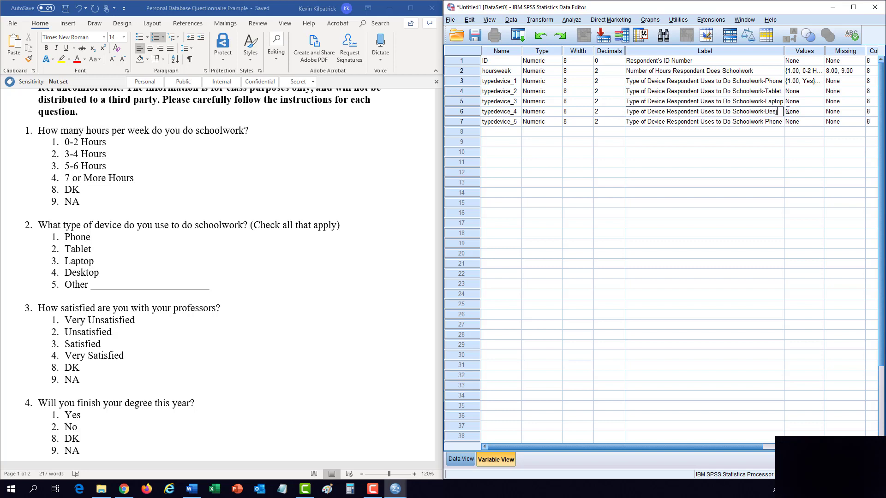
text(top)
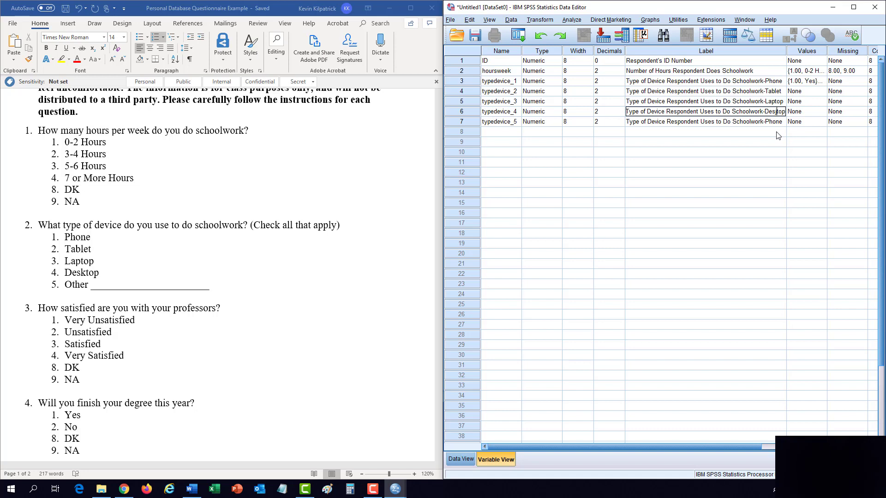
key(BackSpace)
text(k)
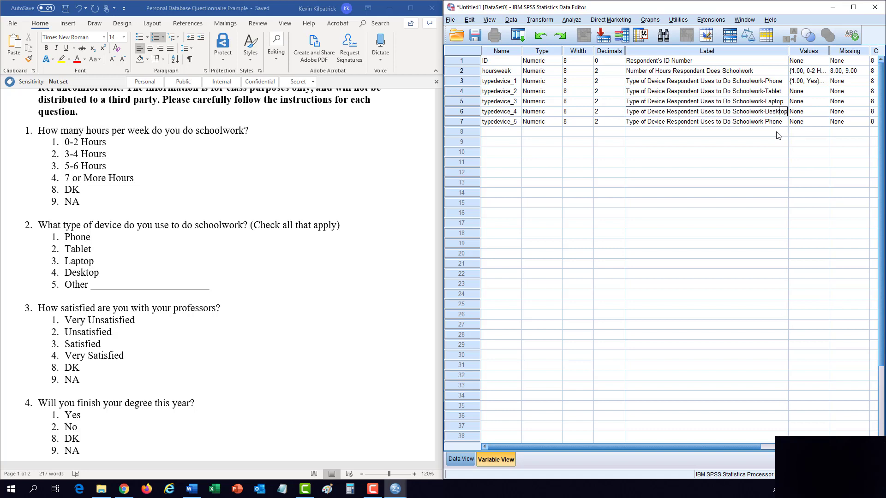
Step: Replace "Phone" with "Other" at the end of the typedevice_5 label
click(773, 124)
click(772, 124)
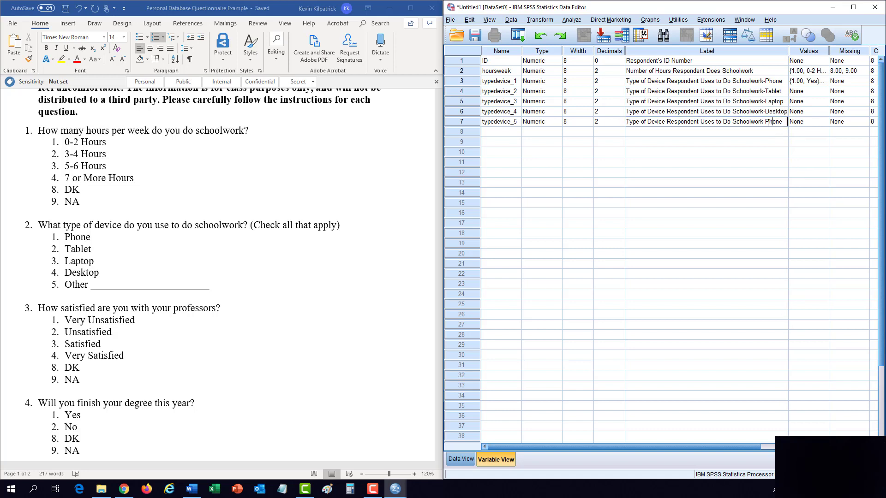
drag(766, 122, 784, 121)
text(Other)
Step: Copy the Yes/No value labels from typedevice_1 to the typedevice_2 through typedevice_5 variables
click(809, 83)
right_click(808, 84)
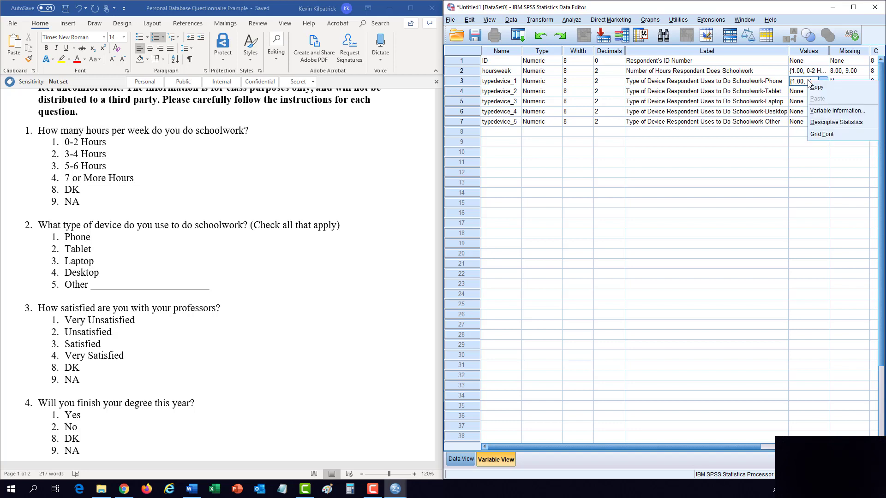
click(817, 90)
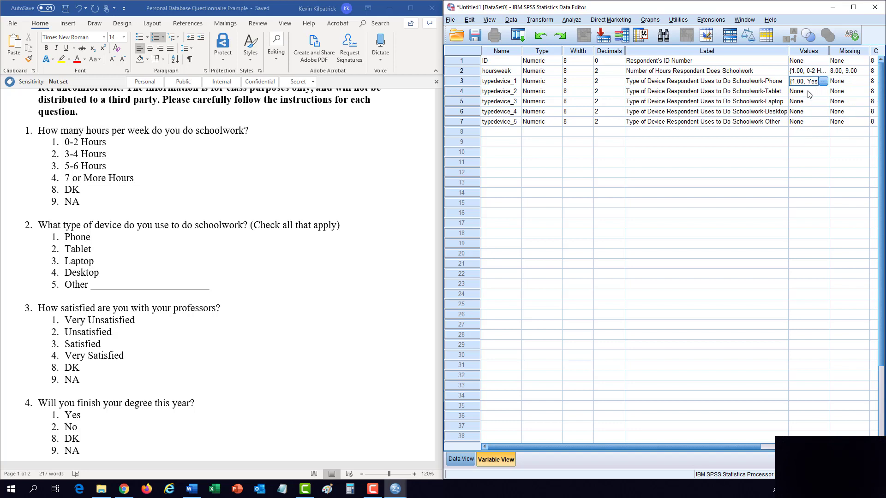
drag(808, 94, 803, 121)
right_click(803, 121)
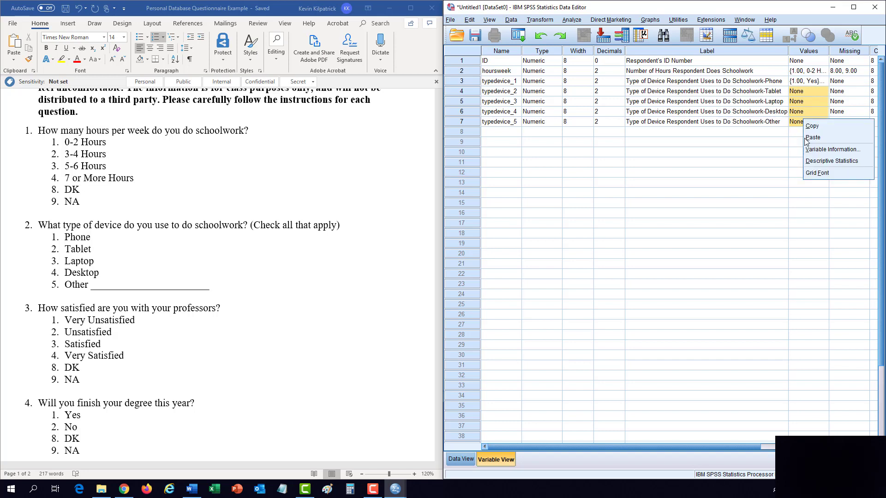
click(813, 138)
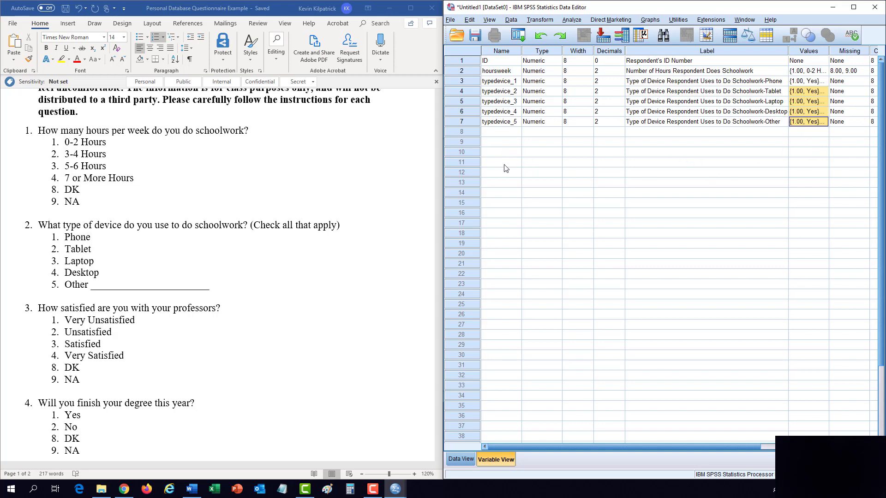
click(690, 122)
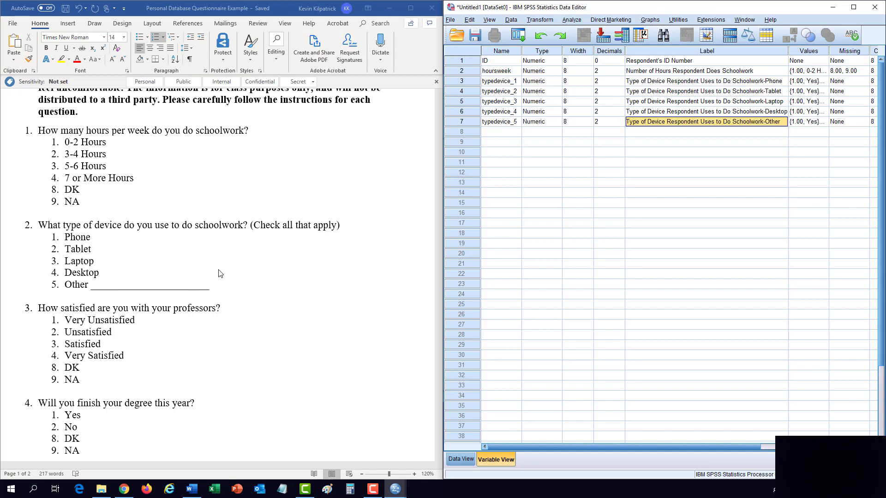
Step: Add a variable named typedevice_oth below typedevice_5
click(500, 133)
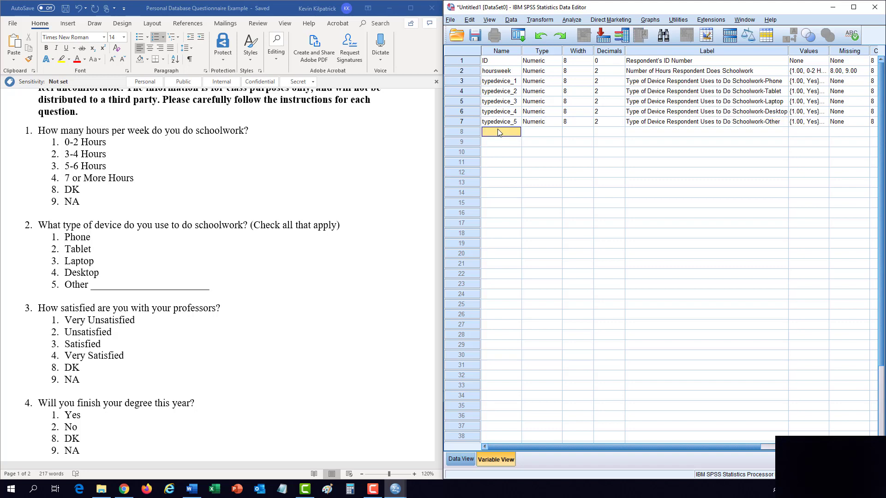
text(t)
text(ypedevice_oth)
key(Tab)
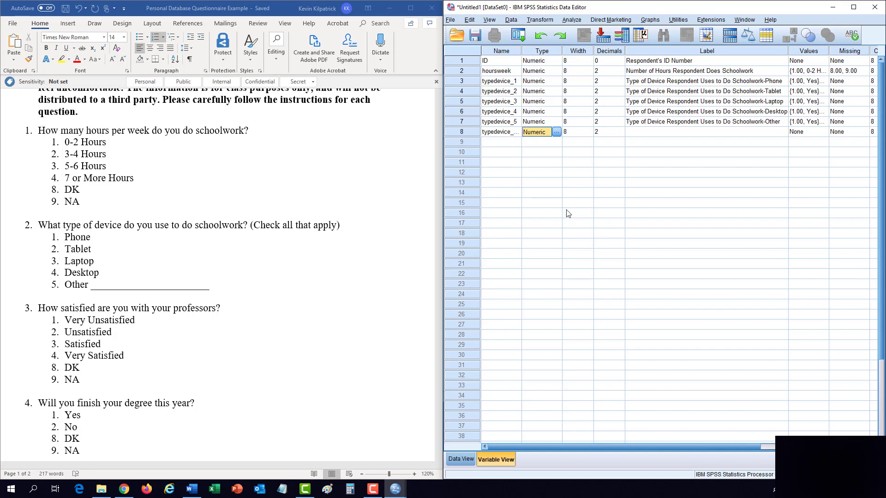
Step: Copy the typedevice_5 label to typedevice_oth and extend it to "Type of Device Respondent Uses to Do Schoolwork-Other Answer"
key(Tab)
key(Tab)
key(Tab)
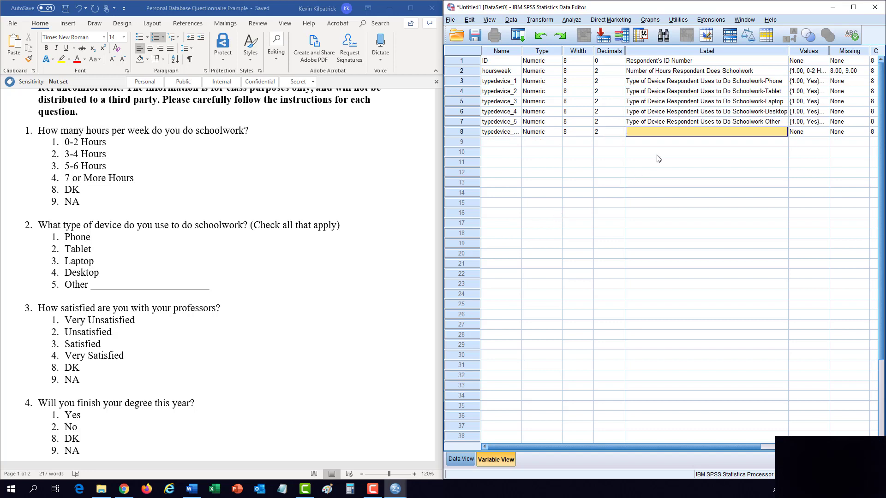
right_click(682, 123)
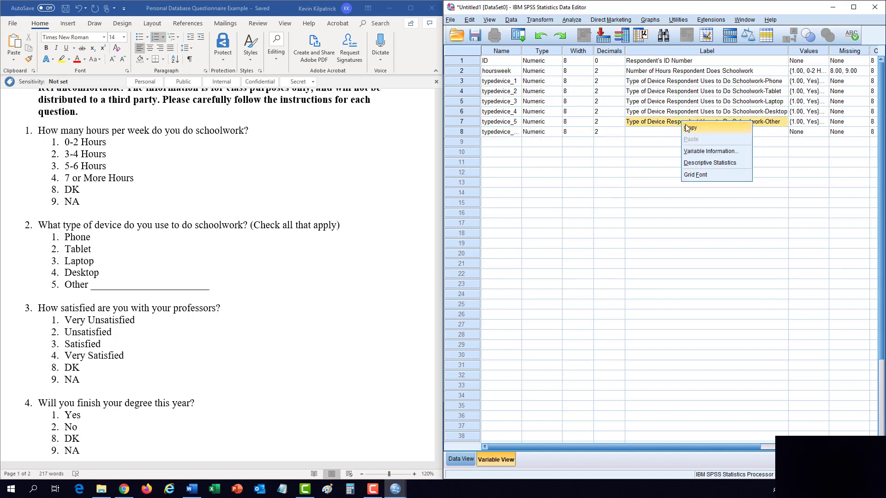
click(684, 127)
right_click(675, 133)
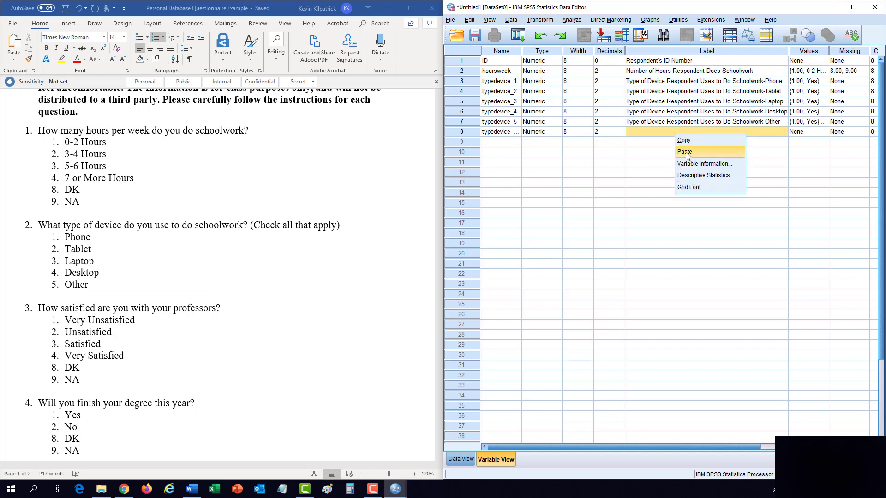
click(685, 152)
click(782, 133)
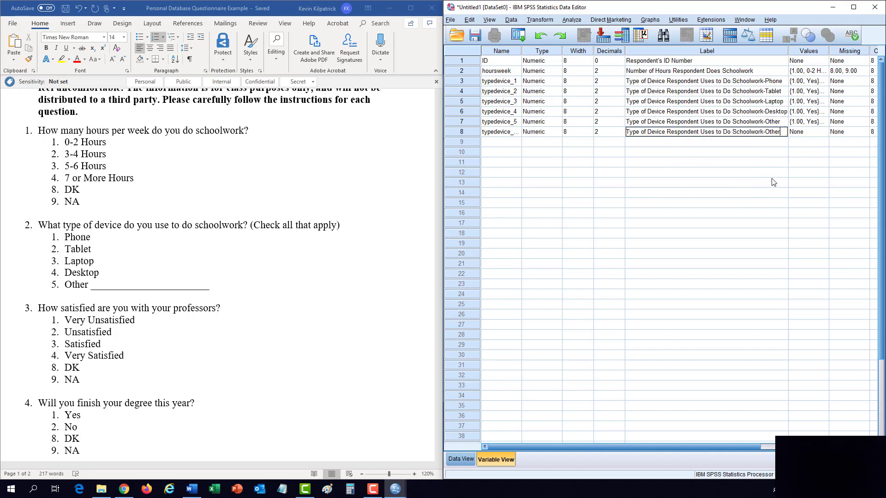
text(Ans)
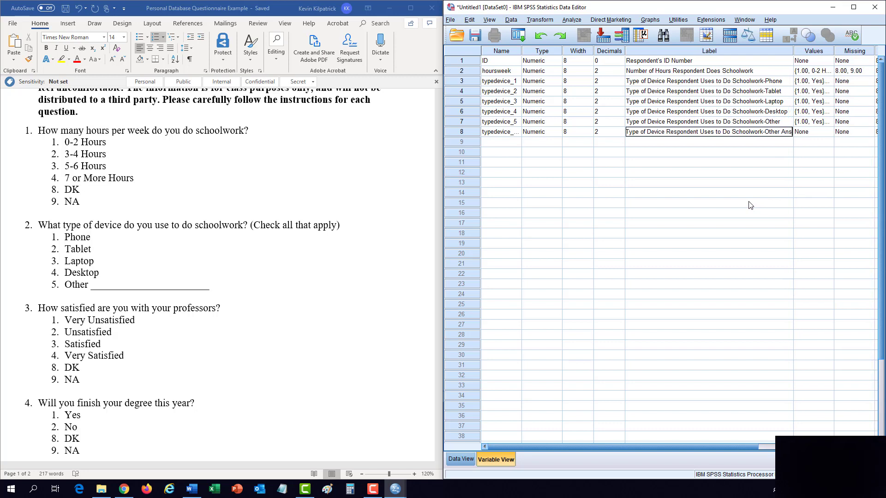
text(wer)
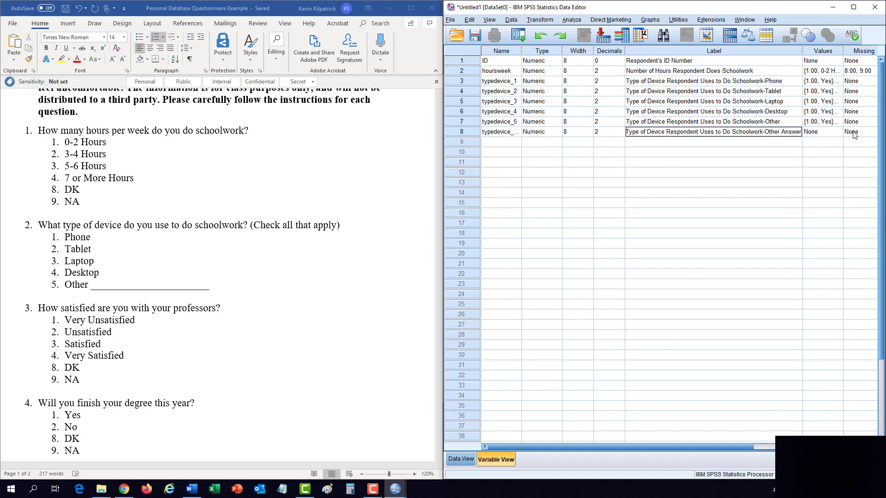
Step: Change the typedevice_oth variable's type to String with 50 characters
click(538, 133)
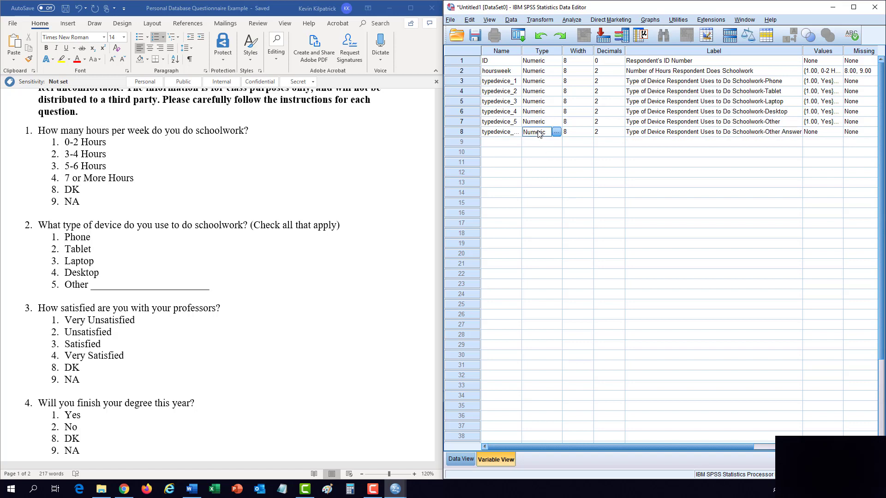
click(541, 136)
click(556, 132)
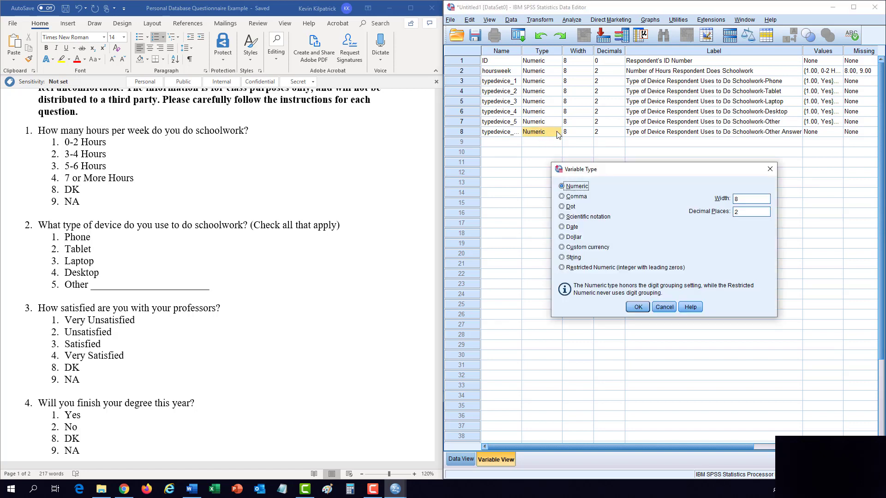
click(562, 257)
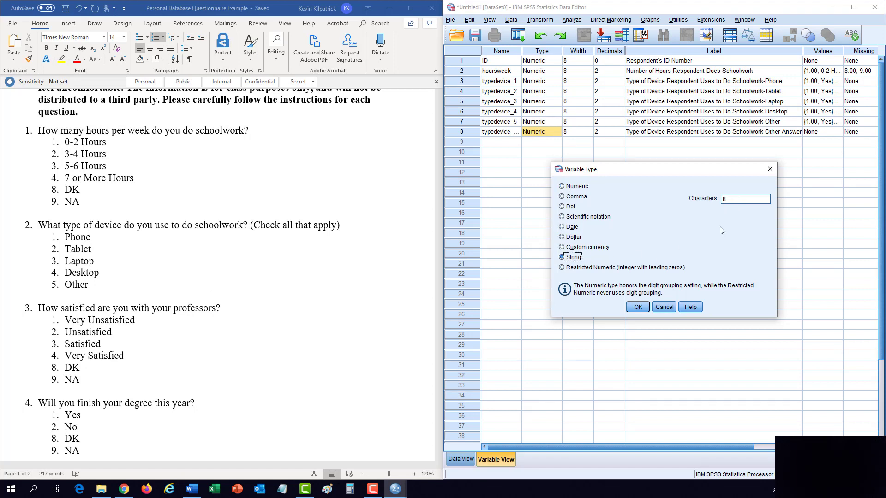
double_click(725, 199)
click(639, 307)
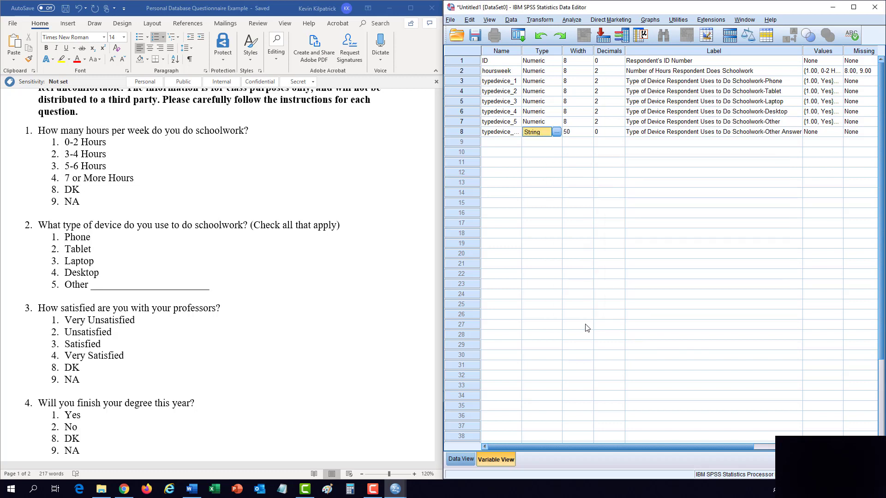
Step: Widen the Name column enough to show the full typedevice_oth variable name
click(495, 82)
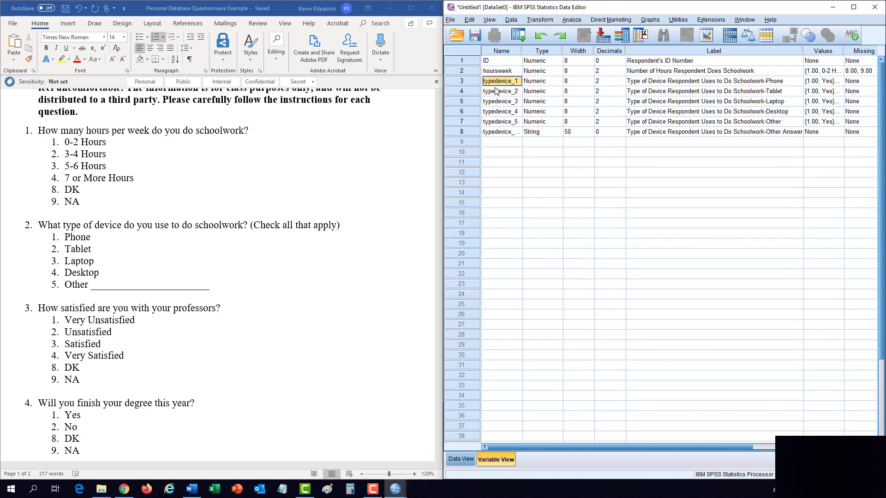
drag(495, 91, 494, 121)
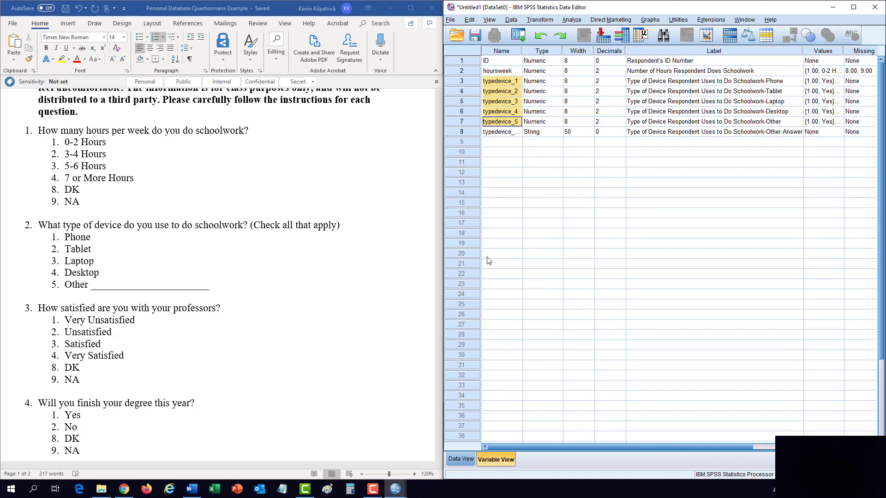
click(493, 132)
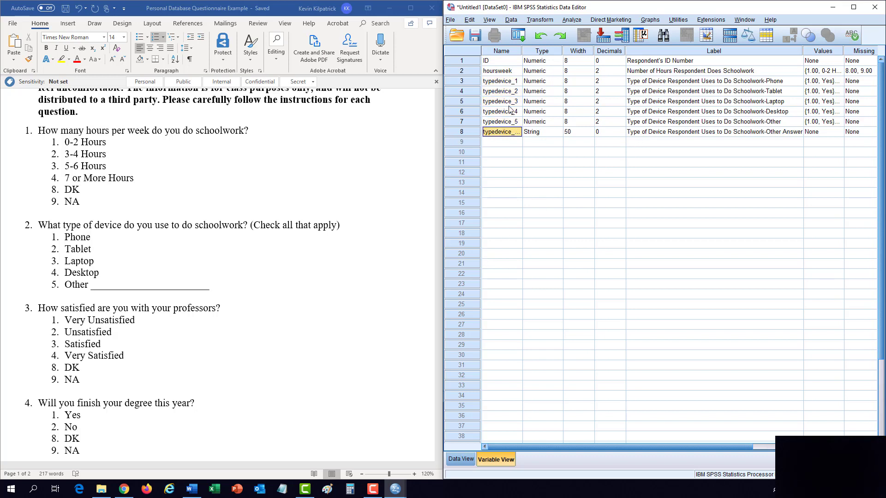
drag(521, 50, 525, 49)
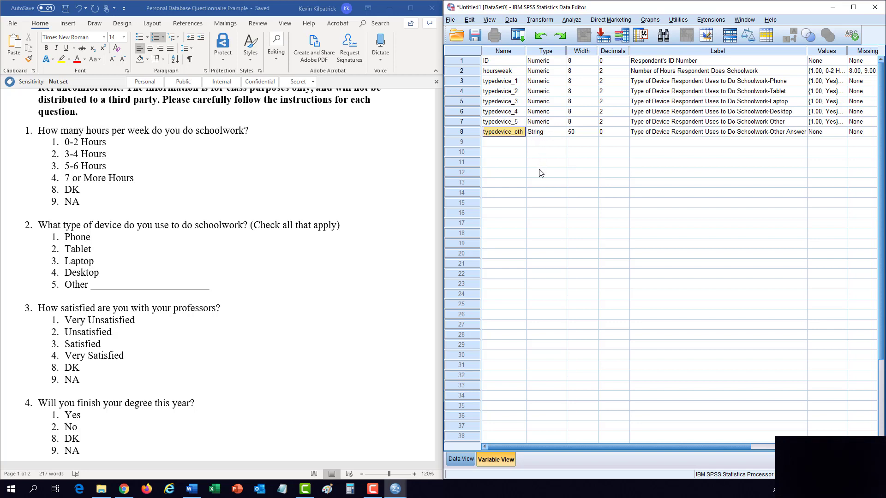
Step: Add a variable named satprof in row 9 for the question on satisfaction with professors
click(493, 146)
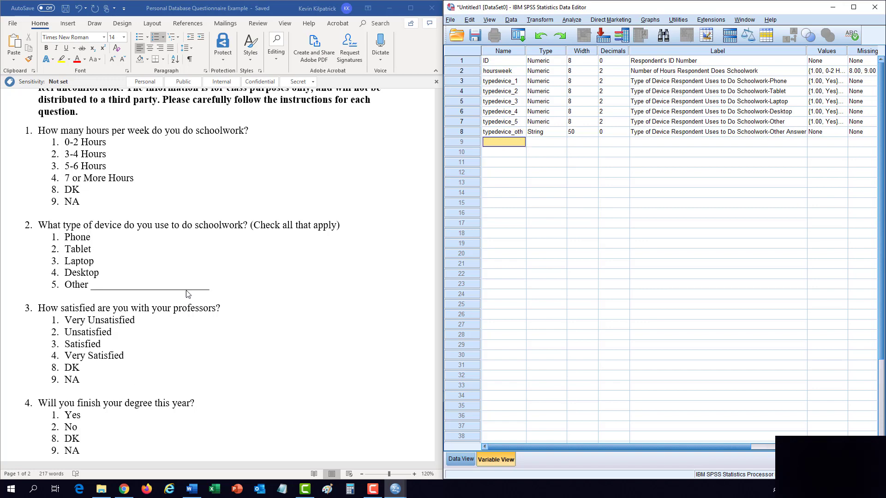
scroll(192, 286, down, 1)
scroll(193, 286, down, 5)
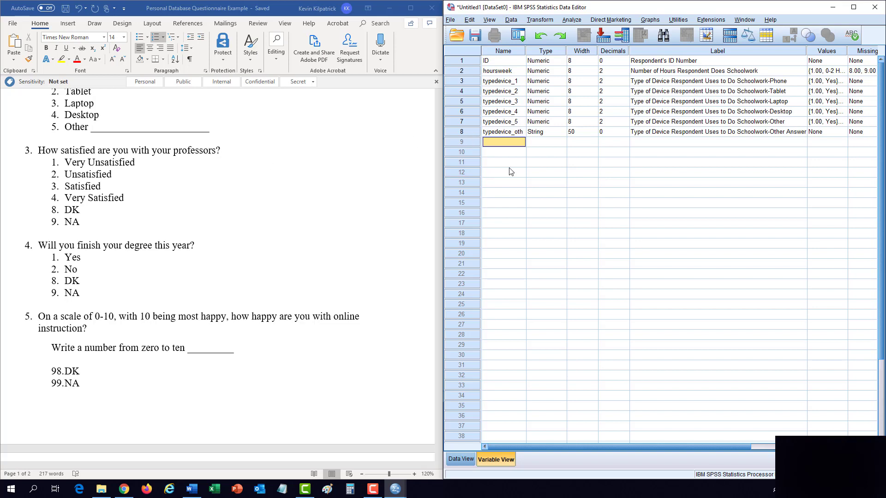
text(satprof)
key(Tab)
key(Tab)
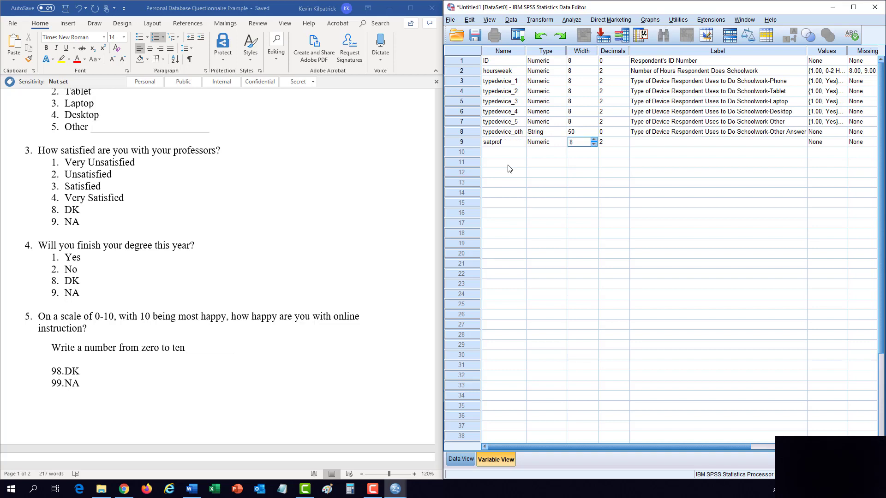
Step: Label the satprof variable "Respondent's Satisfaction with Professors"
key(Tab)
click(668, 144)
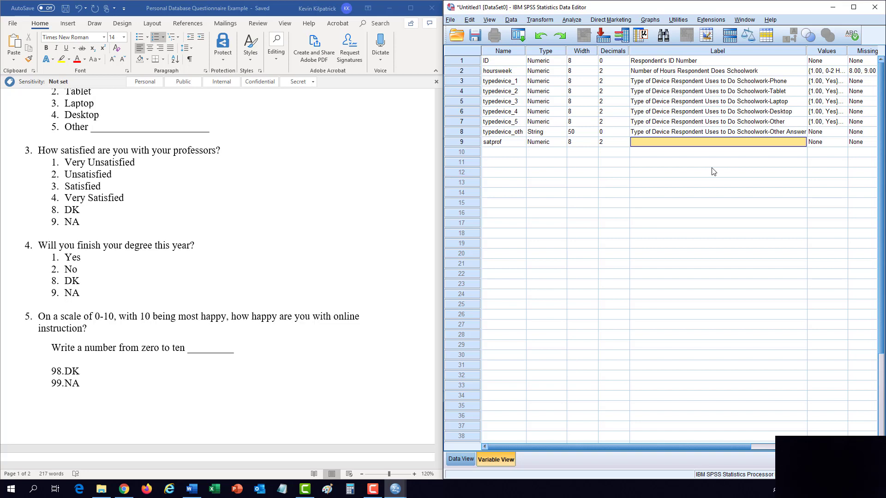
text(Re)
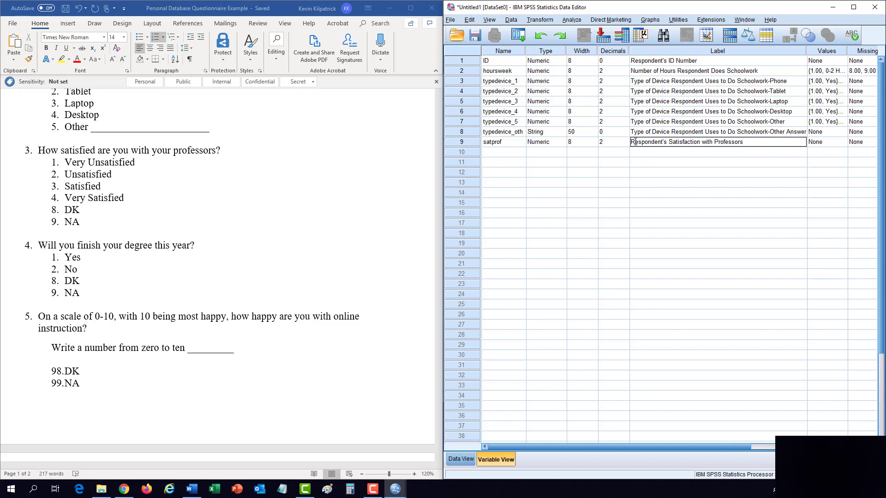
drag(635, 142, 701, 146)
click(723, 84)
click(725, 93)
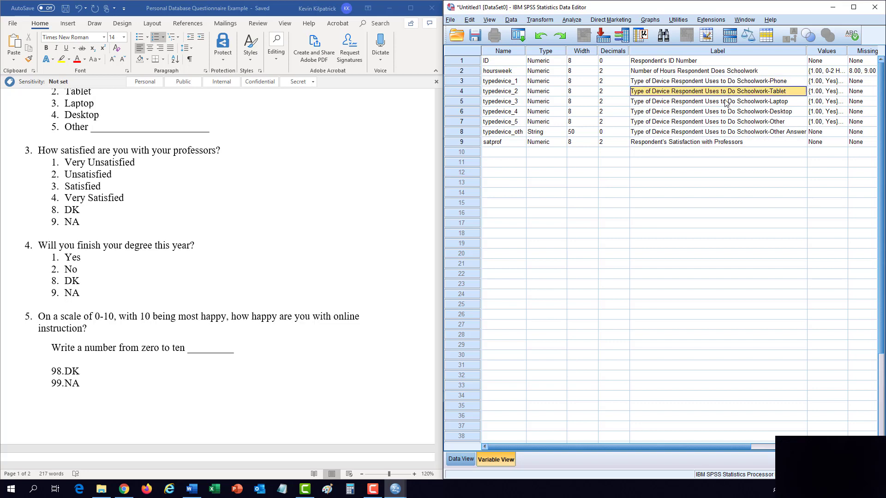
click(725, 102)
click(725, 113)
click(725, 122)
click(725, 134)
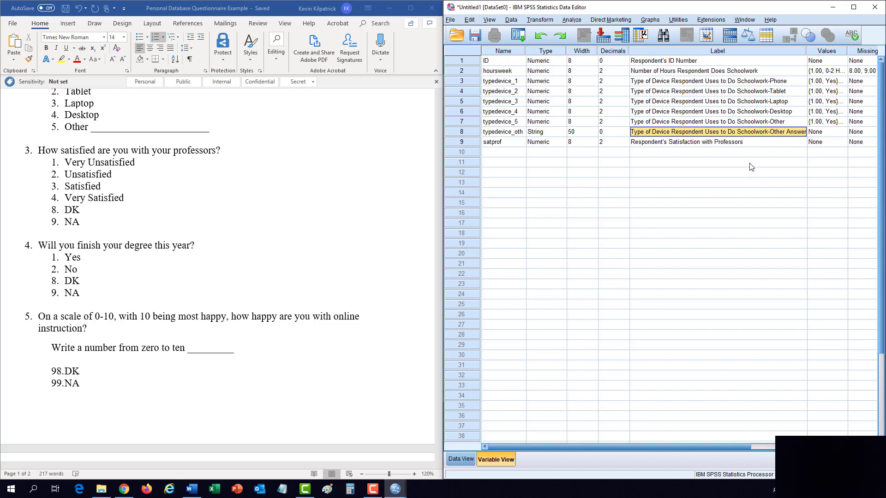
Step: Start the value labels for satprof by defining value 1 as "Very Unsatisfied"
click(824, 144)
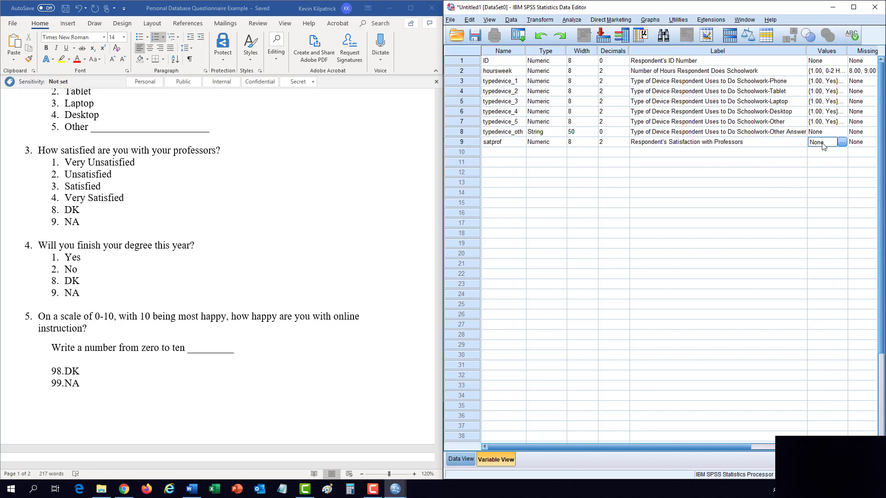
click(843, 142)
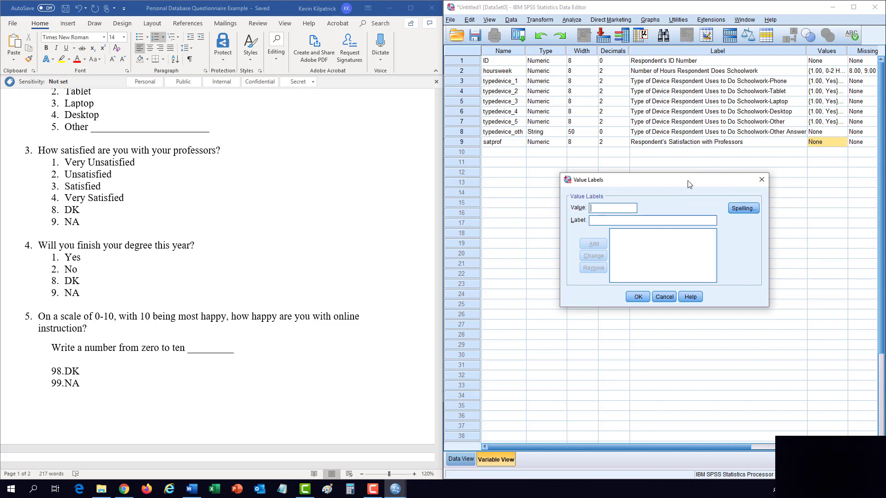
text(1)
text(Very Sat)
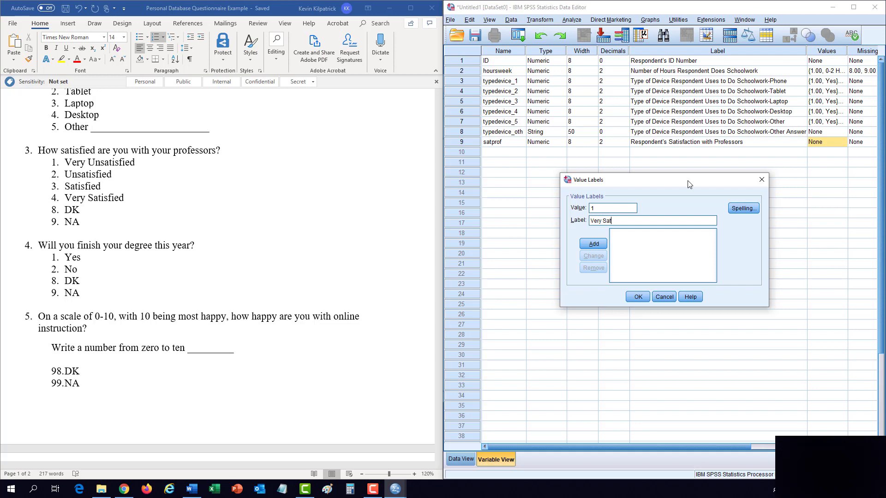
text(isf)
key(BackSpace)
key(BackSpace)
key(BackSpace)
key(BackSpace)
key(BackSpace)
text(Unsatisfied)
key(Tab)
key(Return)
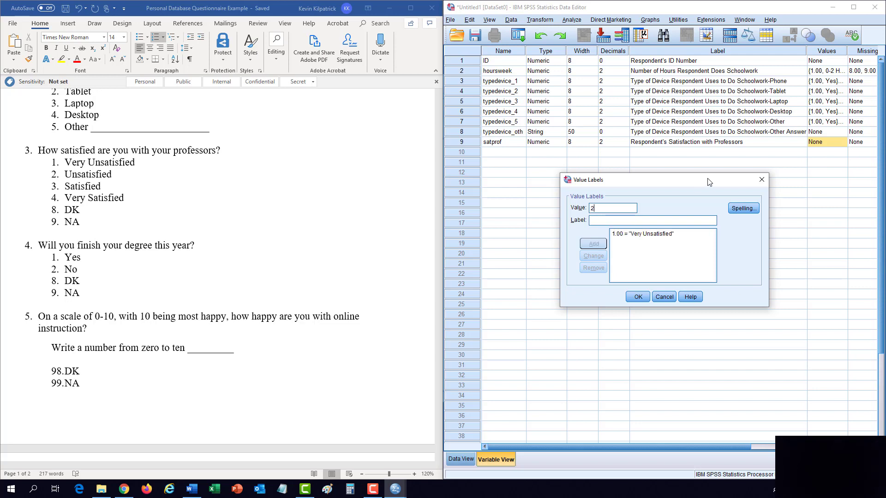
Step: Add satprof value labels 2 for "Unsatisfied" and 3 for "Satisfied"
text(Uns)
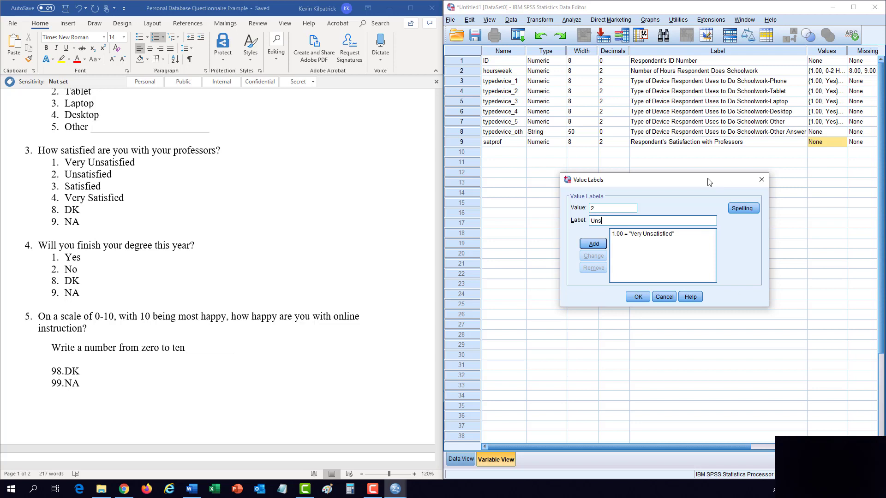
text(atisfied)
key(Tab)
key(space)
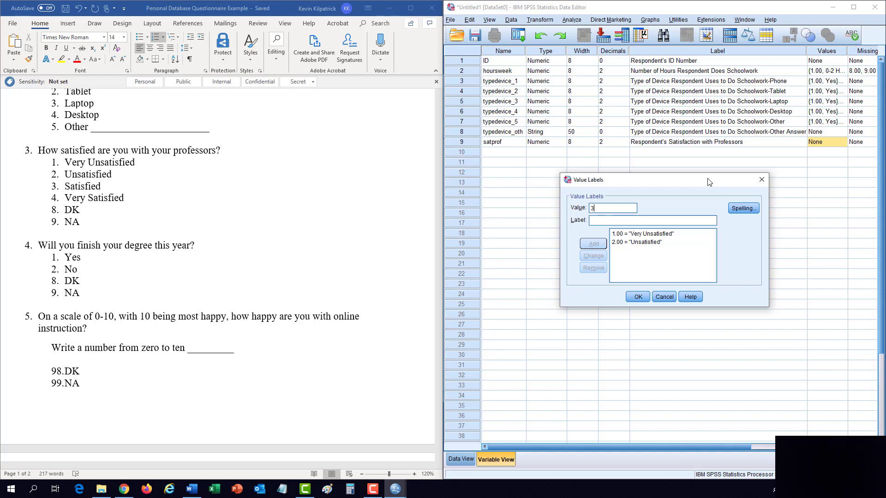
text(Satisfied)
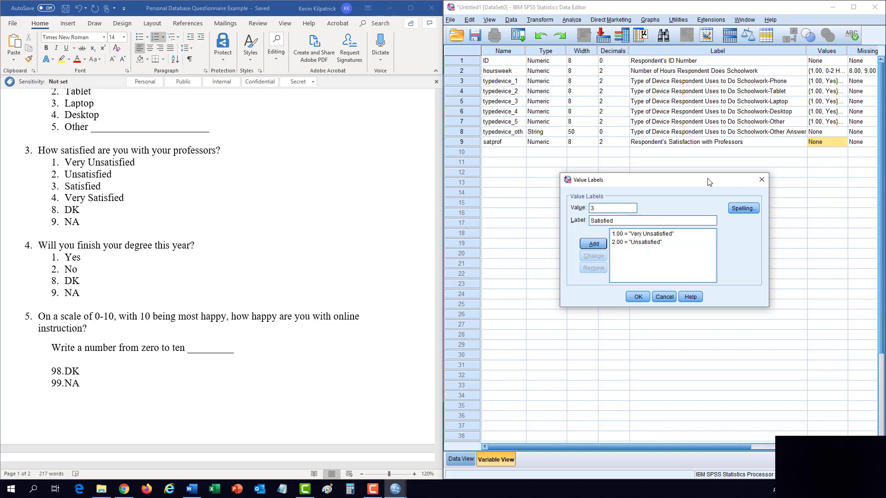
key(Tab)
key(space)
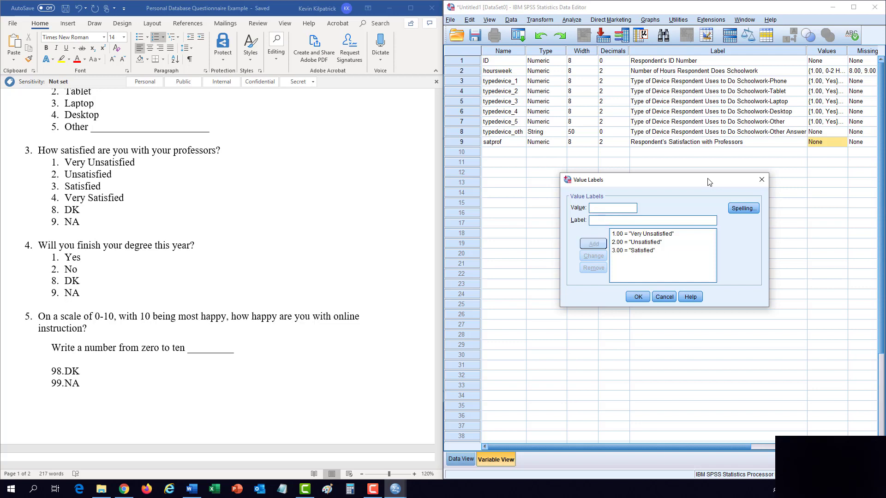
Step: Add the satprof value label 4 for "Very Satisfied"
text(4)
key(Tab)
text(Very Sat)
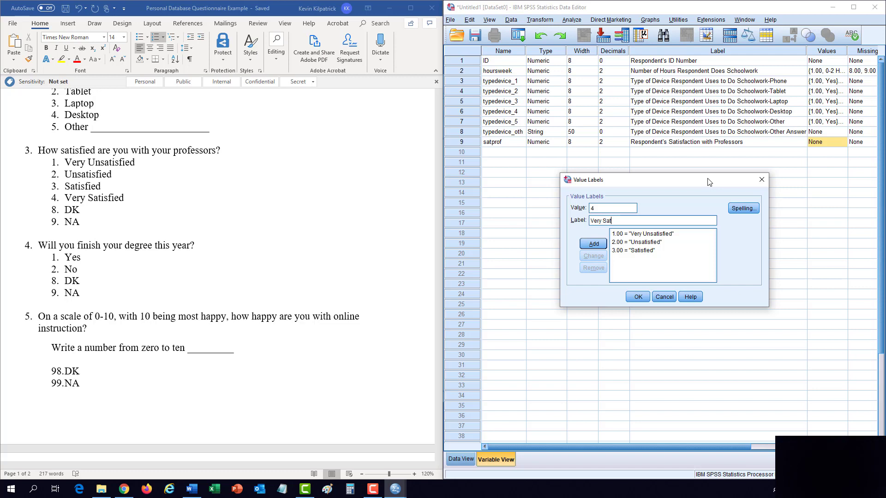
text(isfied)
click(596, 246)
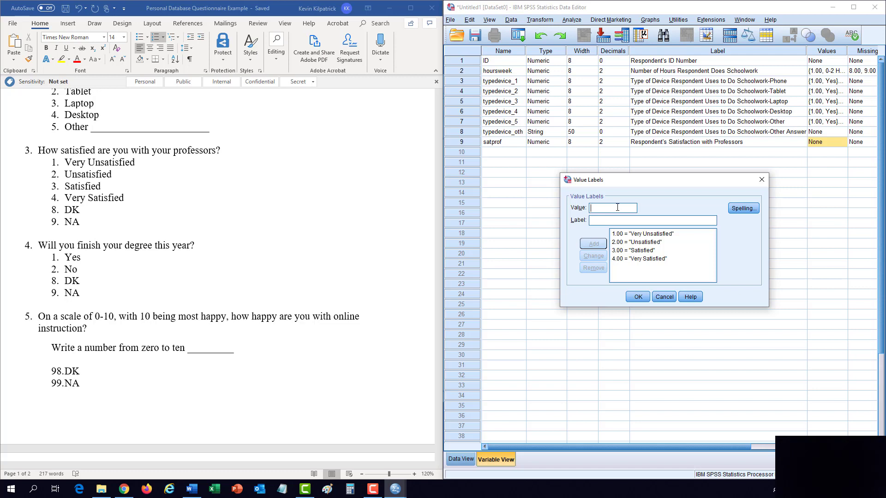
Step: Add satprof value labels 8 for "DK" and 9 for "NA", apply the set and recheck the list
text(8)
text(DK)
key(Return)
text(NA)
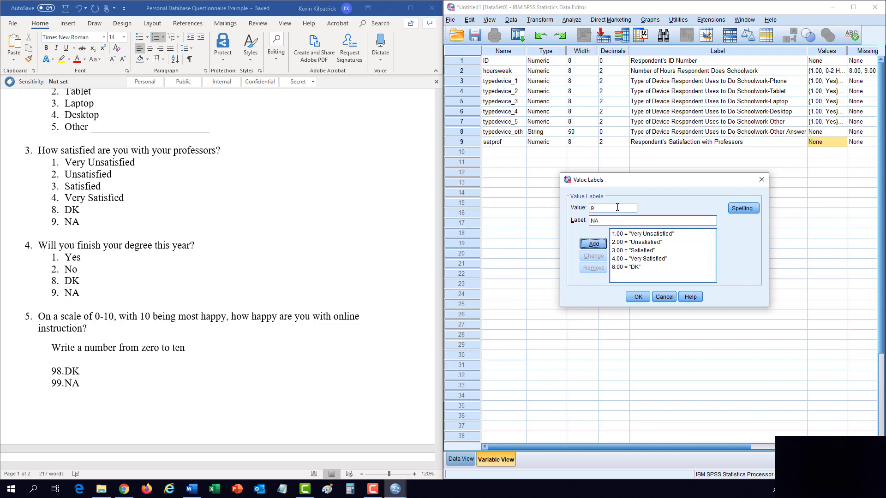
key(Return)
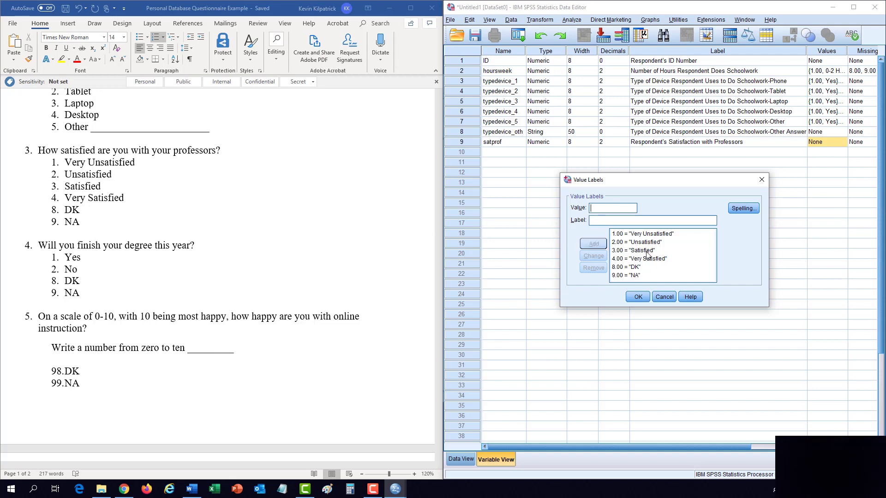
click(638, 297)
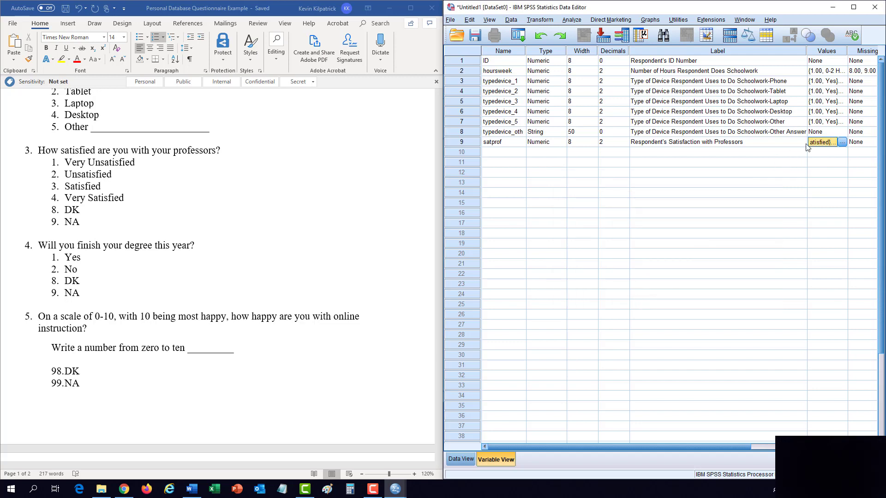
click(842, 142)
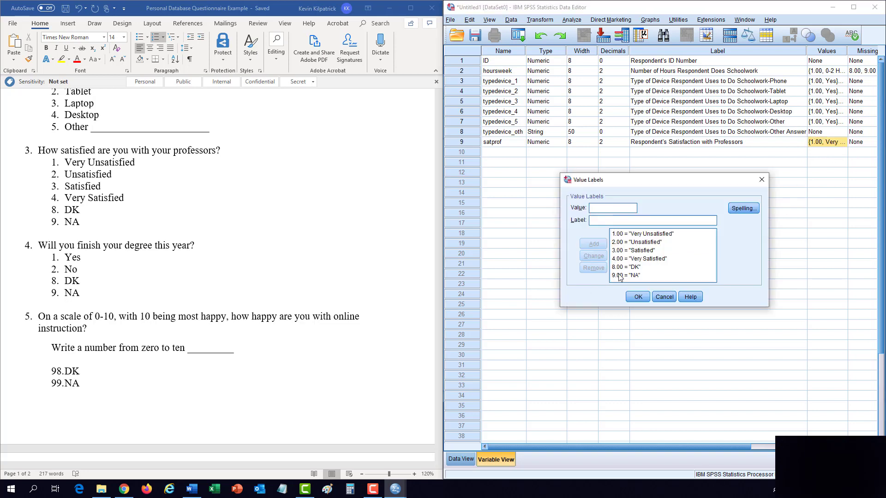
click(638, 297)
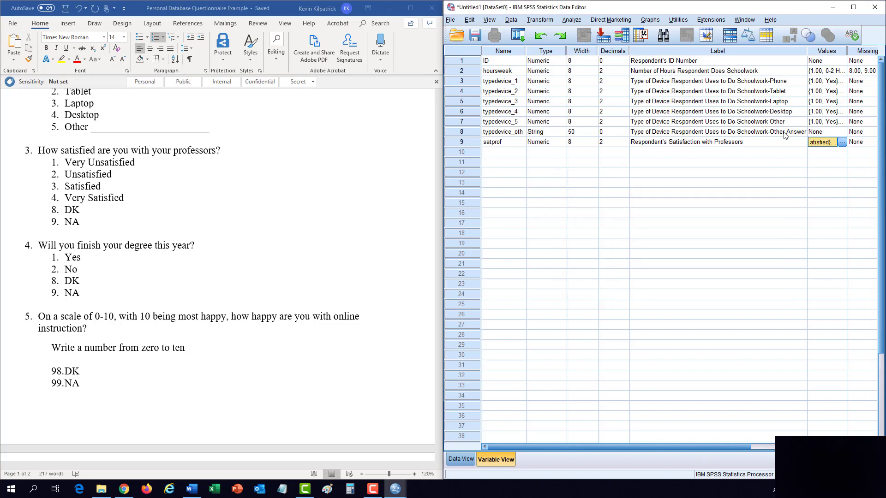
Step: Copy the missing values 8.00 and 9.00 from hoursweek to satprof
right_click(856, 73)
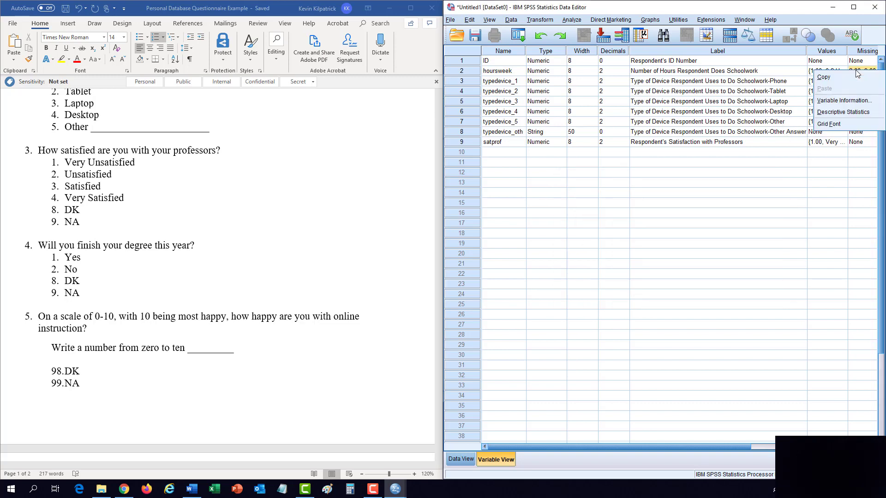
click(868, 77)
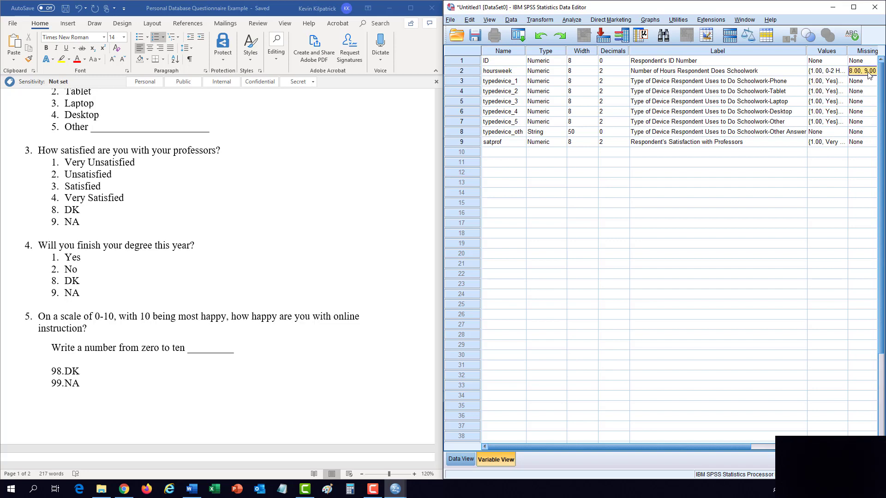
right_click(859, 142)
click(843, 157)
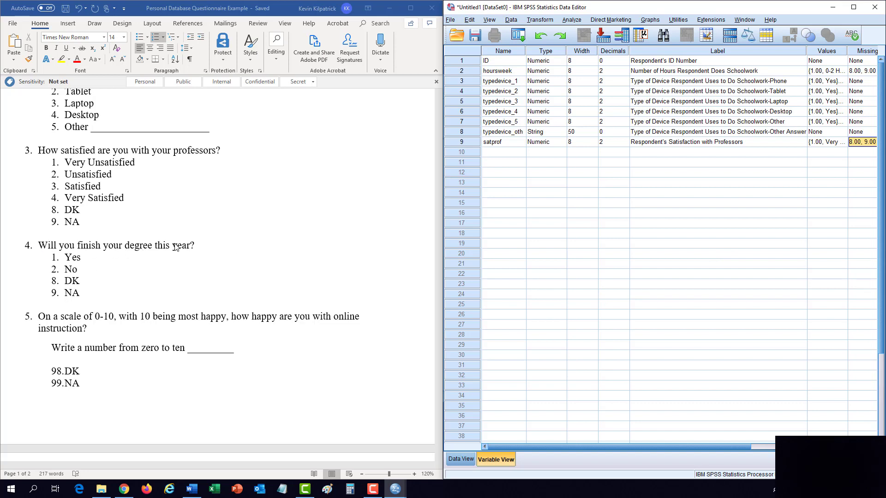
Step: Add a variable named finishdeg in row 10 for the question on finishing the degree this year
click(506, 153)
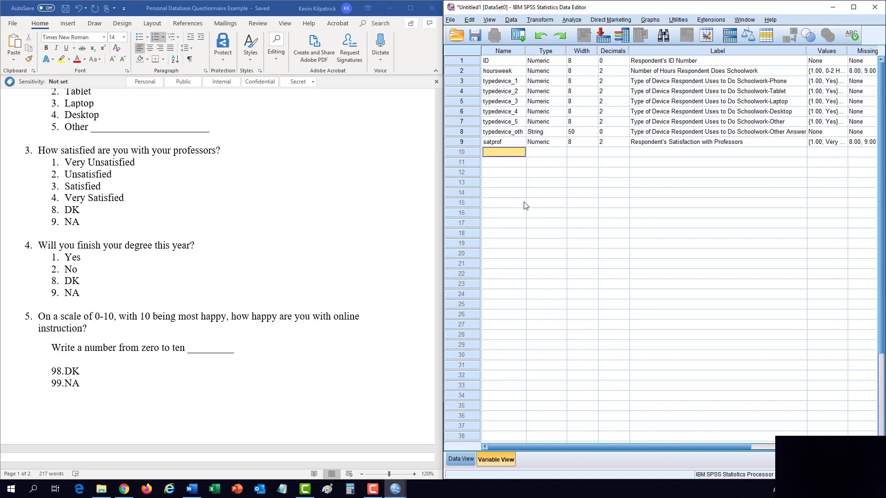
text(finishdeg)
key(Tab)
key(Tab)
key(Tab)
key(Tab)
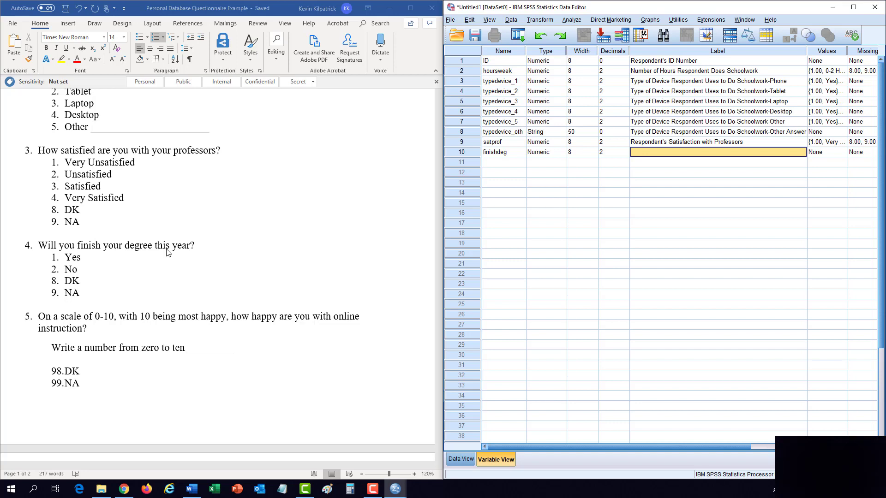
Step: Label the finishdeg variable "Respondent Will Finish Degree This Year"
text(Respondent Will)
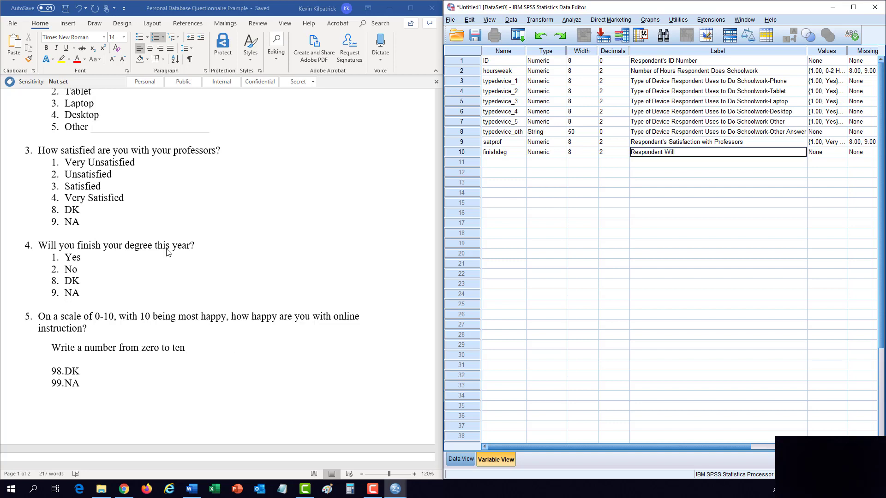
text( Finish Degree this Year)
key(Tab)
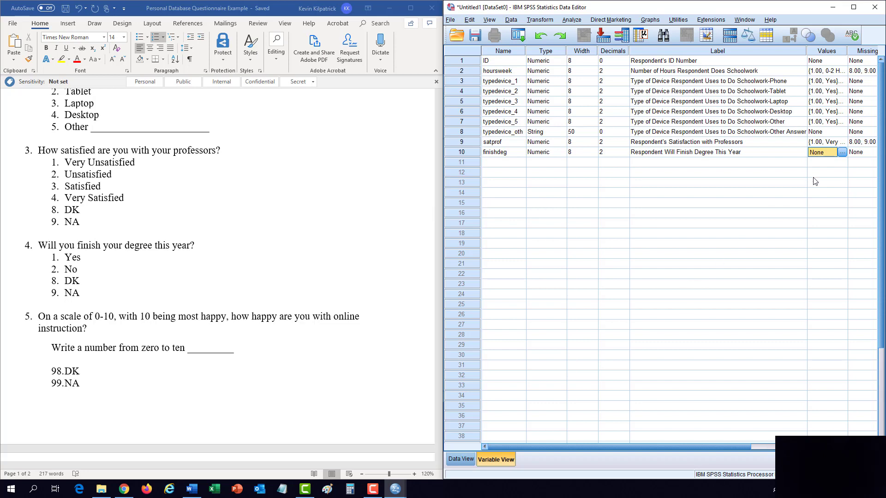
Step: Copy the Yes/No value labels from typedevice_5 to finishdeg
right_click(822, 125)
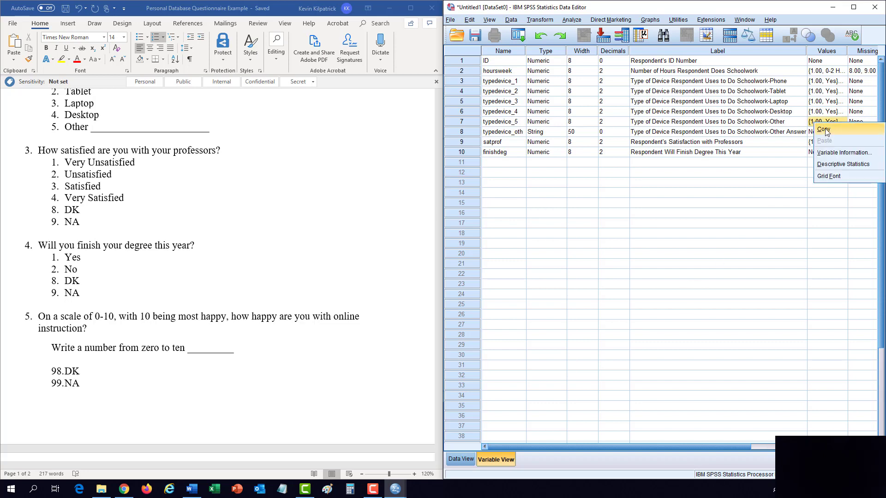
click(825, 129)
right_click(825, 155)
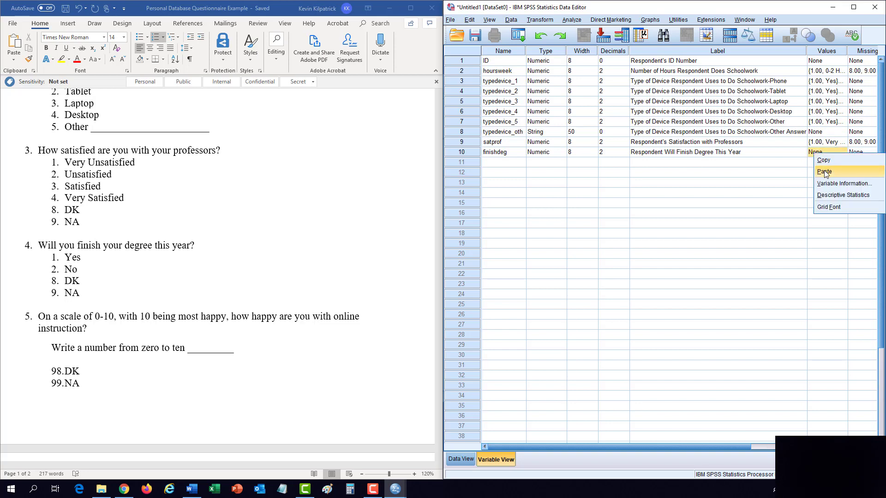
click(827, 175)
Step: Add finishdeg value labels 8 for "Dk" and 9 for "NA"
click(845, 152)
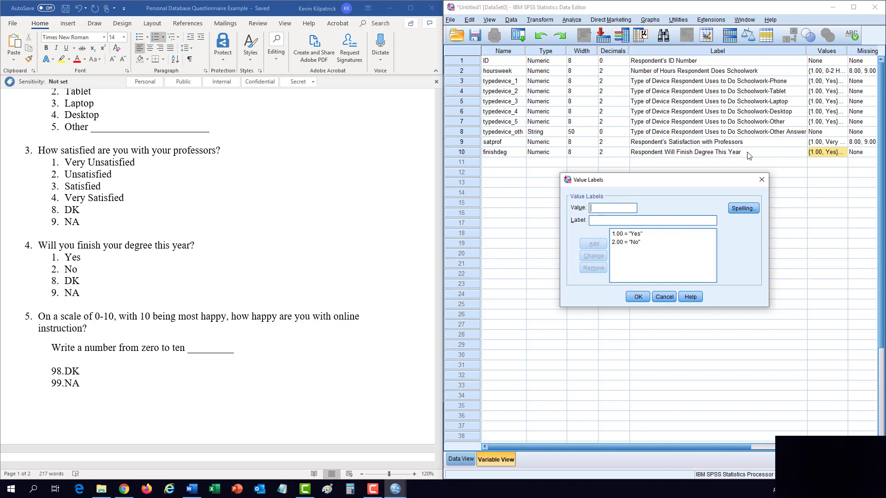
text(8)
key(Tab)
text(DK)
key(Tab)
key(Return)
text(9NA)
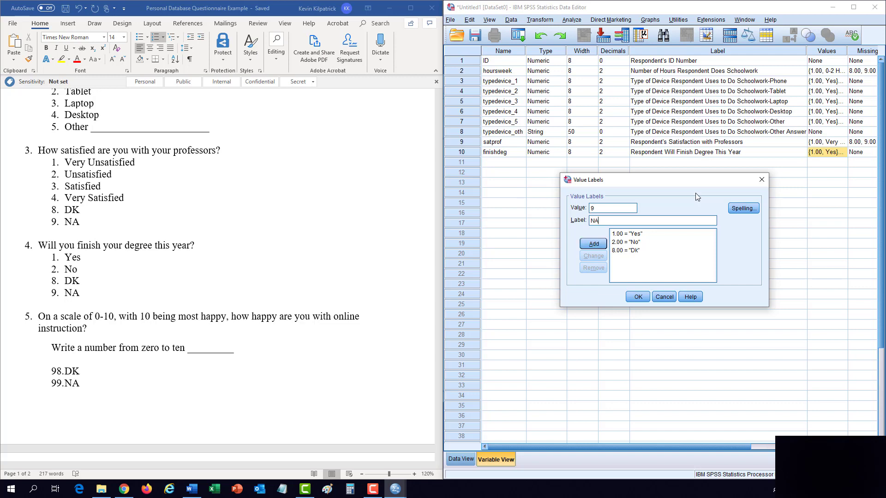
key(Tab)
key(Return)
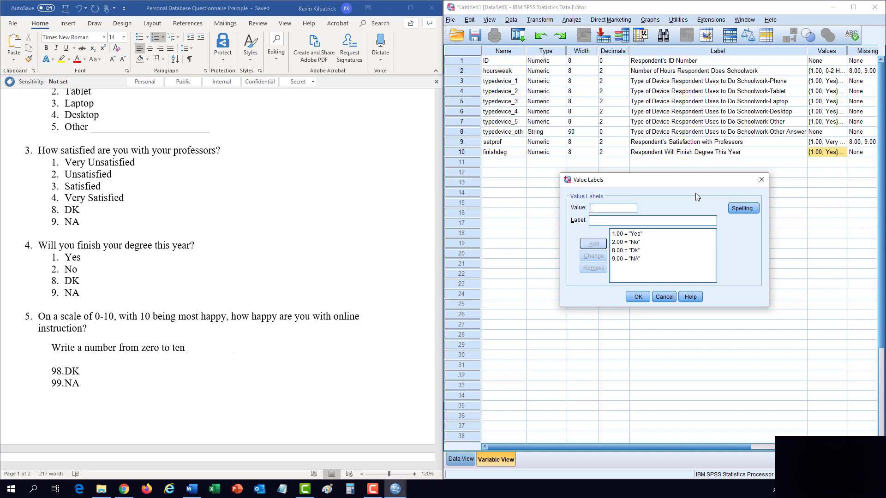
Step: Correct the finishdeg label for value 8 to "DK" and apply the value labels
click(645, 251)
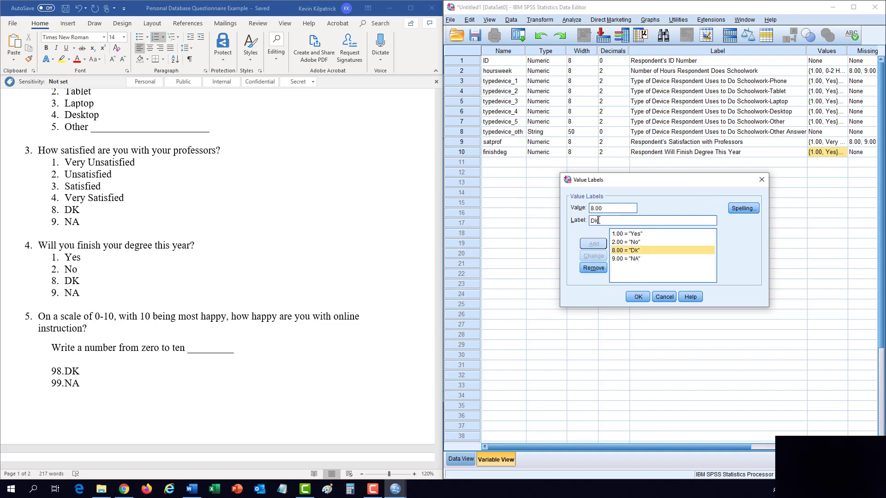
drag(606, 220, 594, 221)
text(K)
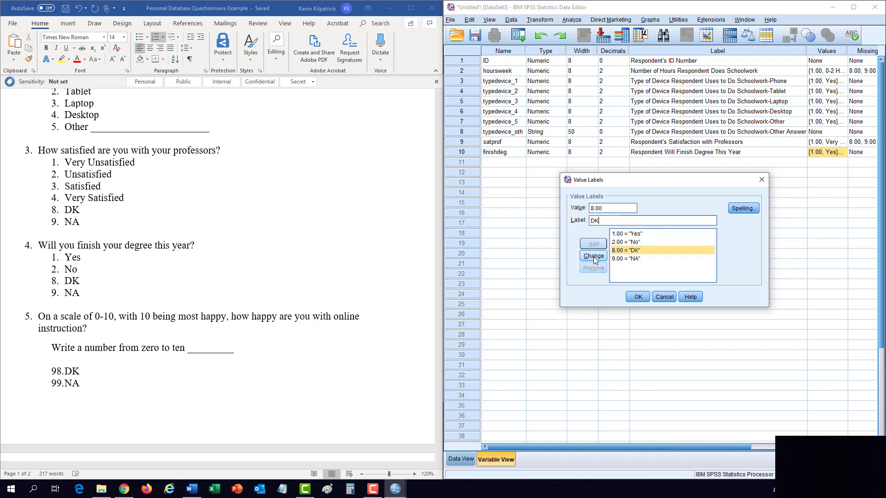
click(594, 256)
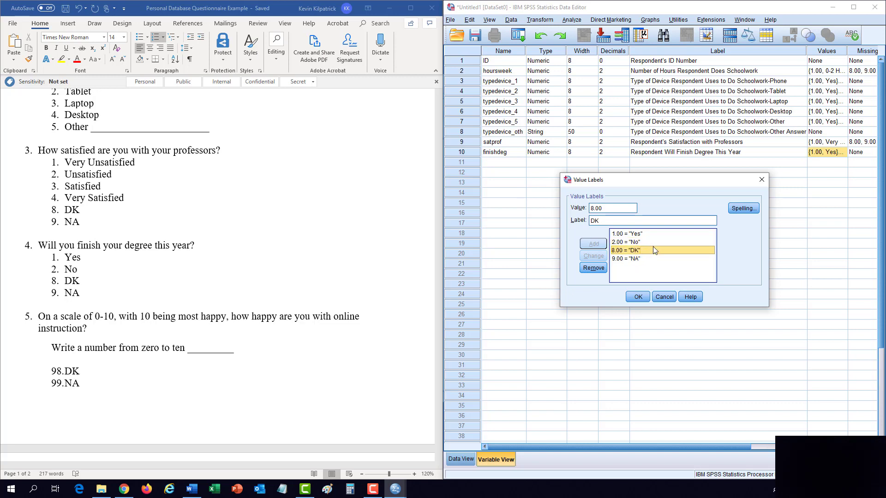
click(639, 297)
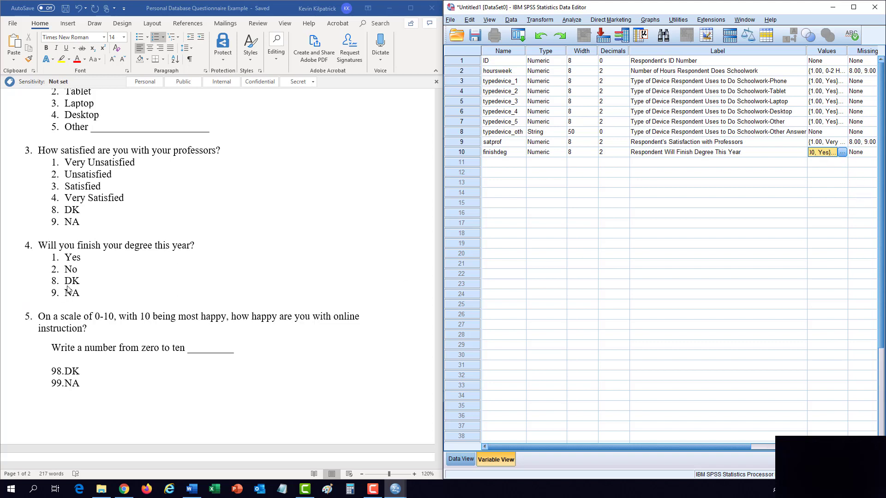
Step: Copy the missing values 8.00 and 9.00 from satprof to finishdeg
right_click(864, 142)
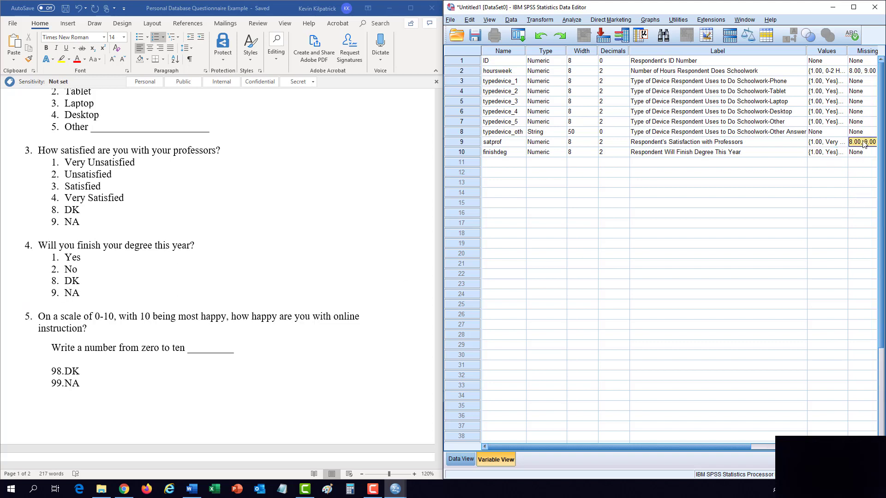
click(824, 147)
right_click(863, 153)
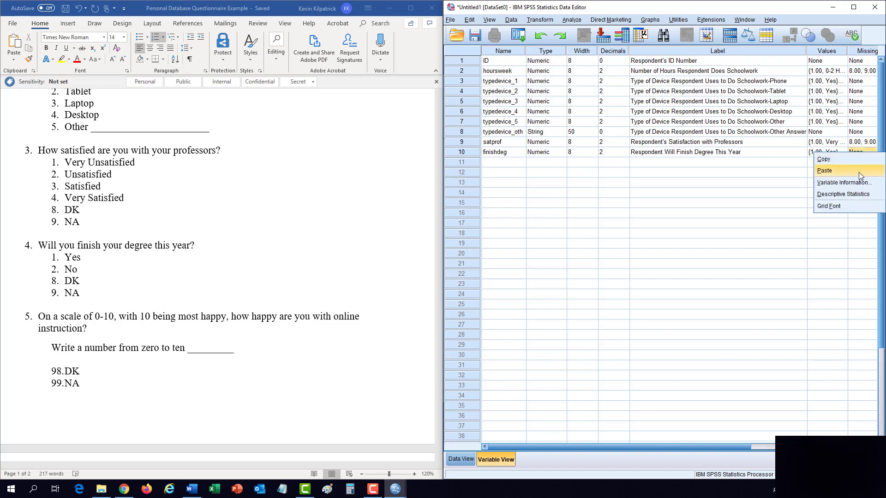
click(860, 170)
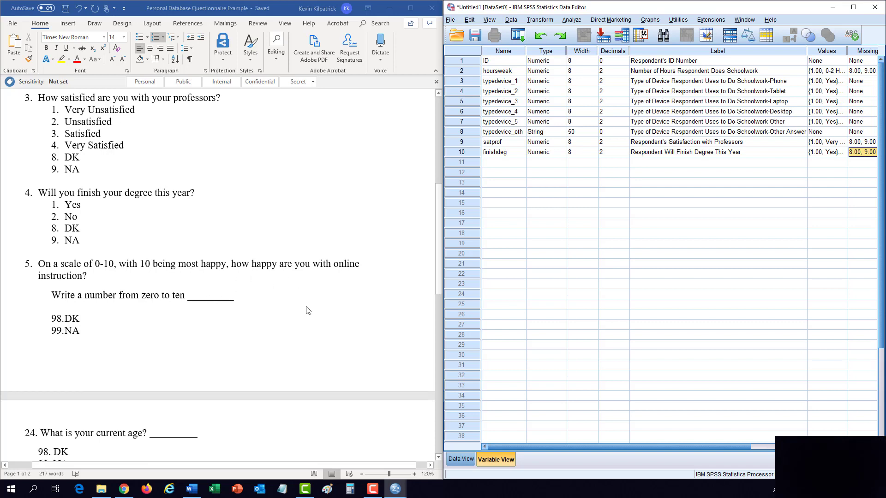
Step: Add a variable named happyonline in row 11 with the label "Respondent's happiness with Online Instruction"
click(509, 164)
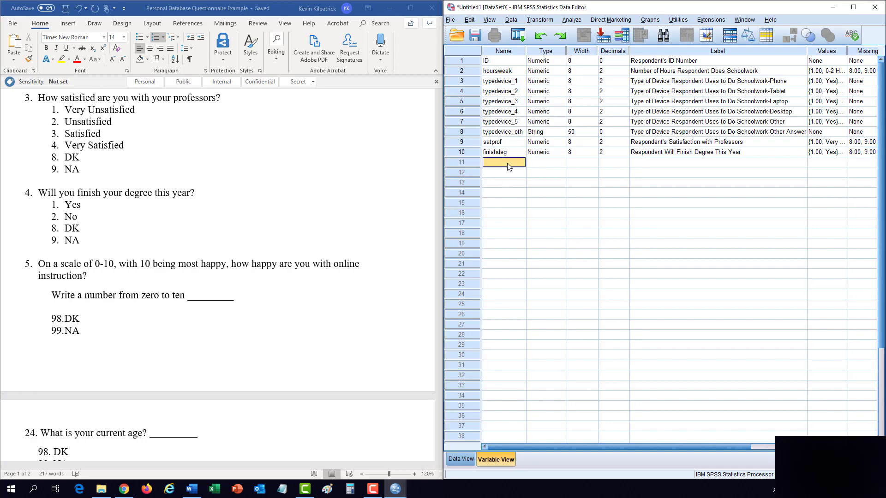
text(happyonline)
key(Tab)
key(Tab)
key(Tab)
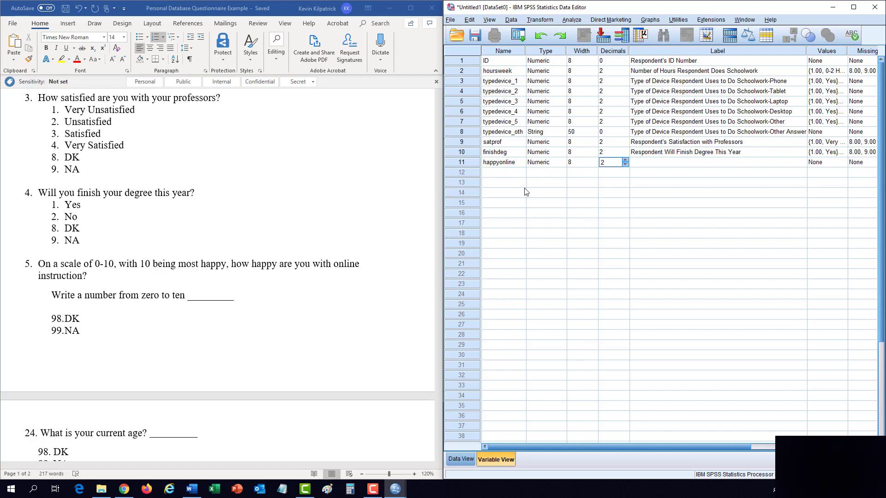
key(Tab)
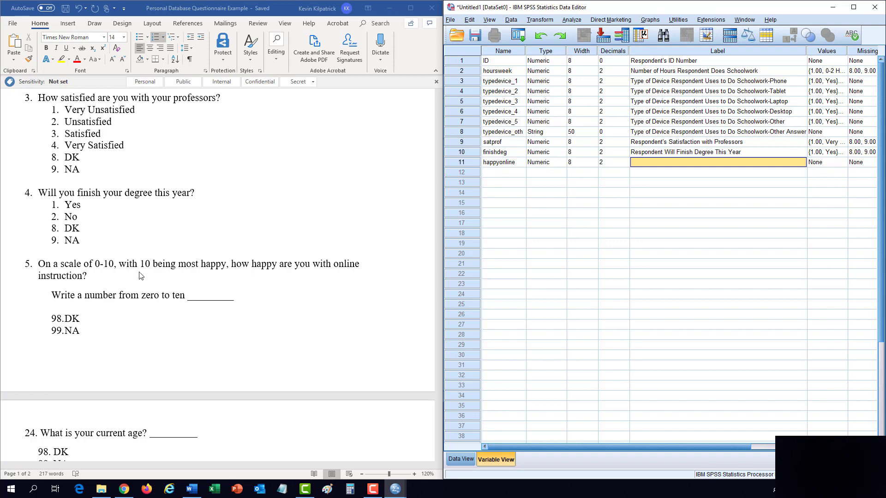
text(Respondent's happiness with Online Instruction)
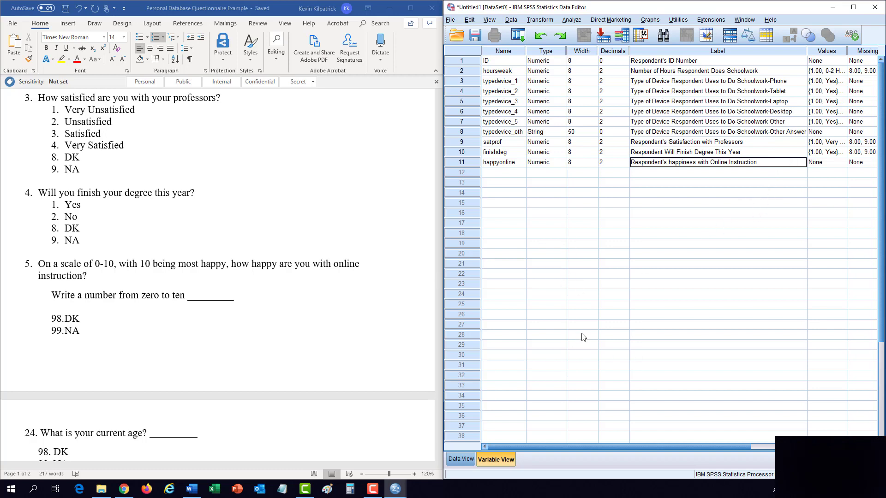
key(Tab)
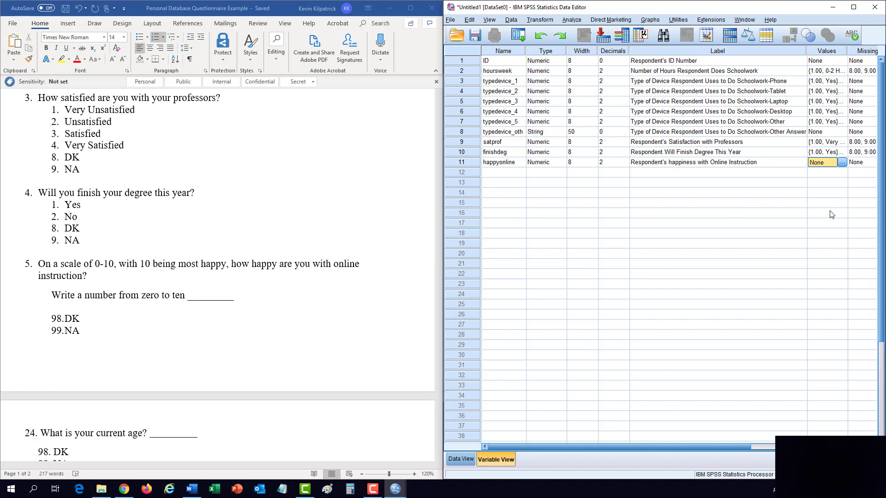
Step: Add happyonline value labels 0 for "Very Unhappy" and 10 for "Very Happy"
click(842, 162)
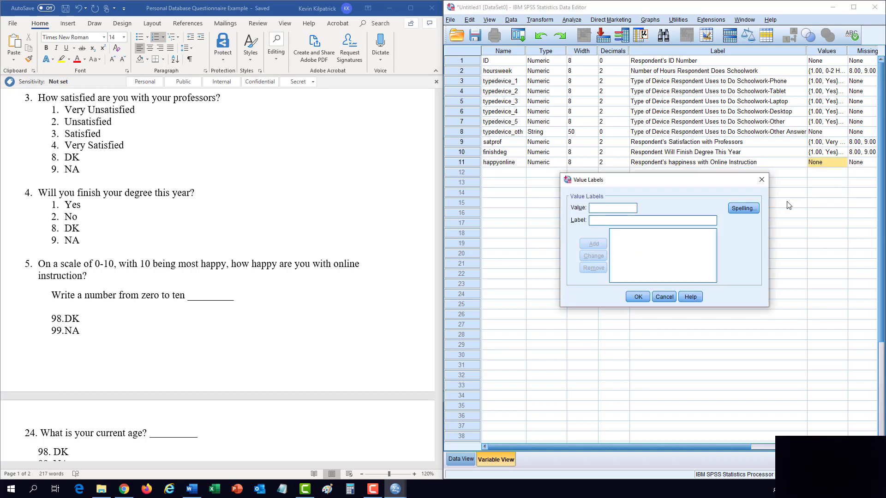
click(664, 296)
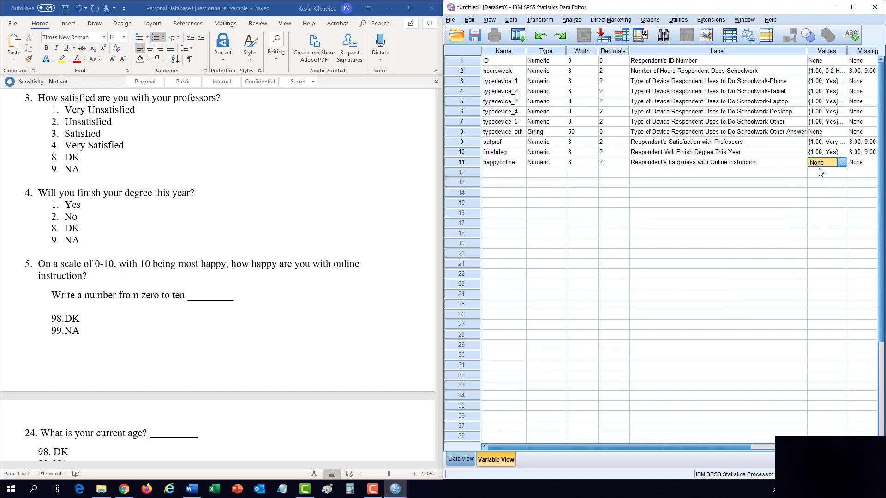
click(843, 163)
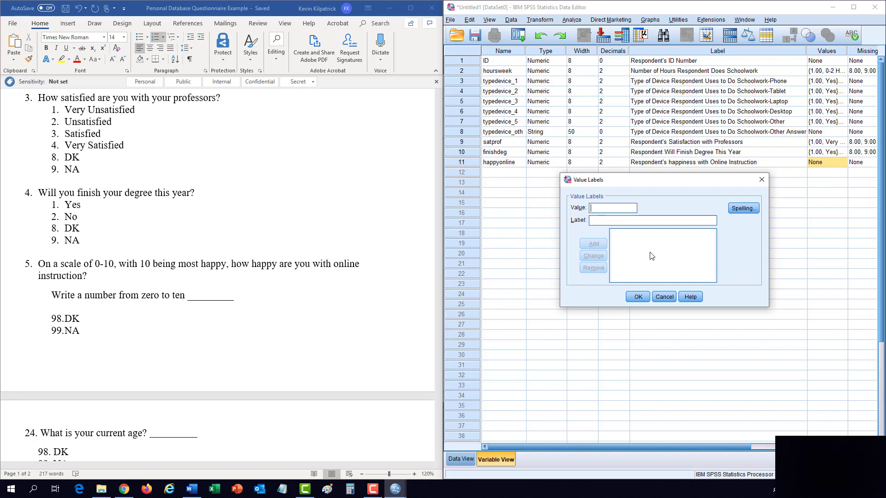
text(0)
text(Very)
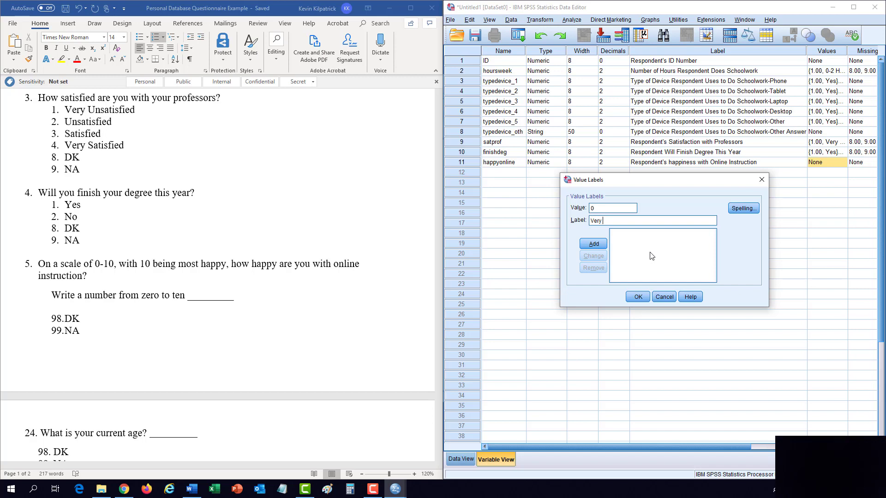
text( Unhappy)
click(602, 243)
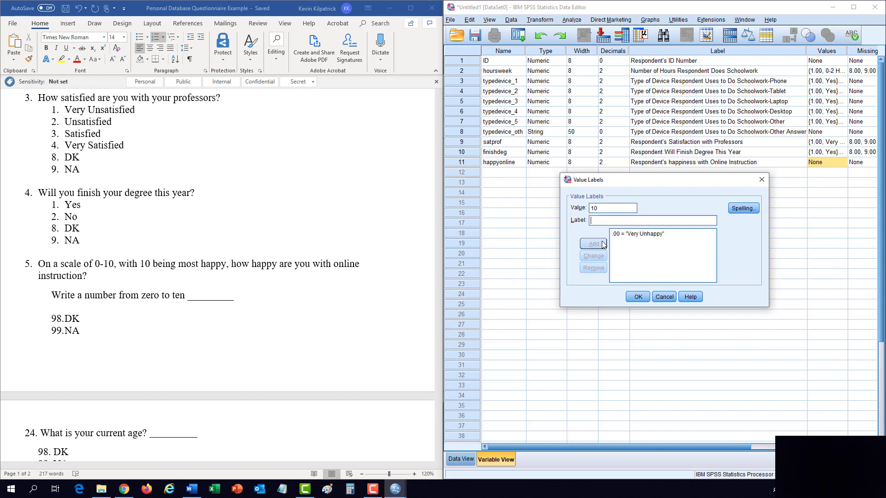
text(Very happy)
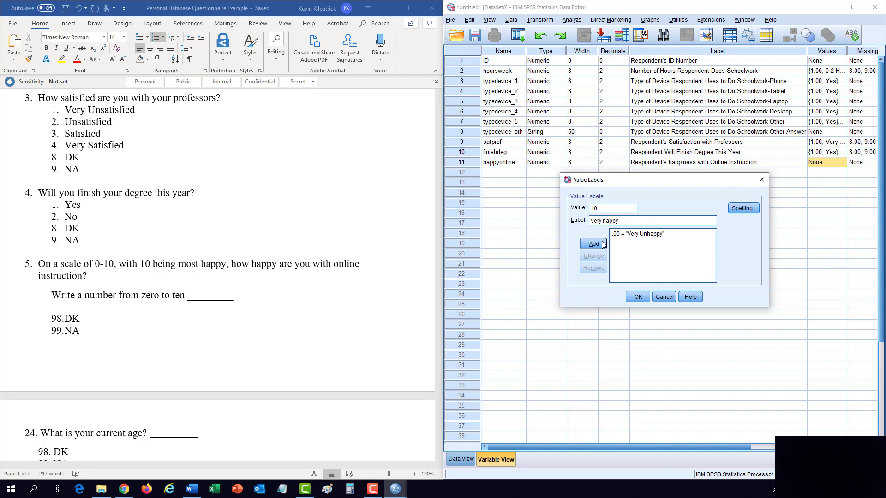
text(H)
click(594, 245)
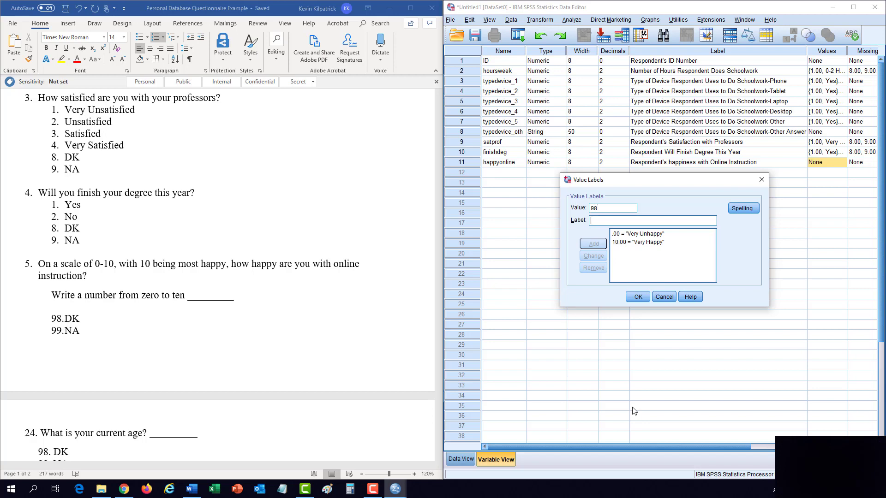
Step: Add happyonline value labels 98 for "DK" and 99 for "NA" and apply the set
key(Tab)
text(DK)
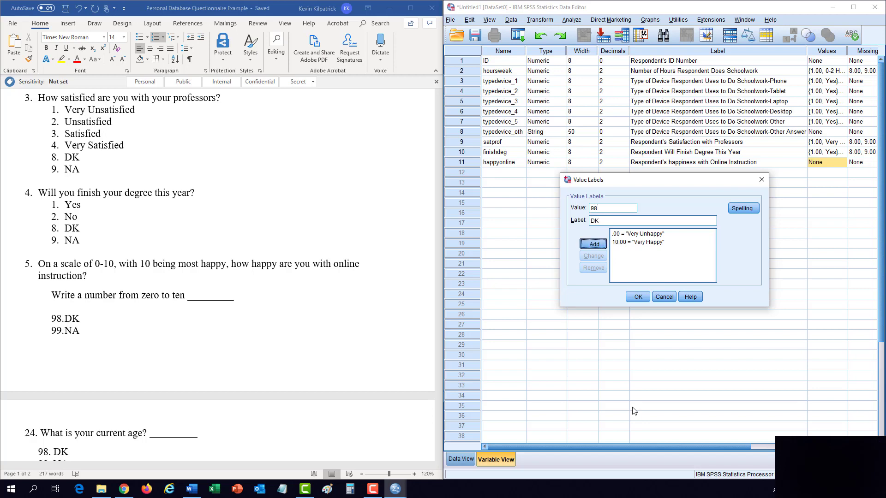
key(Return)
text(NA)
key(Return)
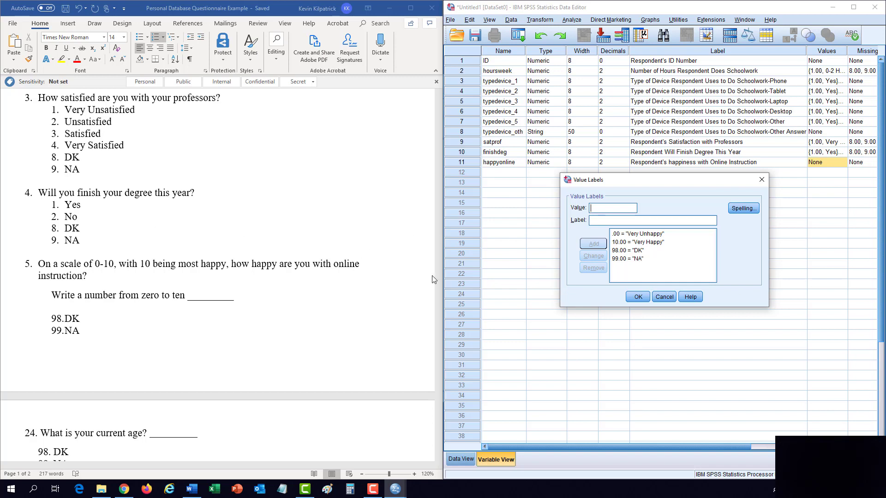
click(636, 298)
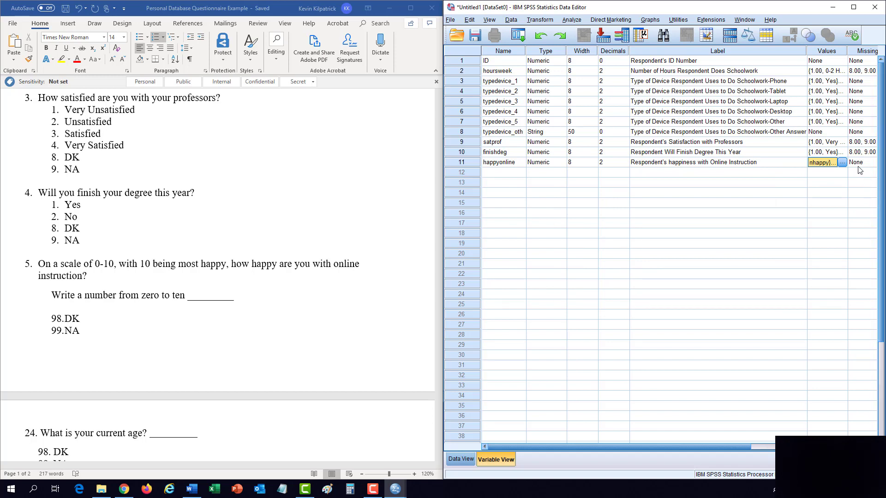
Step: Copy the missing values 8.00 and 9.00 from finishdeg to happyonline
right_click(859, 152)
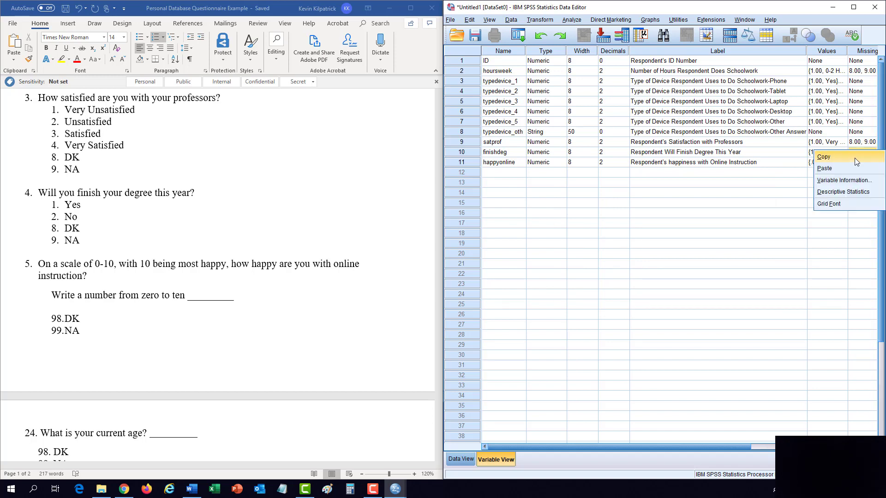
click(855, 158)
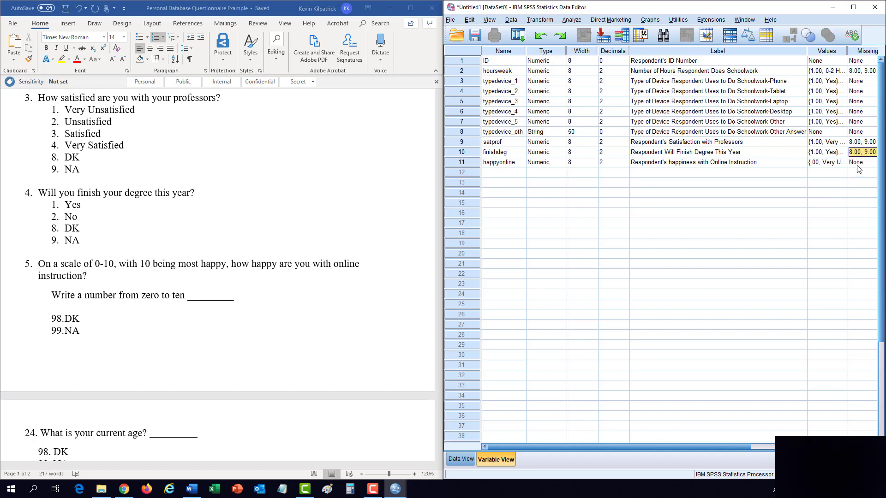
right_click(856, 163)
click(848, 182)
Step: Change happyonline's discrete missing values to 98 and 99
click(858, 163)
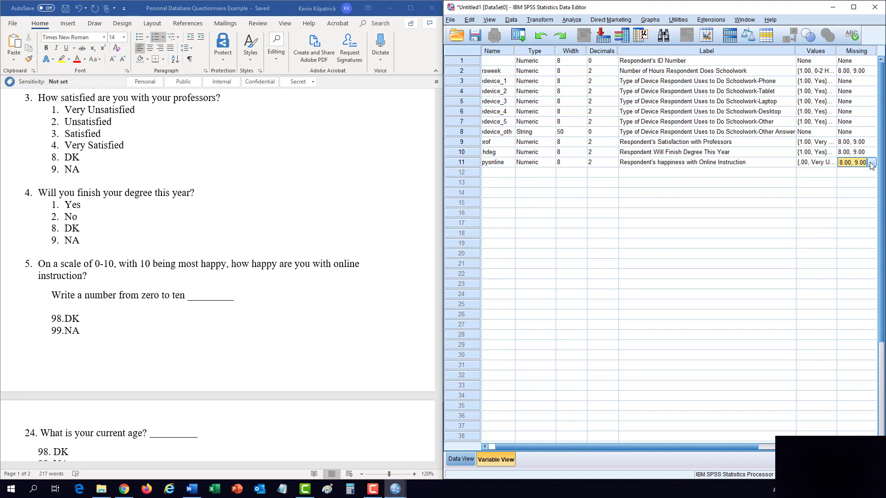
click(872, 163)
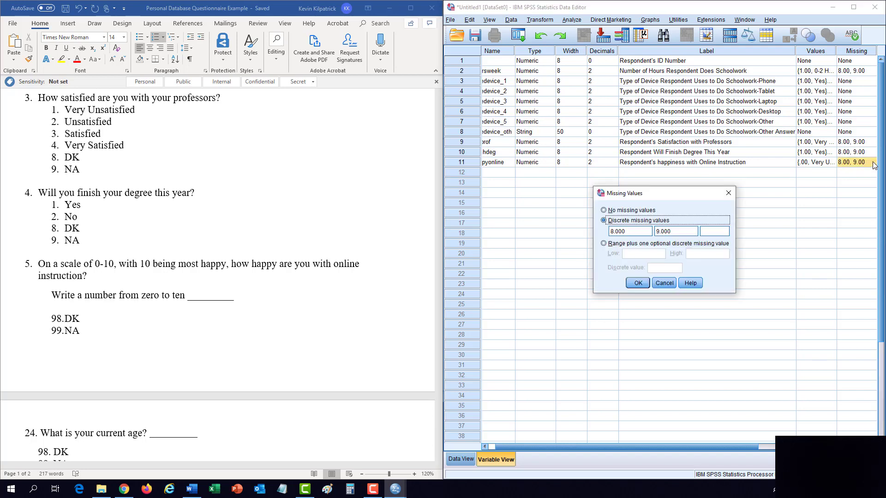
click(611, 231)
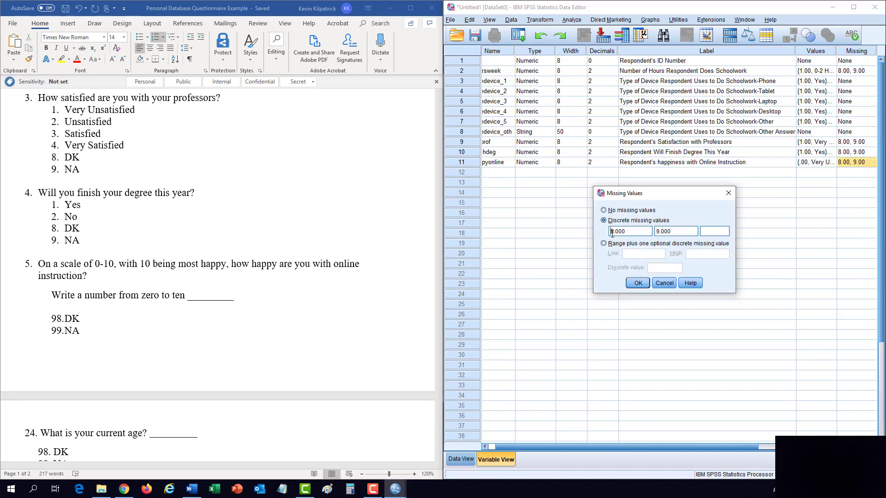
text(9)
click(657, 231)
text(9)
click(638, 283)
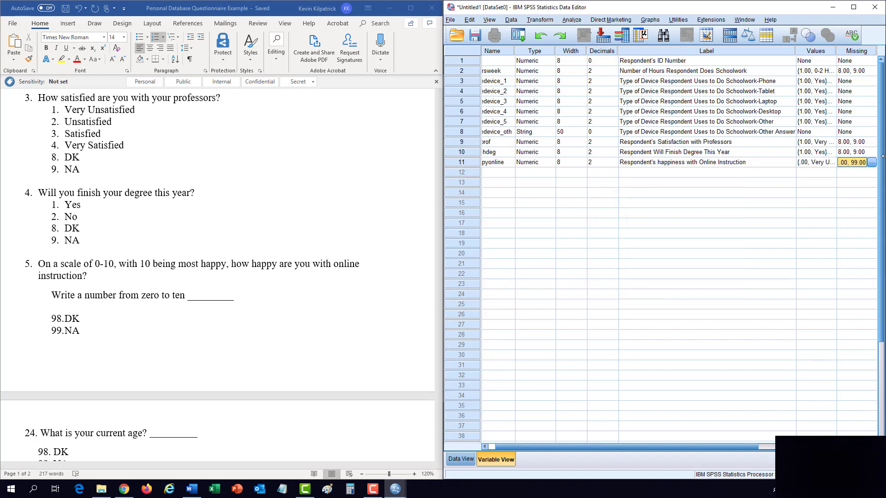
Step: Review the value labels defined for happyonline
click(833, 162)
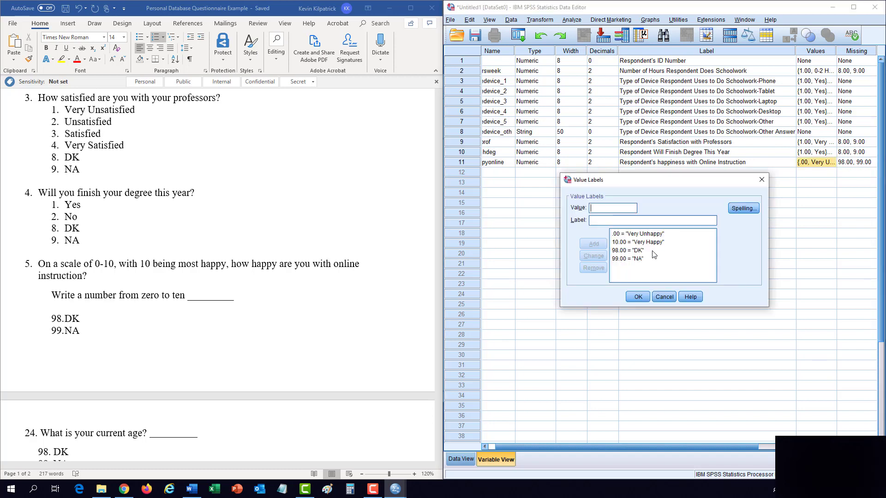
click(638, 297)
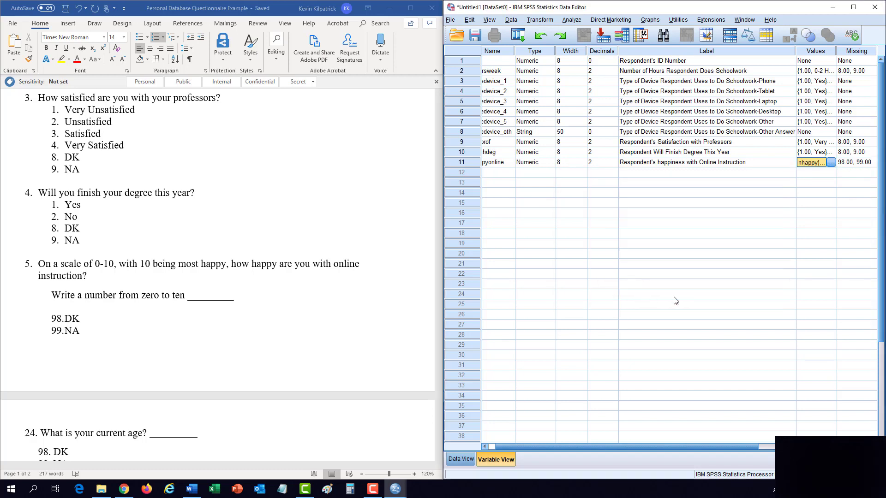
Step: Add a variable named age for question 24 and label it "Respondent's Age"
scroll(117, 270, down, 5)
scroll(117, 272, down, 1)
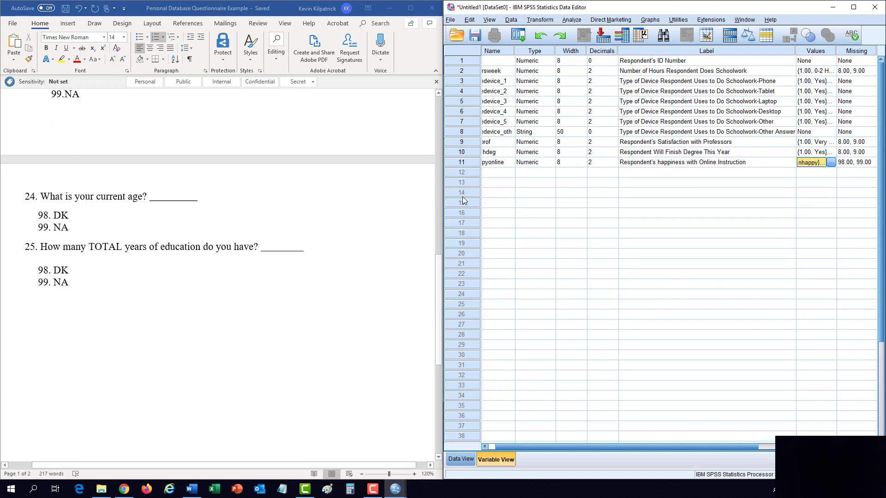
click(503, 173)
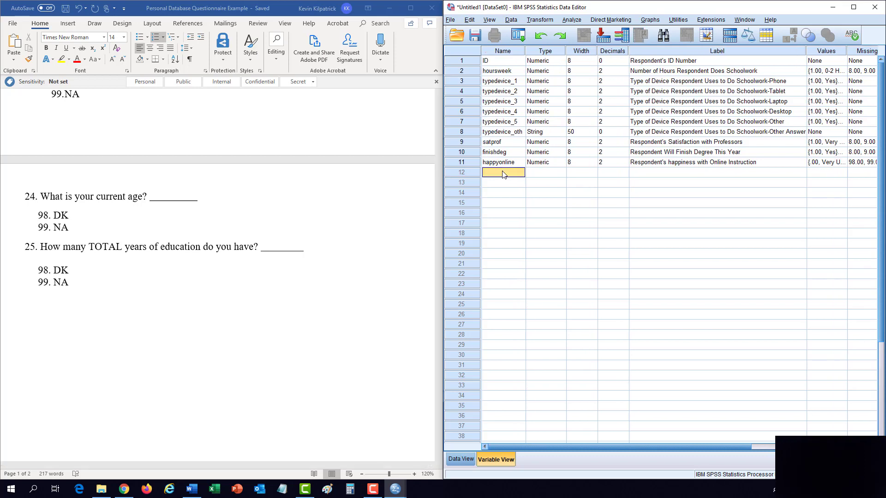
text(agwe)
key(Tab)
key(Tab)
key(Tab)
key(Tab)
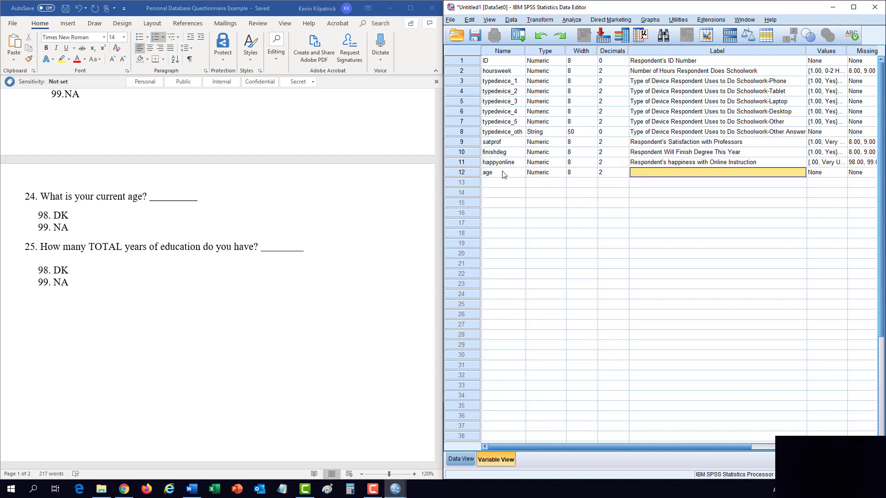
text(Respond)
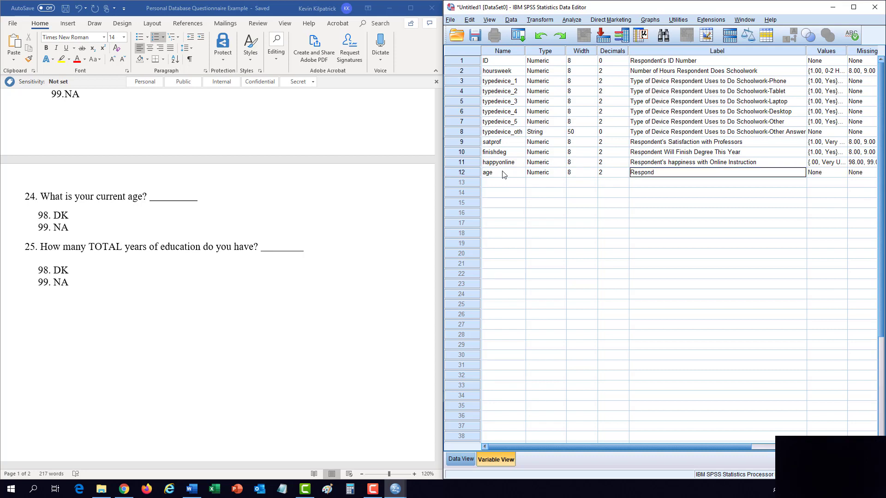
text(ent's Age)
key(Tab)
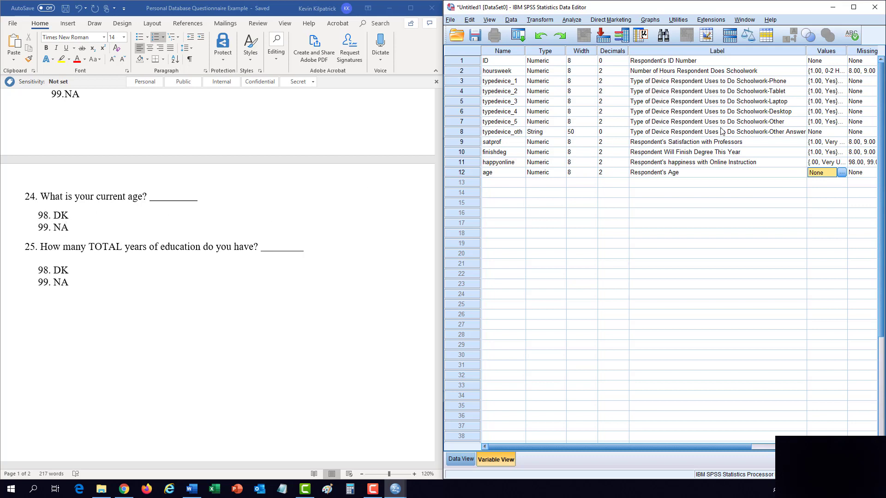
Step: Define value labels for age with 98 as "DK" and 99 as "NA", and apply the set
click(842, 172)
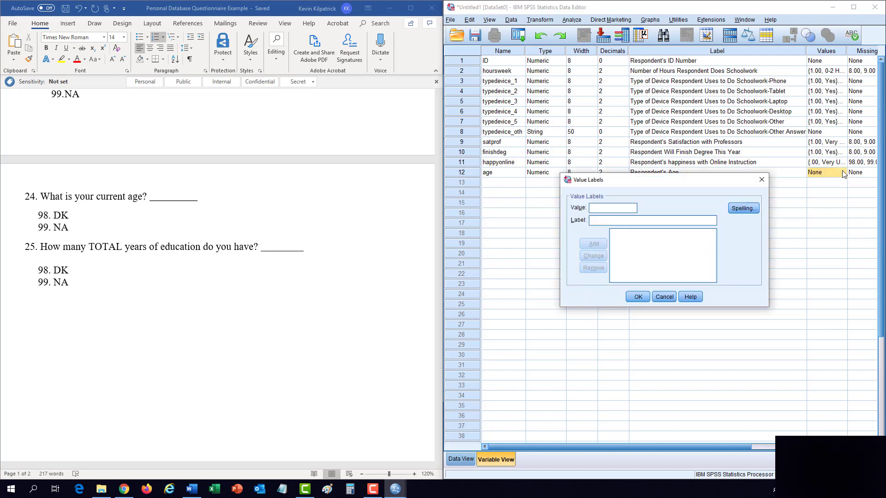
key(Tab)
text(DK)
key(Return)
text(99)
key(Tab)
text(NA)
key(Tab)
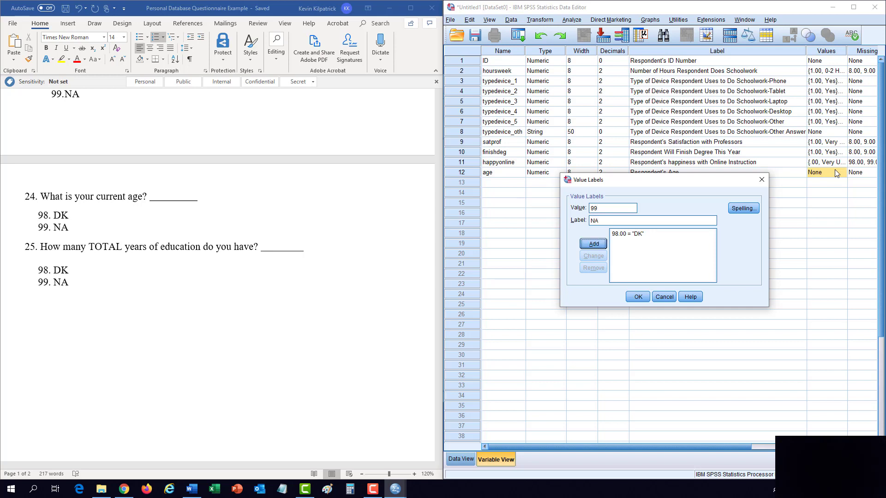
key(space)
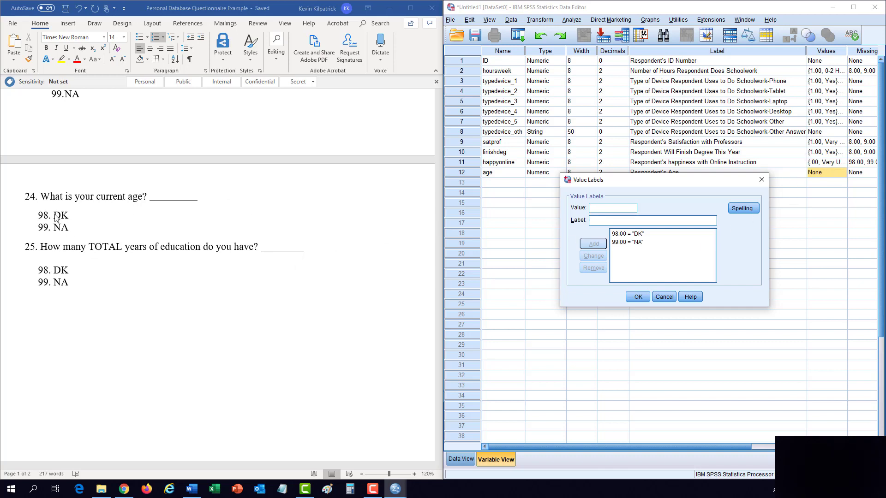
click(638, 297)
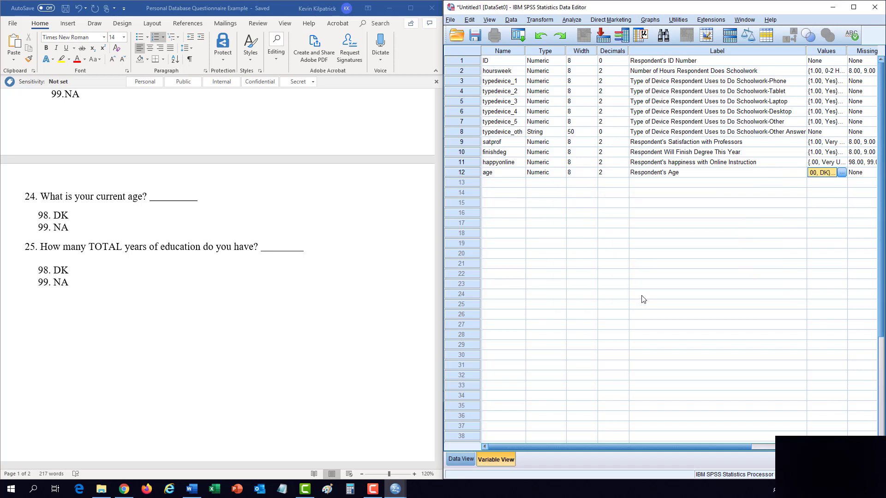
Step: Copy the missing values 98.00 and 99.00 from happyonline to age
right_click(851, 165)
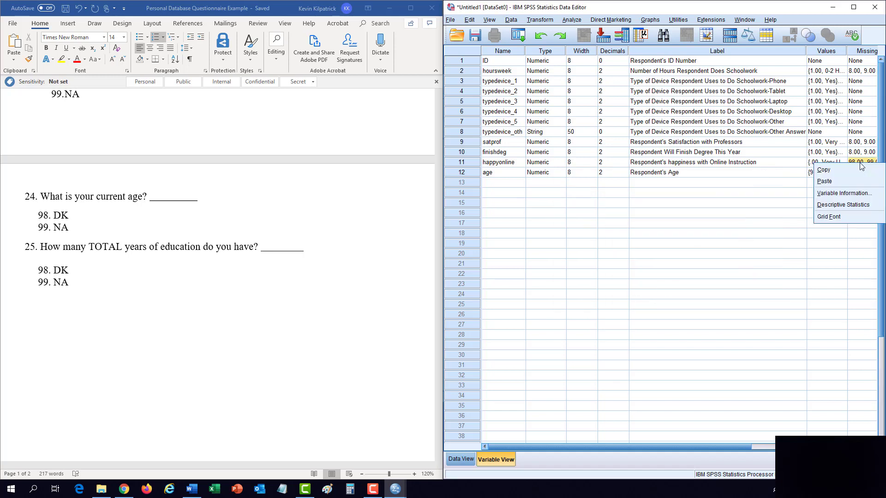
click(851, 169)
right_click(851, 175)
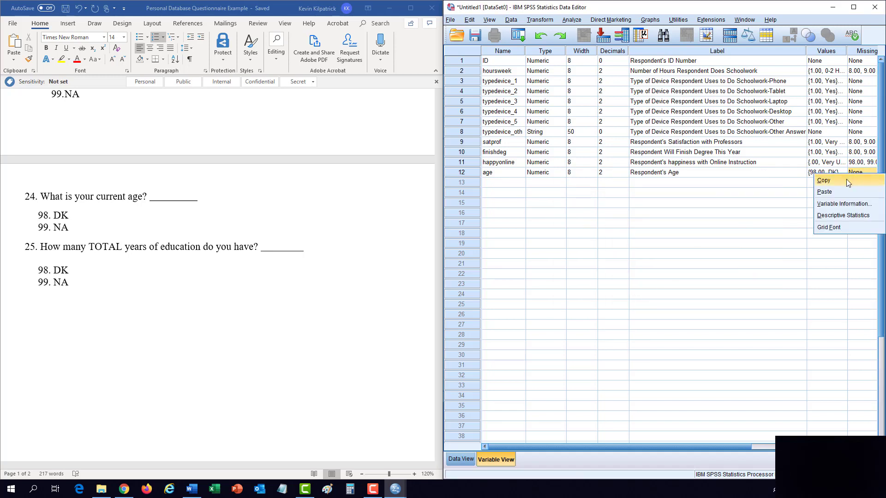
click(836, 193)
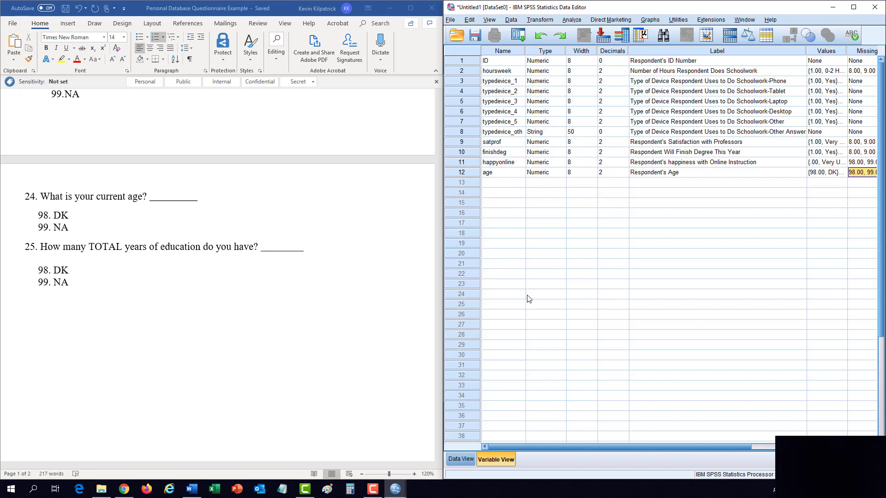
Step: Add a variable named totaleduc for question 25 in the row below age
click(509, 184)
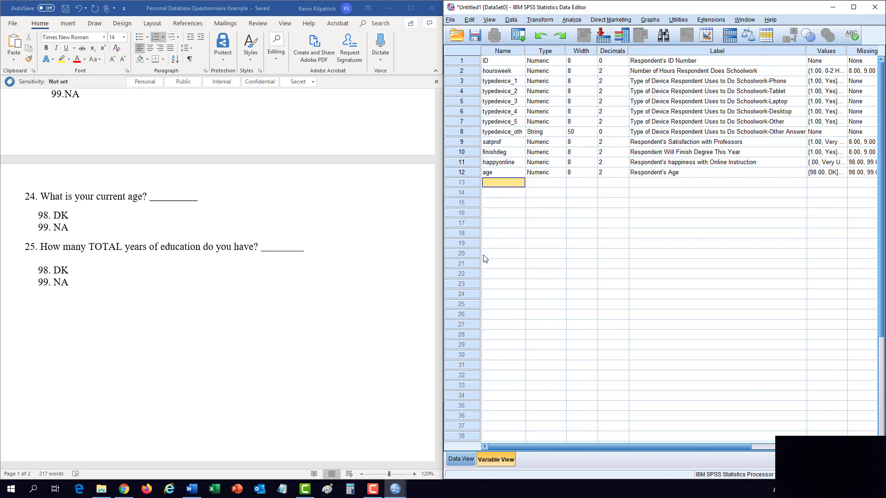
text(tot)
key(Tab)
key(Tab)
key(Tab)
key(Tab)
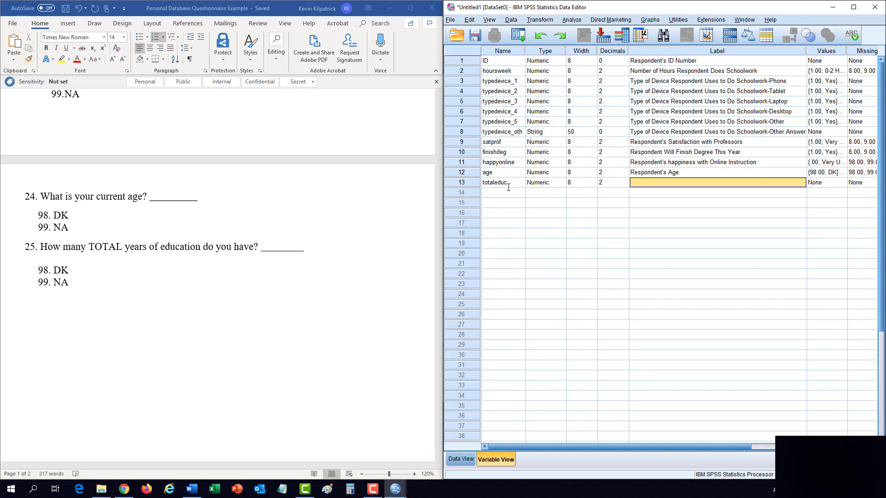
Step: Label the totaleduc variable "Total Number of Years of Education"
text(Total)
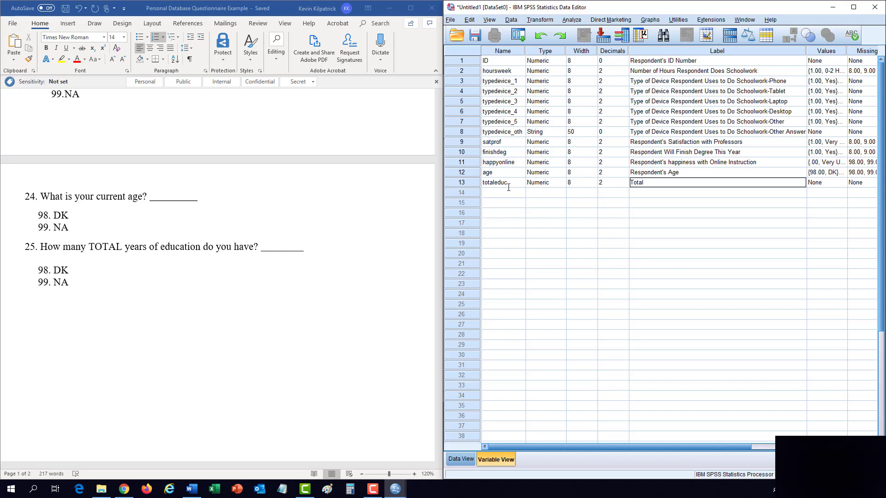
text( Num)
key(shift+Tab)
key(shift+Tab)
key(shift+Tab)
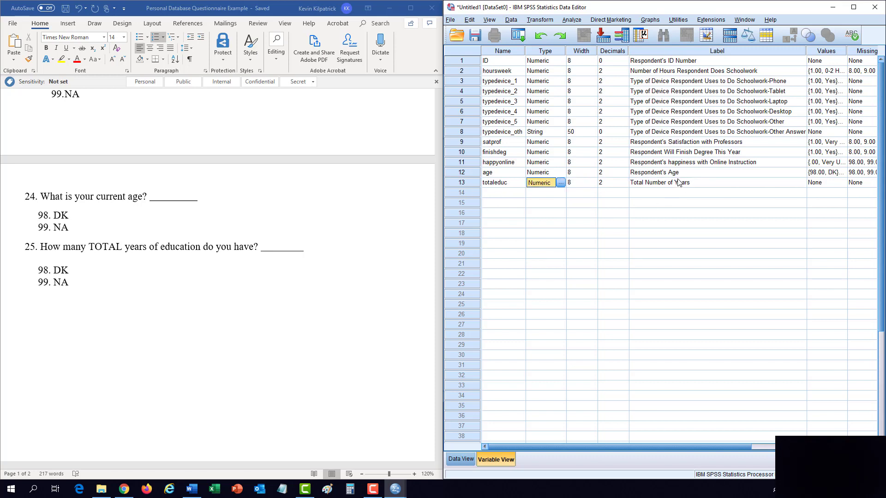
click(679, 182)
click(677, 182)
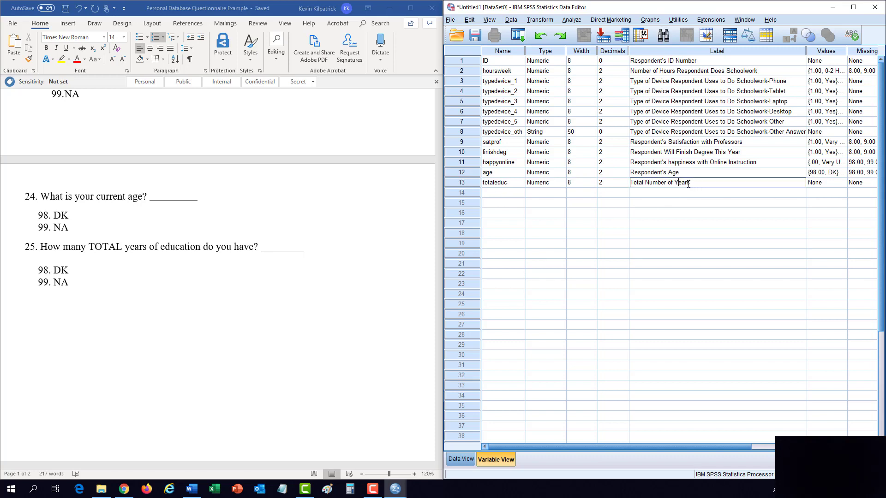
text(of Education)
Step: Copy the value labels and the missing values from age to totaleduc
right_click(826, 175)
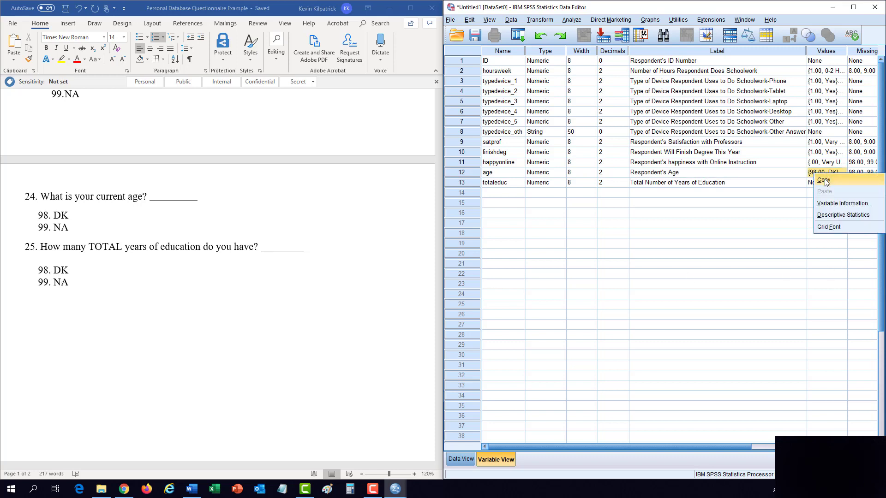
click(825, 180)
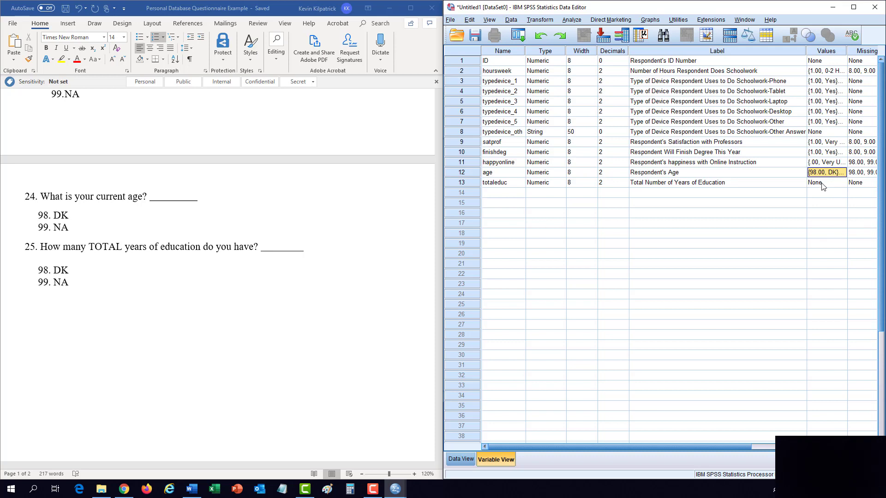
right_click(823, 184)
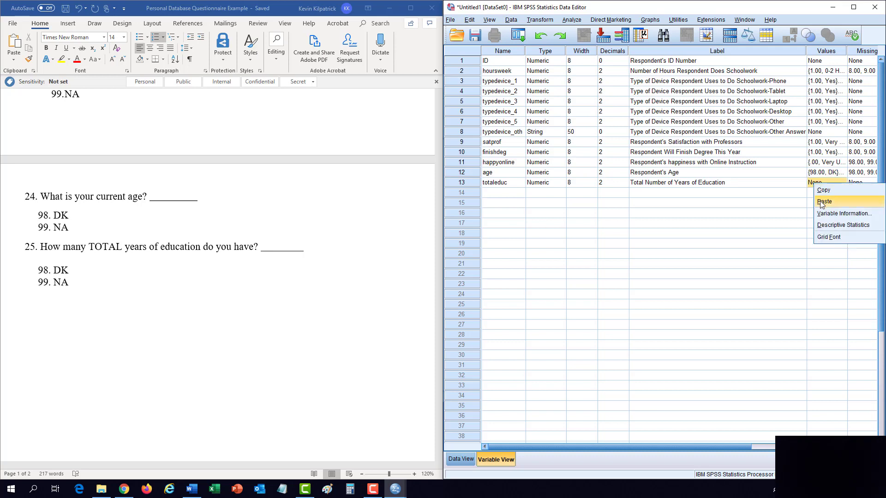
click(823, 203)
right_click(858, 173)
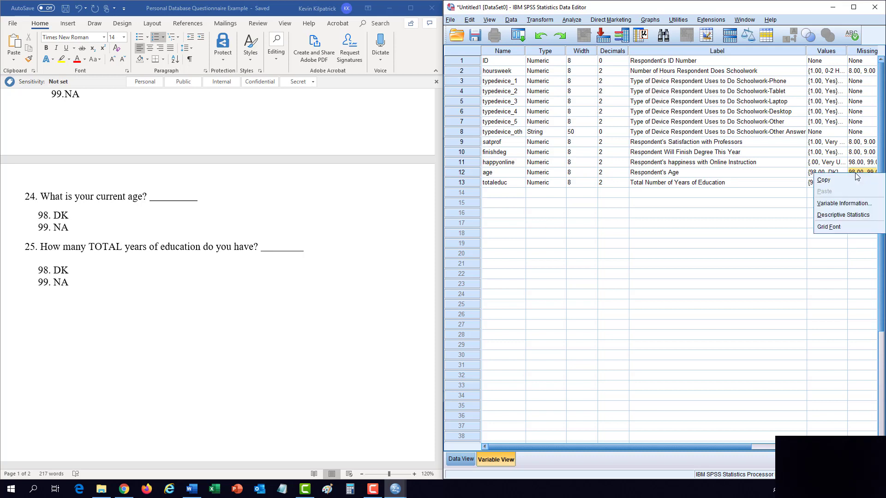
click(851, 180)
right_click(858, 182)
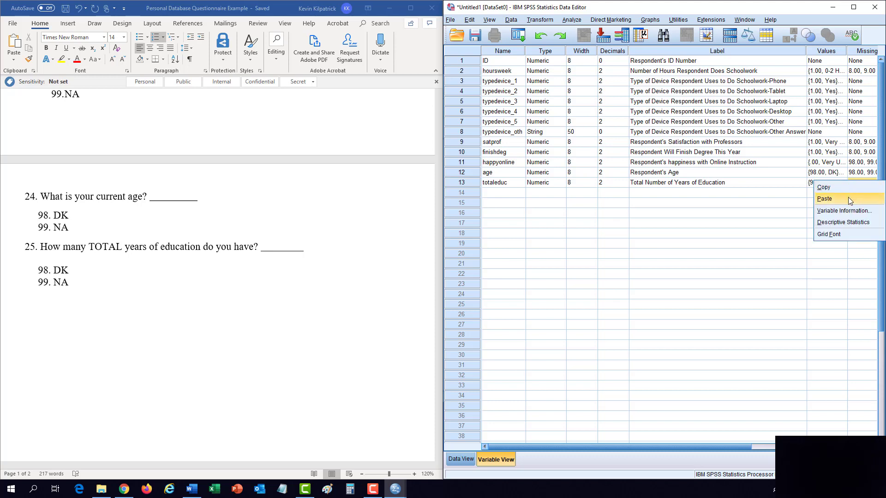
click(848, 197)
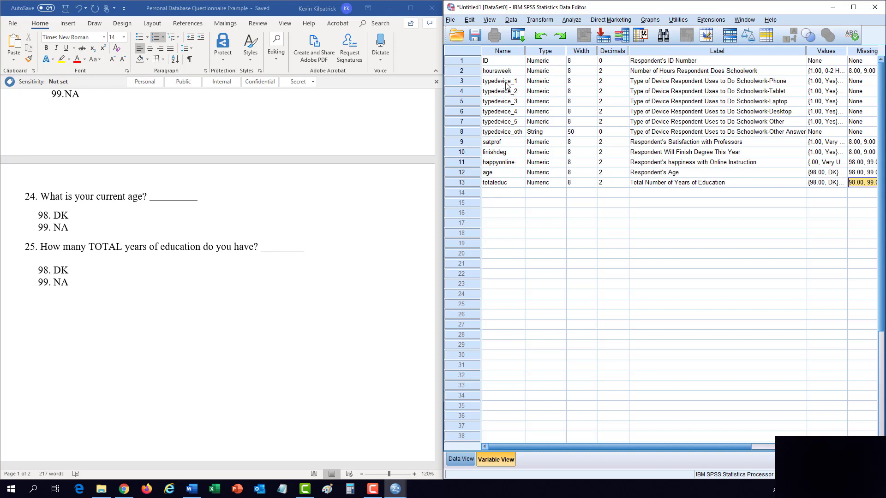
drag(506, 85, 503, 133)
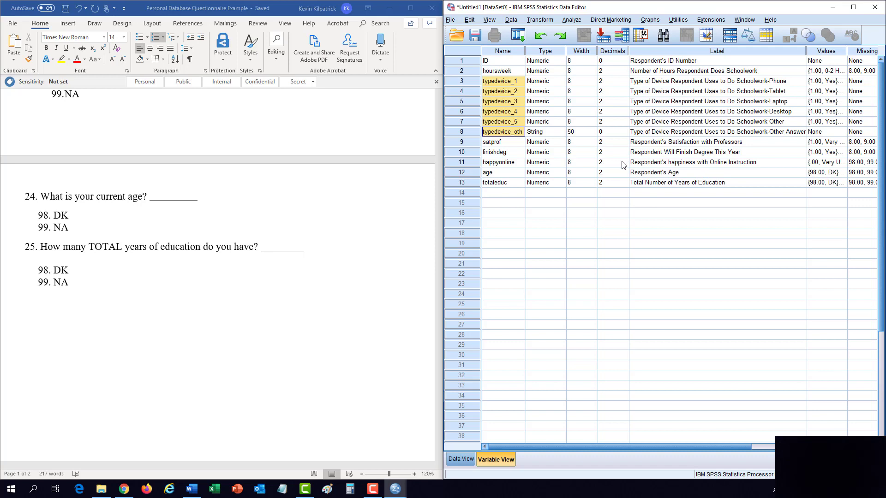
click(620, 102)
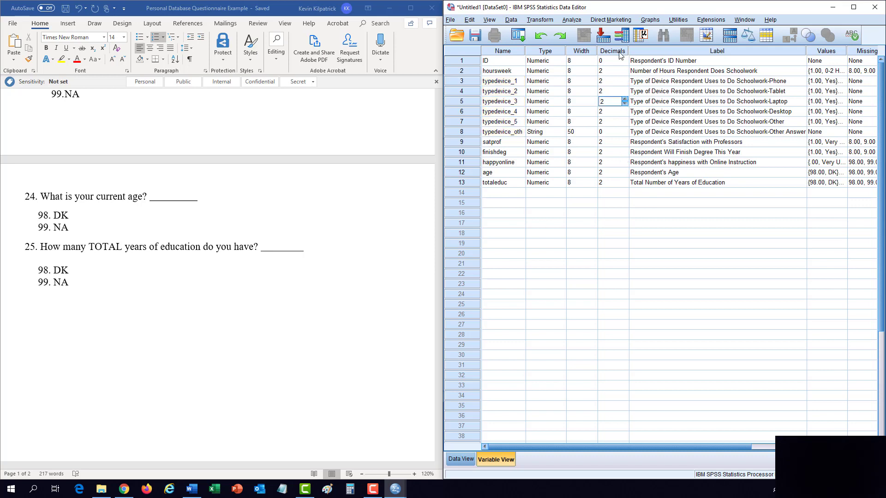
drag(616, 74, 614, 186)
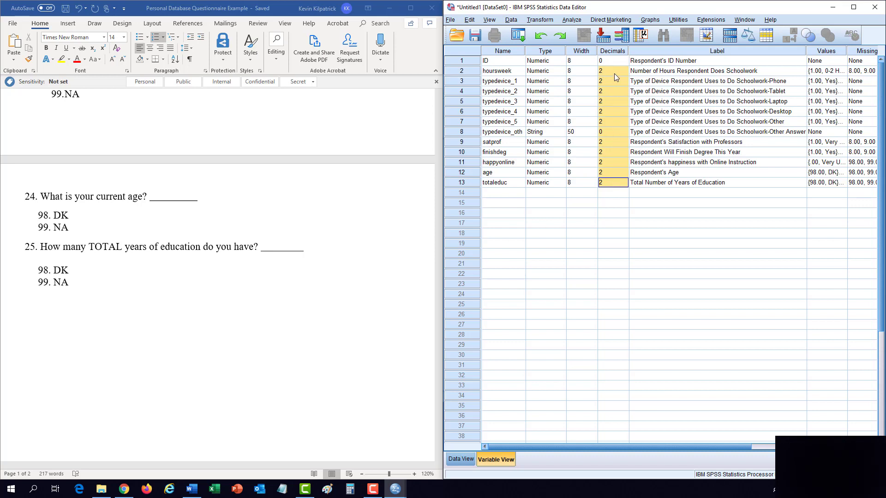
Step: Copy the 0 decimals setting from ID to all variables from hoursweek through totaleduc
right_click(612, 62)
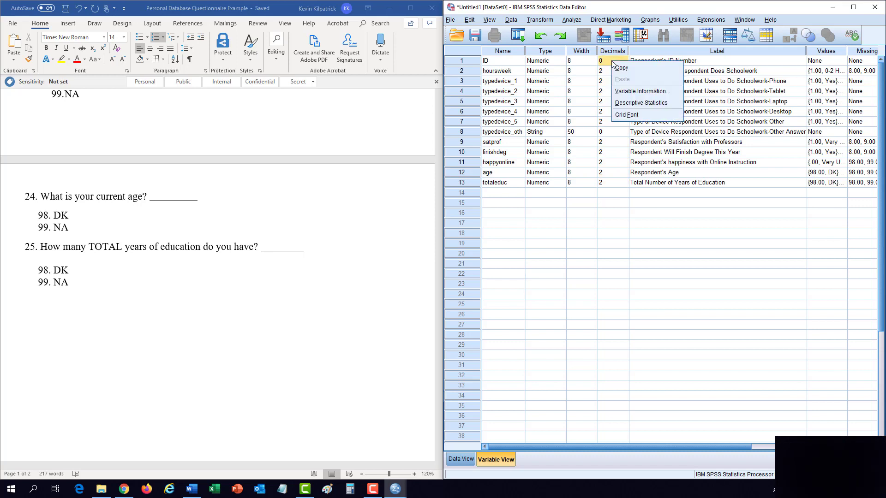
click(619, 69)
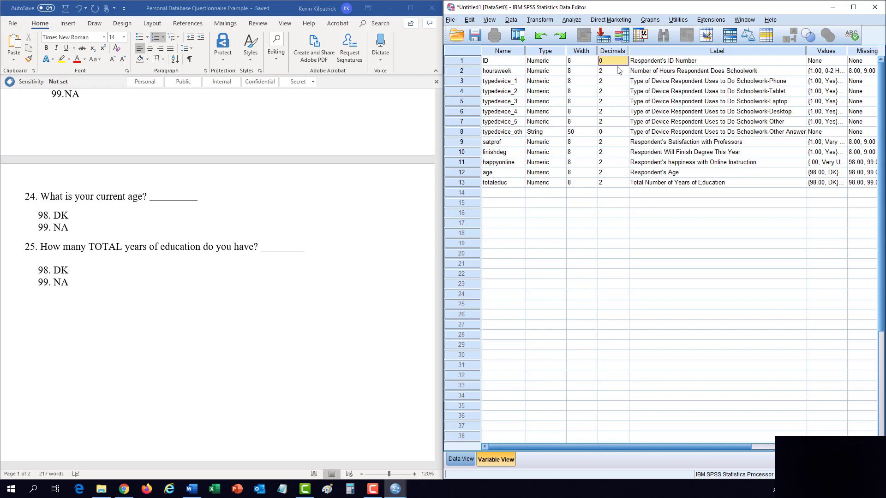
drag(612, 71, 614, 184)
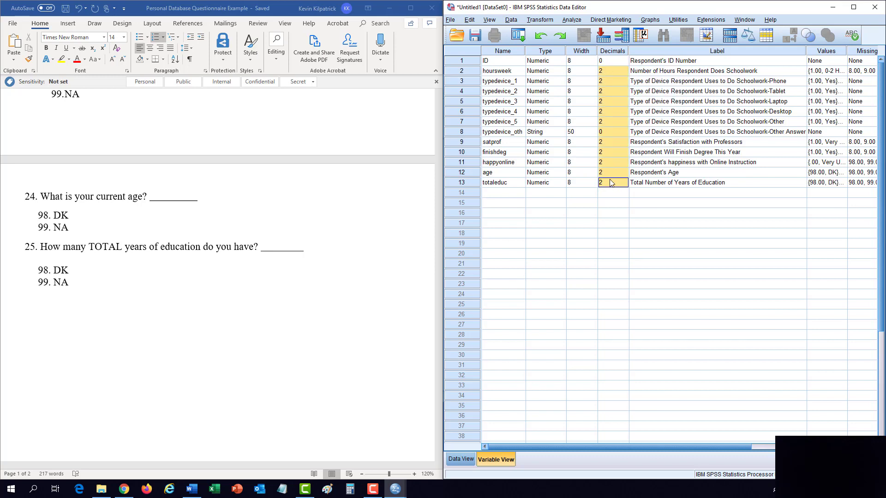
right_click(612, 184)
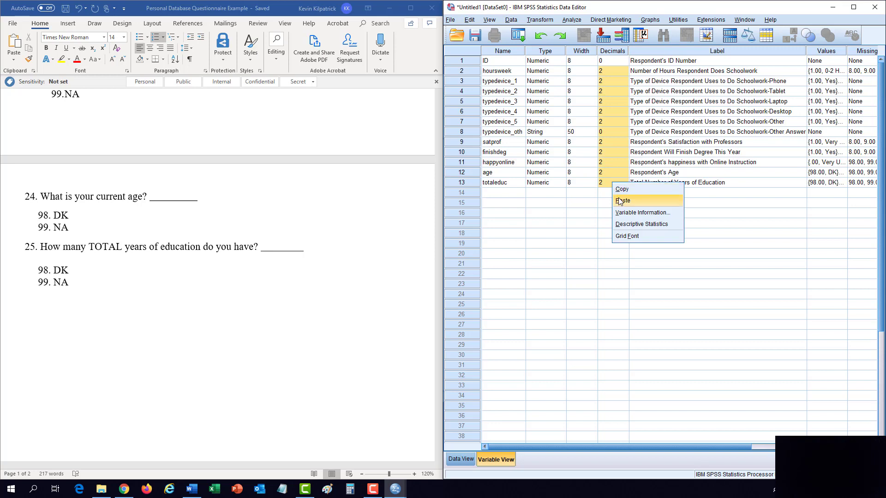
click(621, 200)
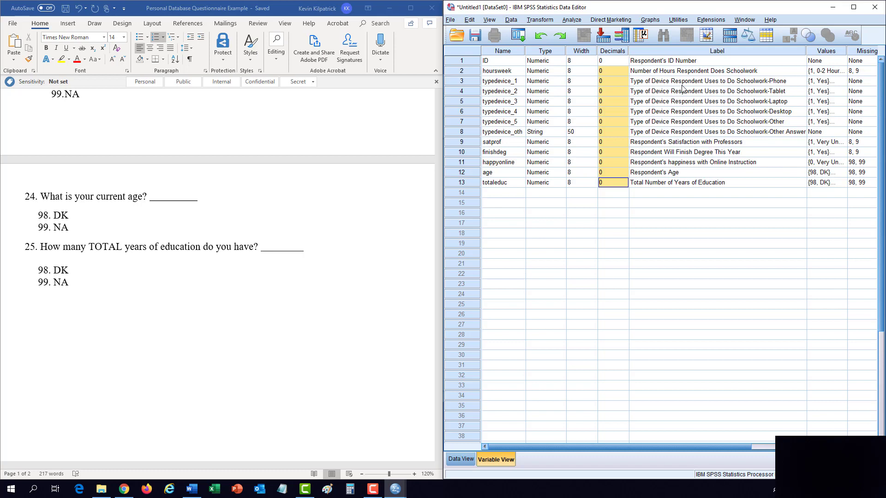
drag(702, 71, 687, 184)
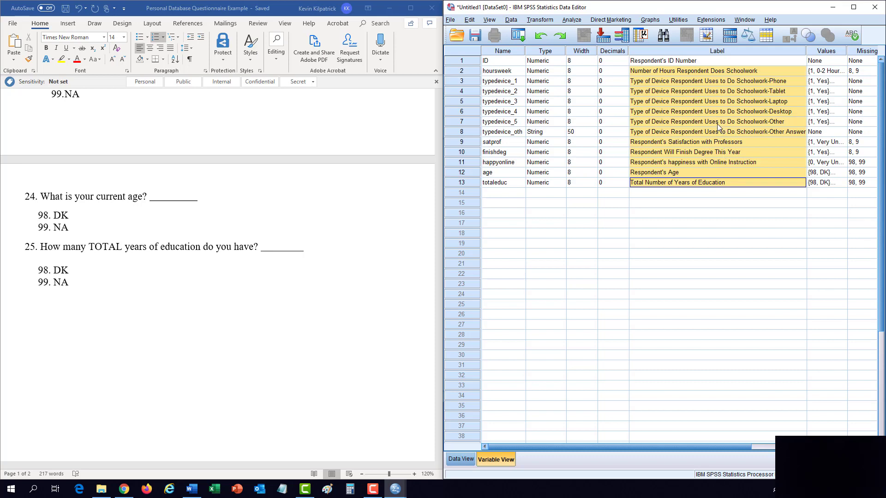
click(707, 73)
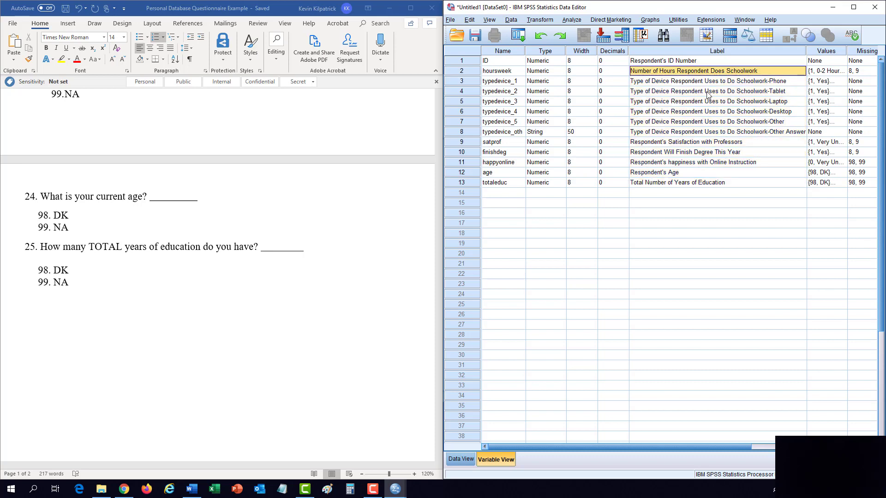
Step: Correct the happyonline variable's label to "Respondent's Happiness with Online Instruction", with a capital H in Happiness
click(708, 92)
click(711, 111)
click(709, 132)
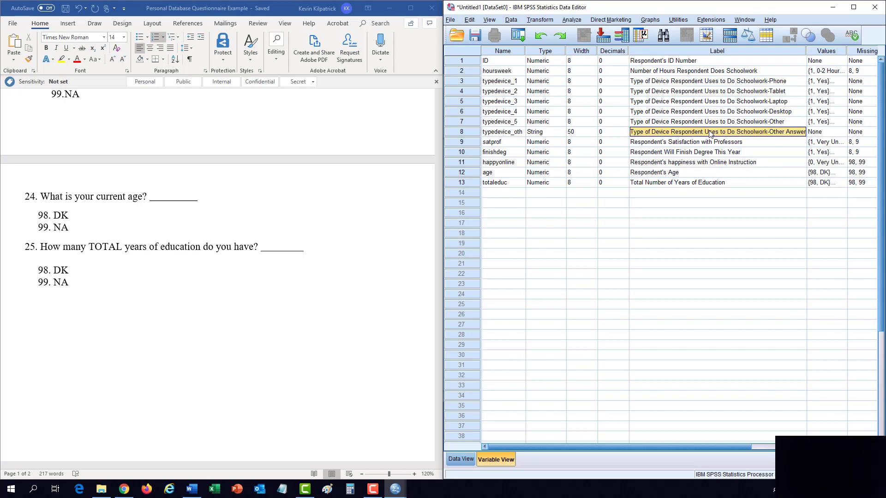
click(702, 142)
click(674, 163)
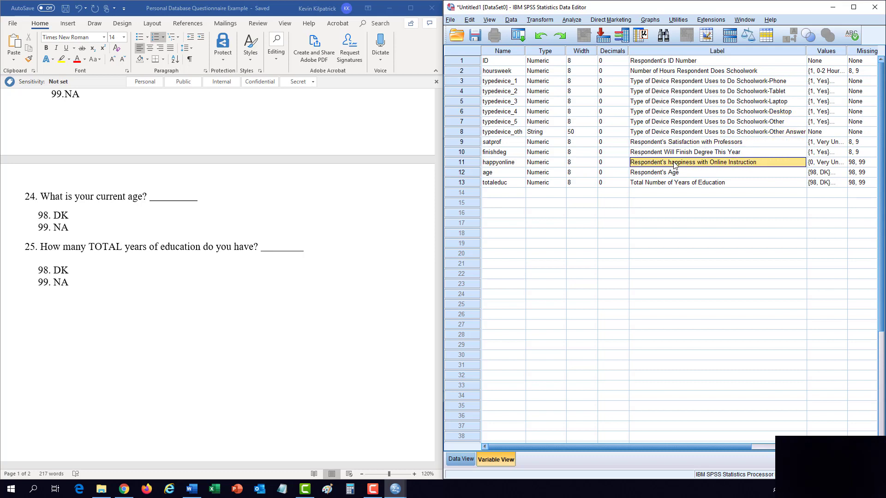
click(674, 163)
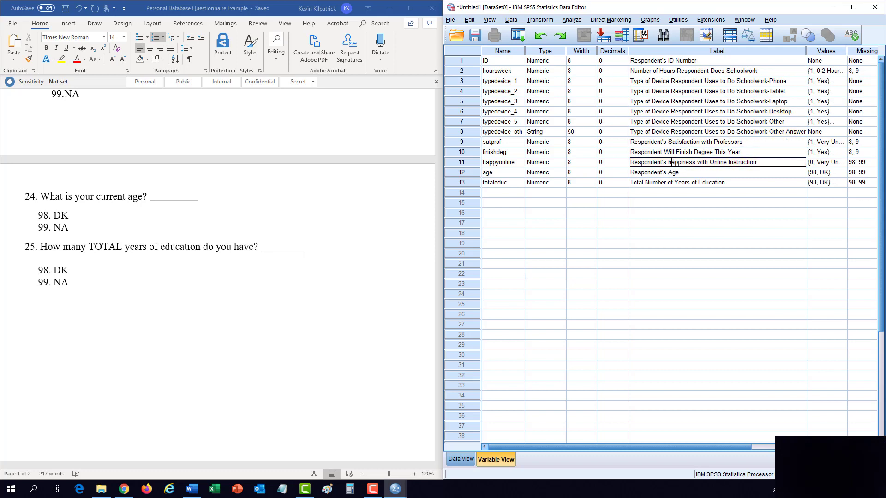
key(BackSpace)
text(H)
Step: Review the variable labels and the value labels defined for satprof, leaving them as they are
click(743, 51)
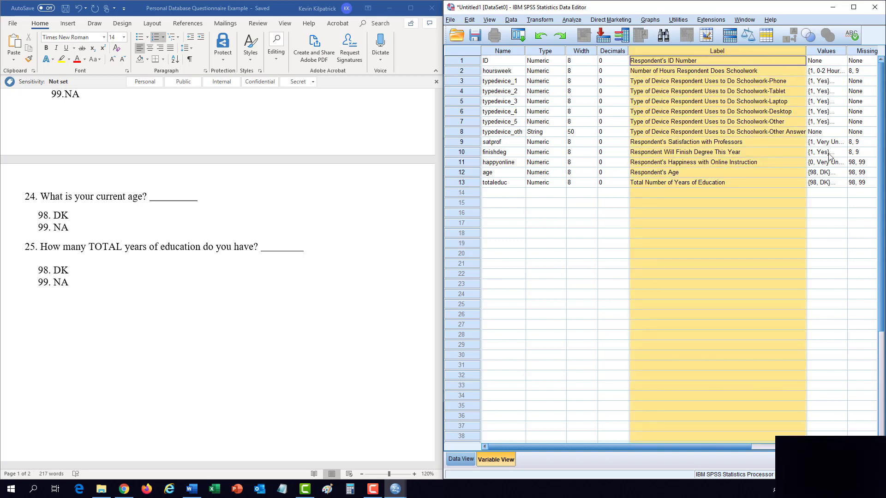
double_click(840, 144)
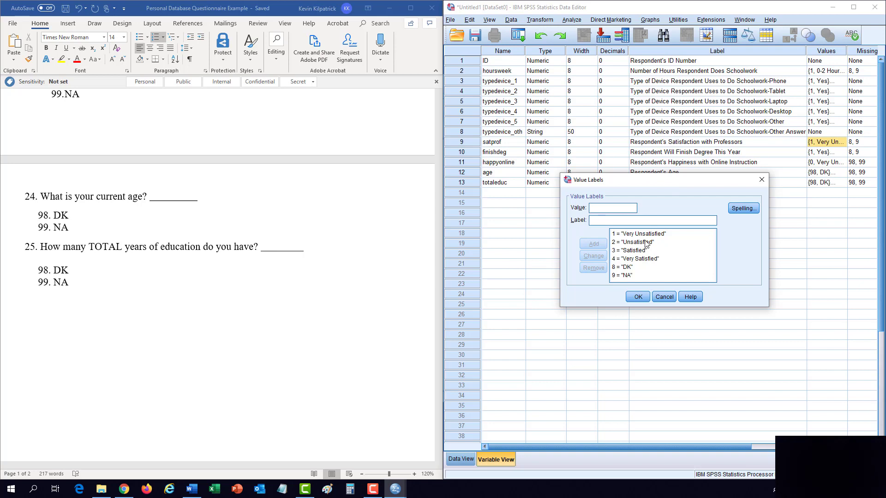
click(632, 235)
click(635, 297)
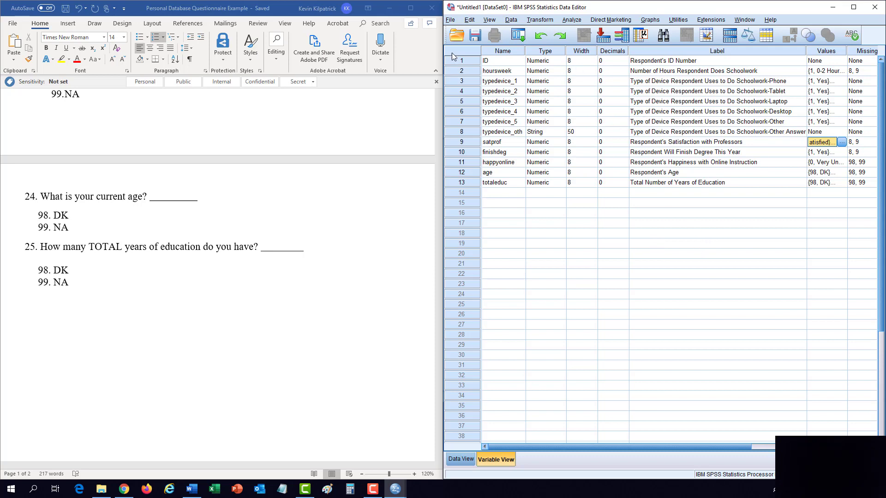
Step: Save the dataset in the Datafiles folder on the Desktop as an SPSS Statistics file named "Personal Database Example"
click(475, 37)
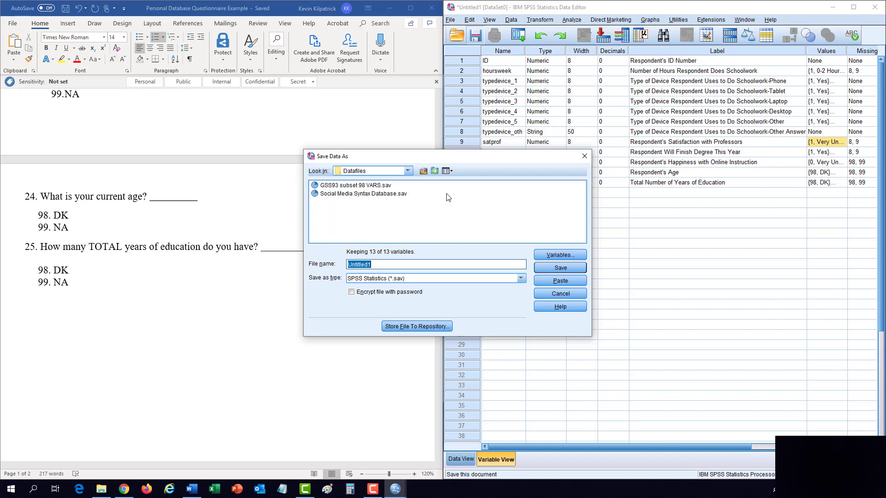
click(423, 171)
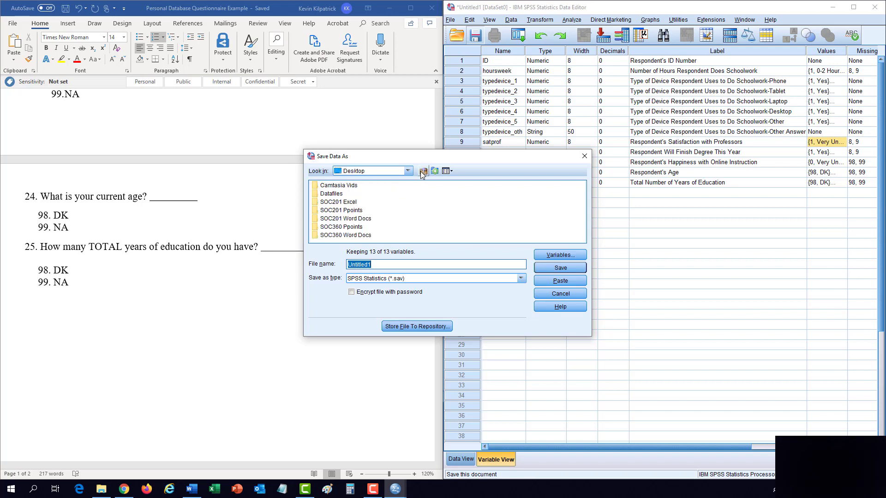
double_click(327, 194)
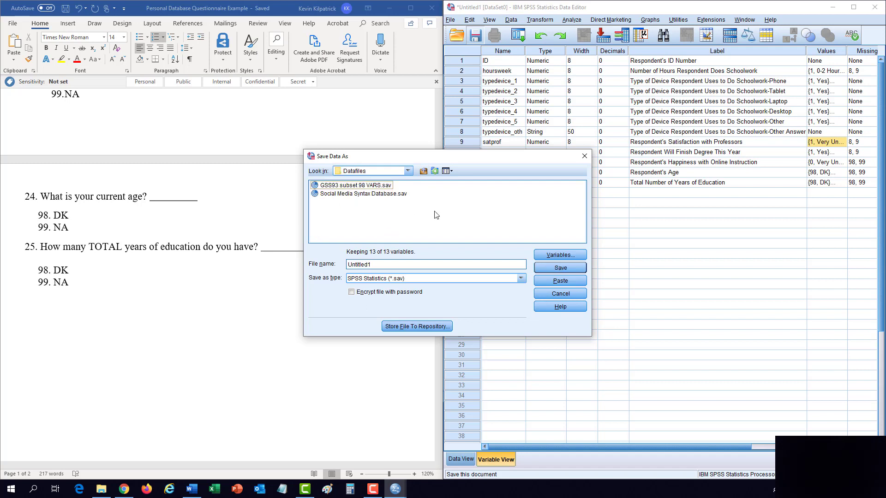
click(385, 263)
drag(374, 265, 346, 266)
text(Personal Database Example)
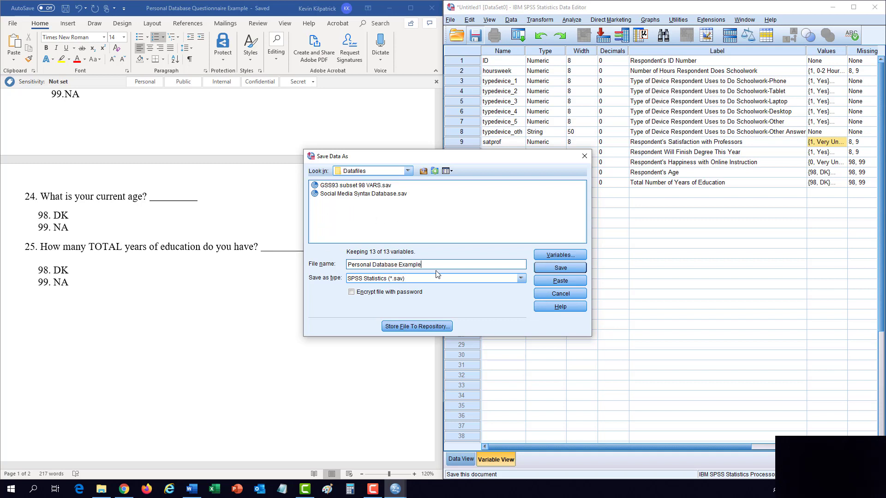
click(554, 268)
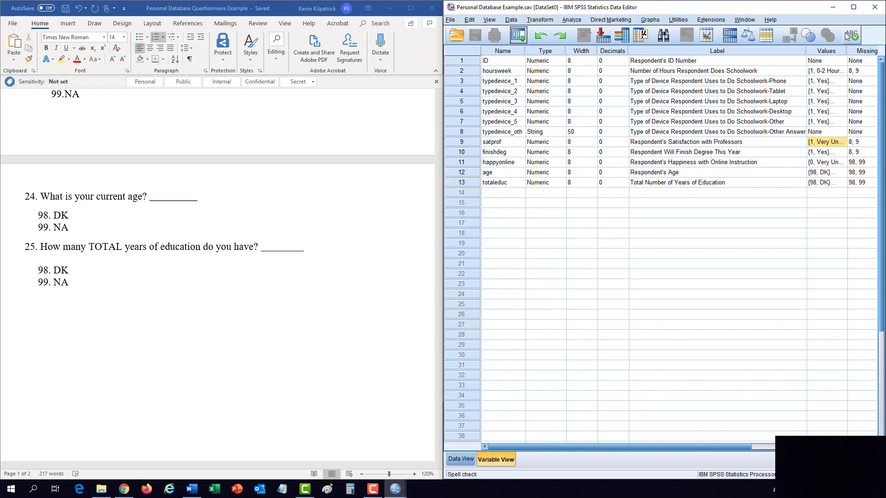
Step: Exit SPSS Statistics without saving the output viewer contents, and close the questionnaire document in Word
click(874, 10)
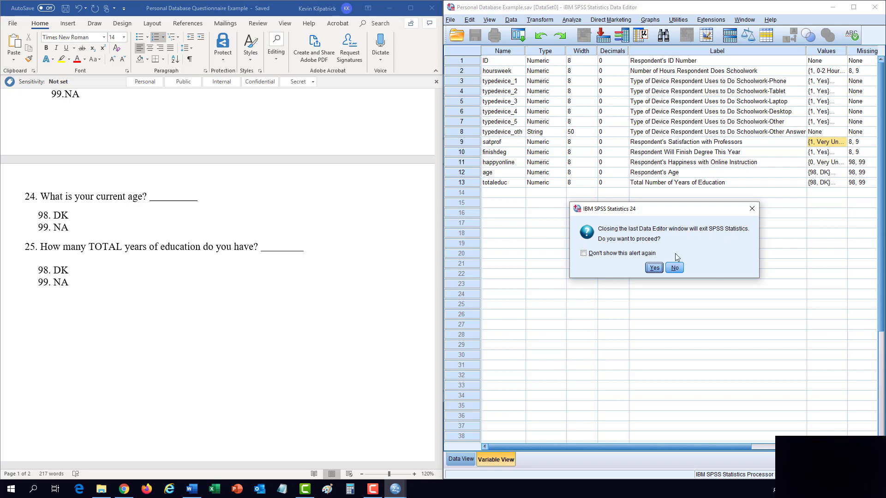
click(654, 269)
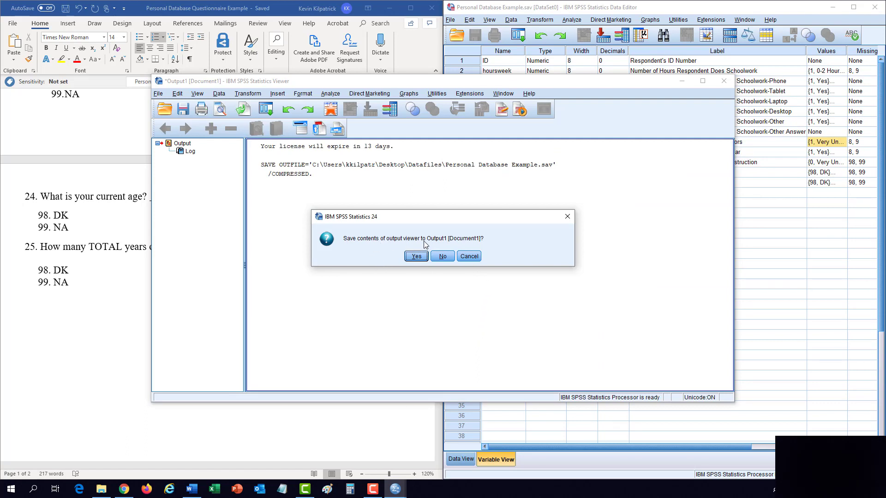
click(443, 257)
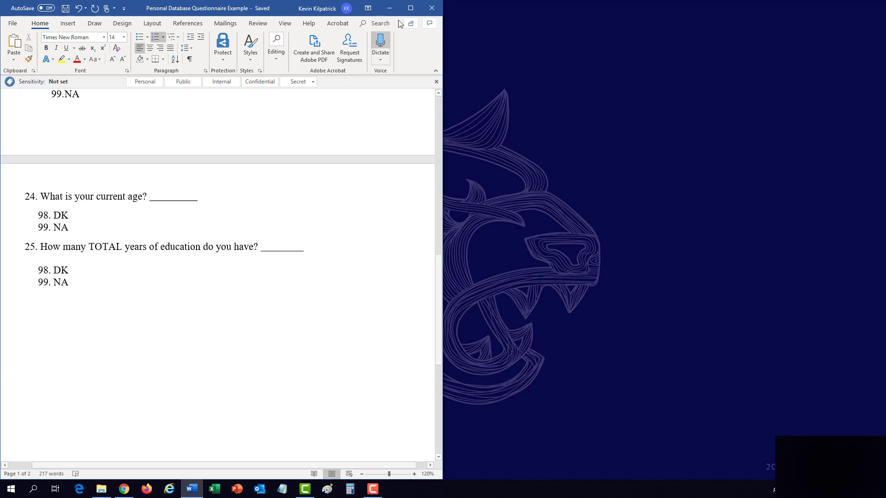
click(432, 8)
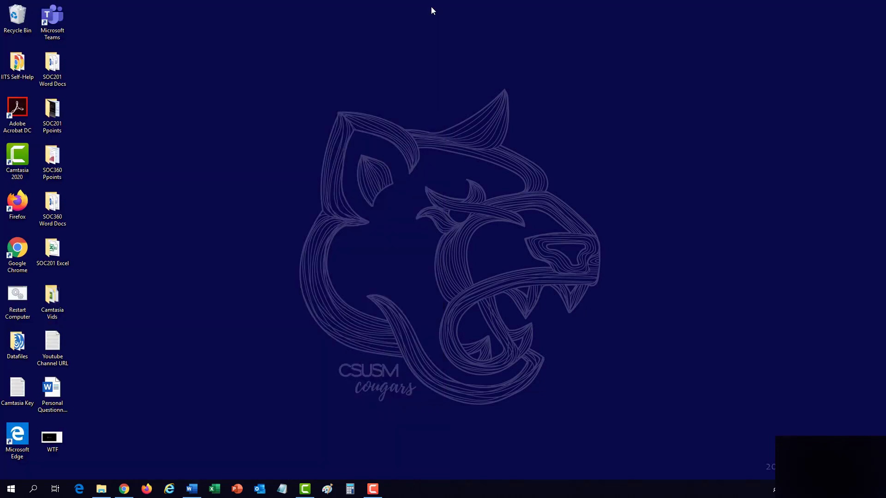